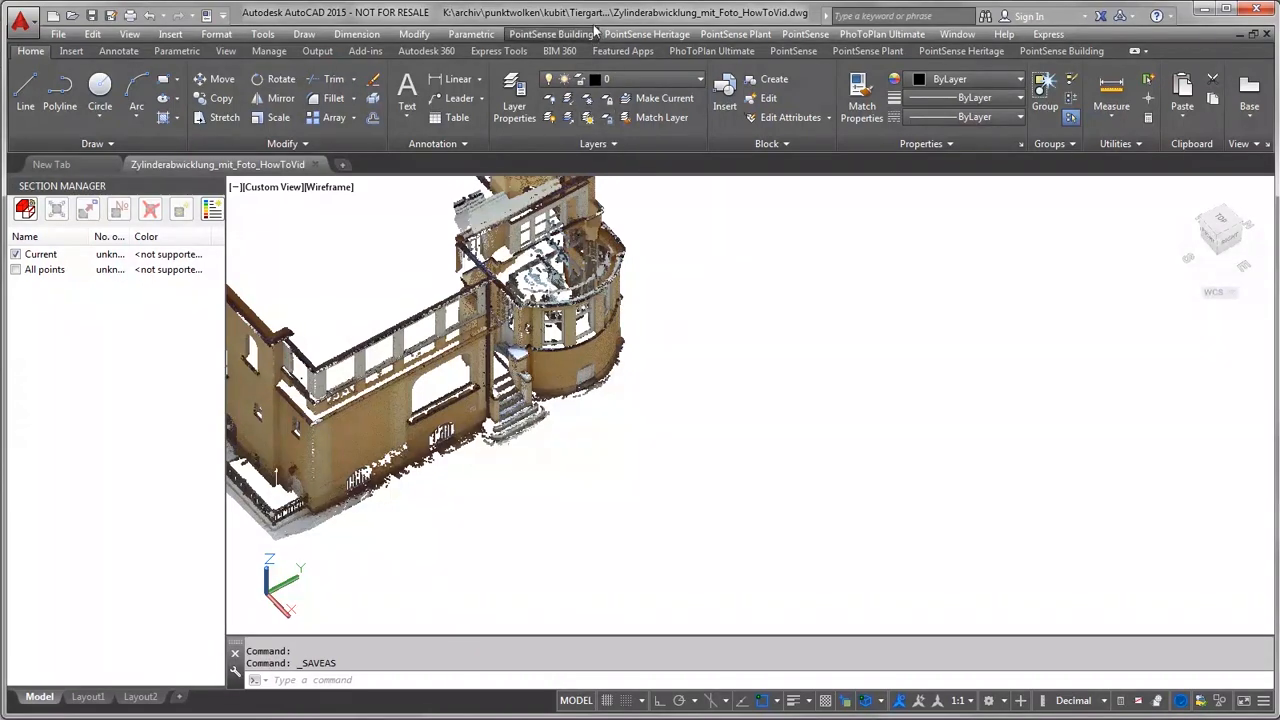
Step: Begin a cylindrical auto-measurement of the point cloud's noise and average point distance parameters
middle_click_drag(656, 379, 702, 411)
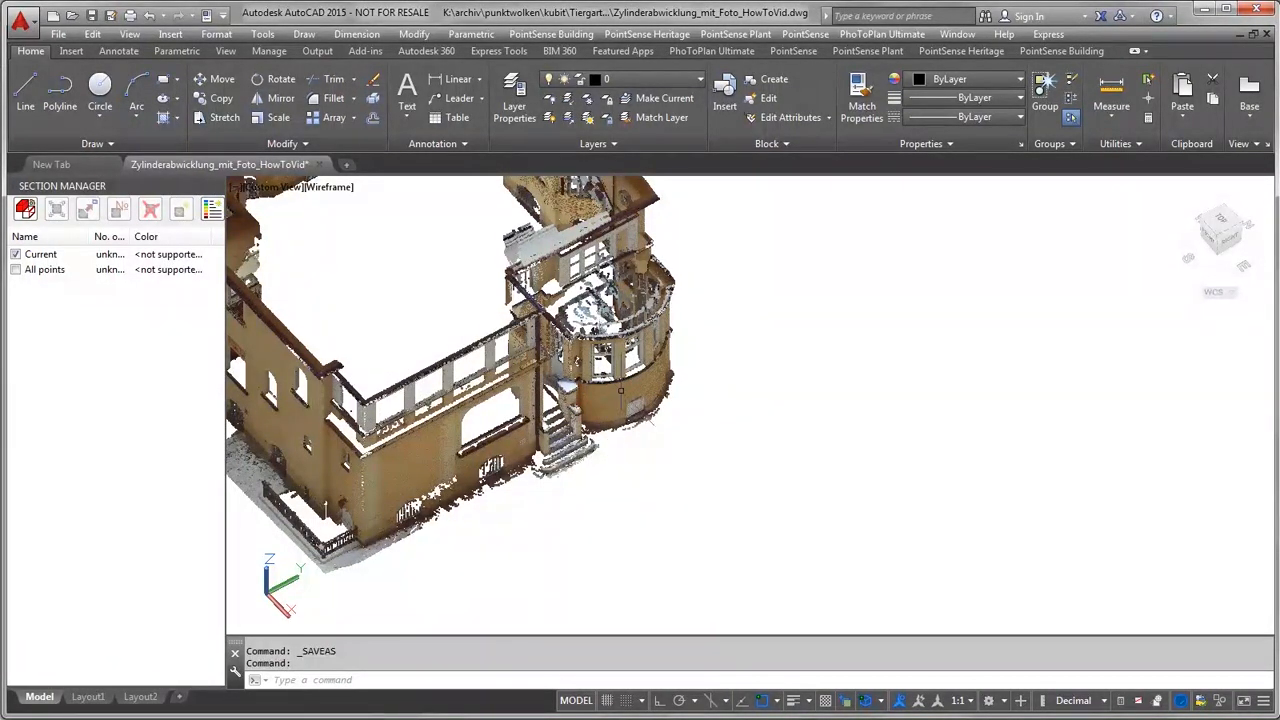
scroll(620, 393, "up", 4)
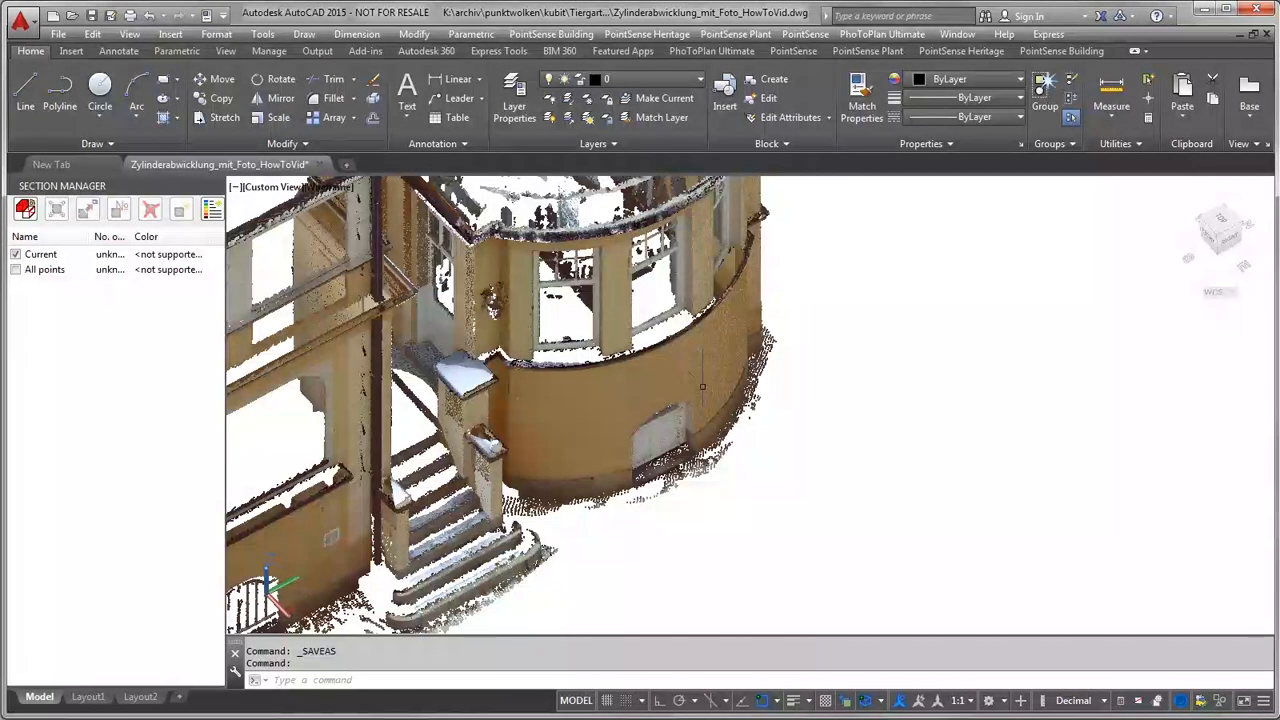
mouse_move(702, 387)
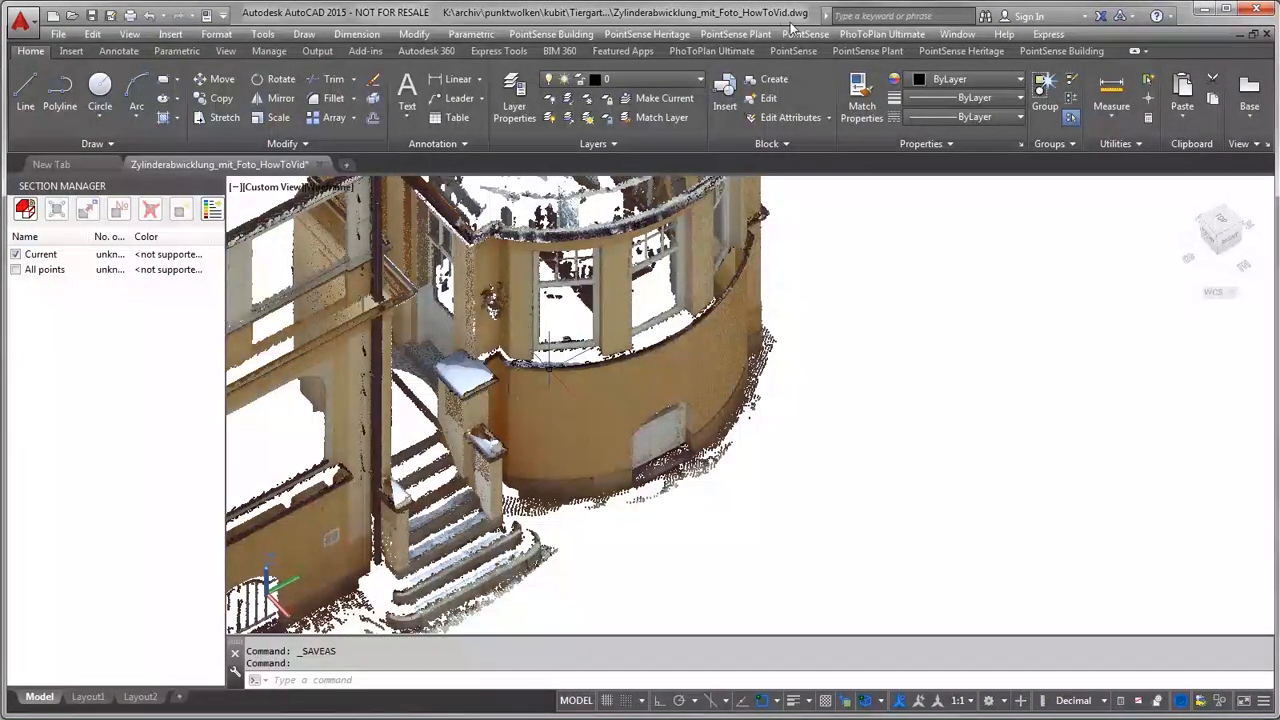
left_click(963, 57)
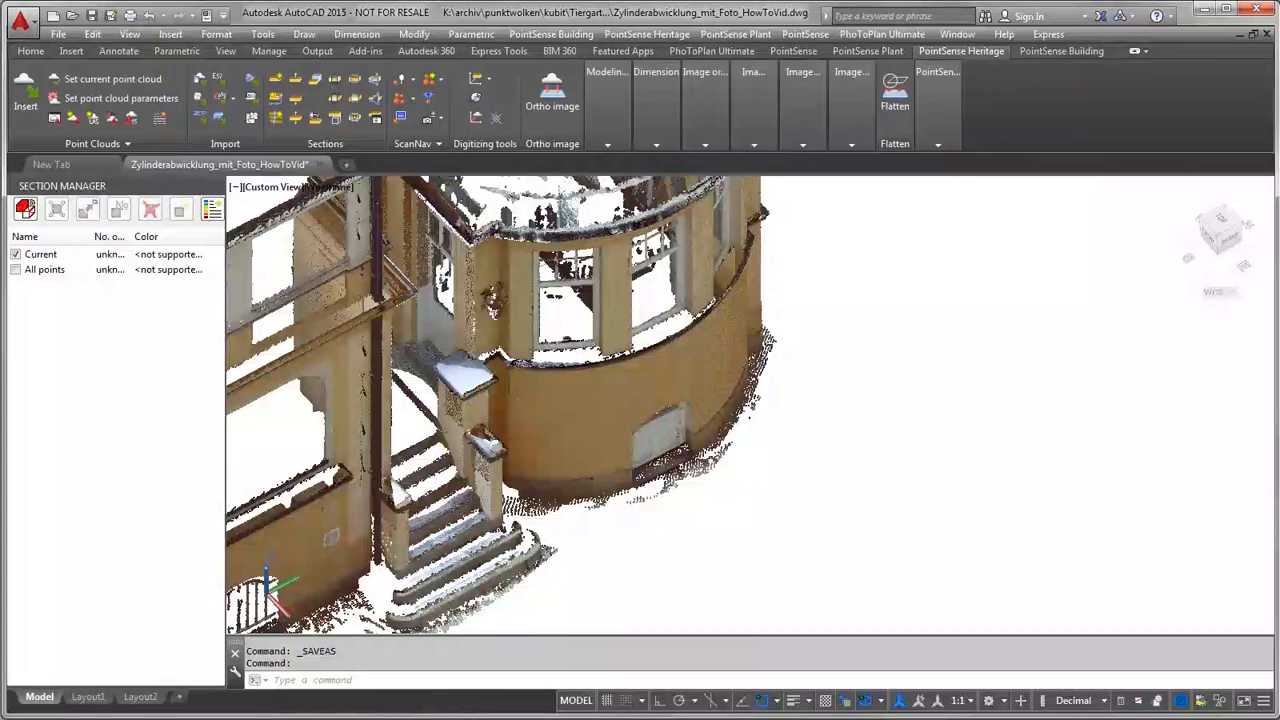
left_click(940, 76)
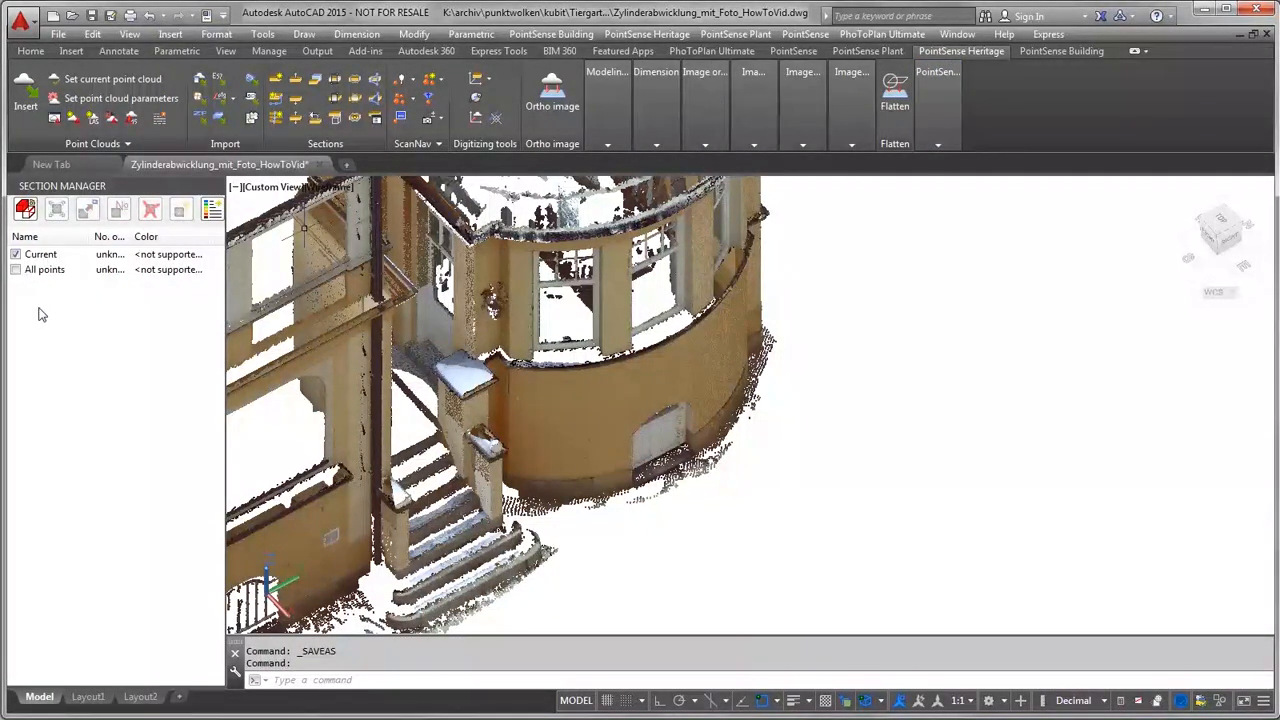
left_click(137, 103)
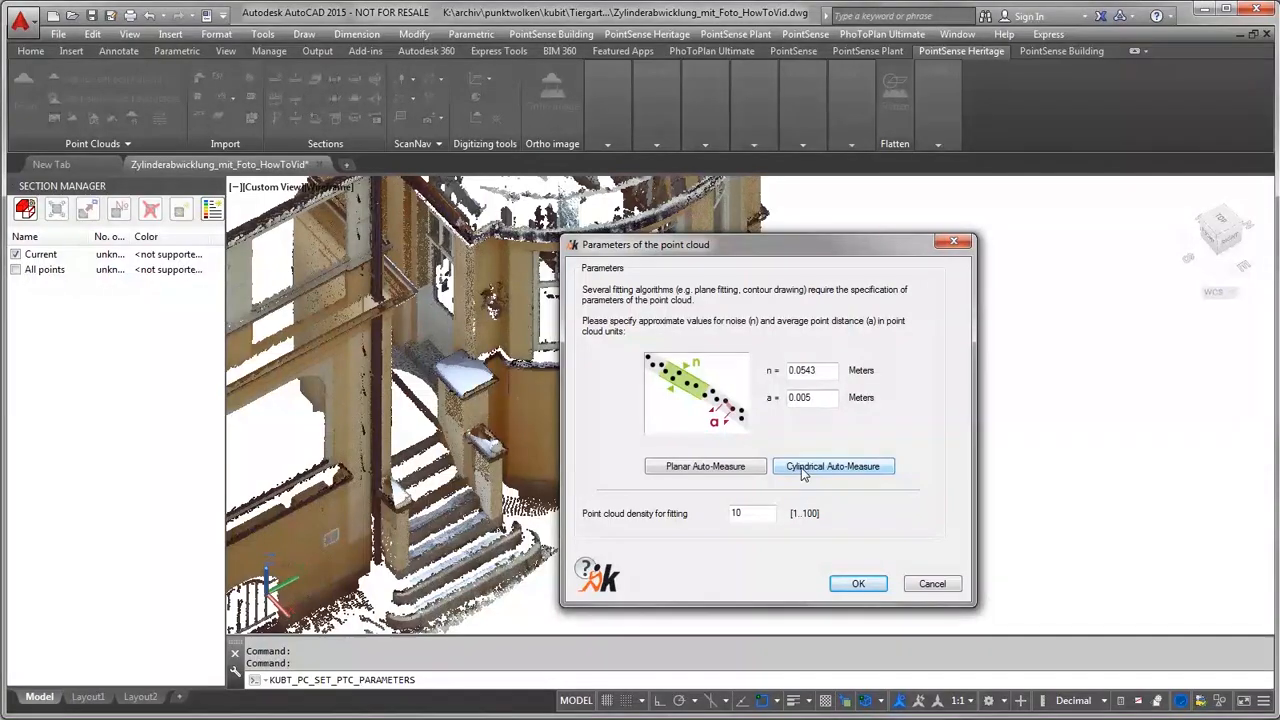
left_click(801, 470)
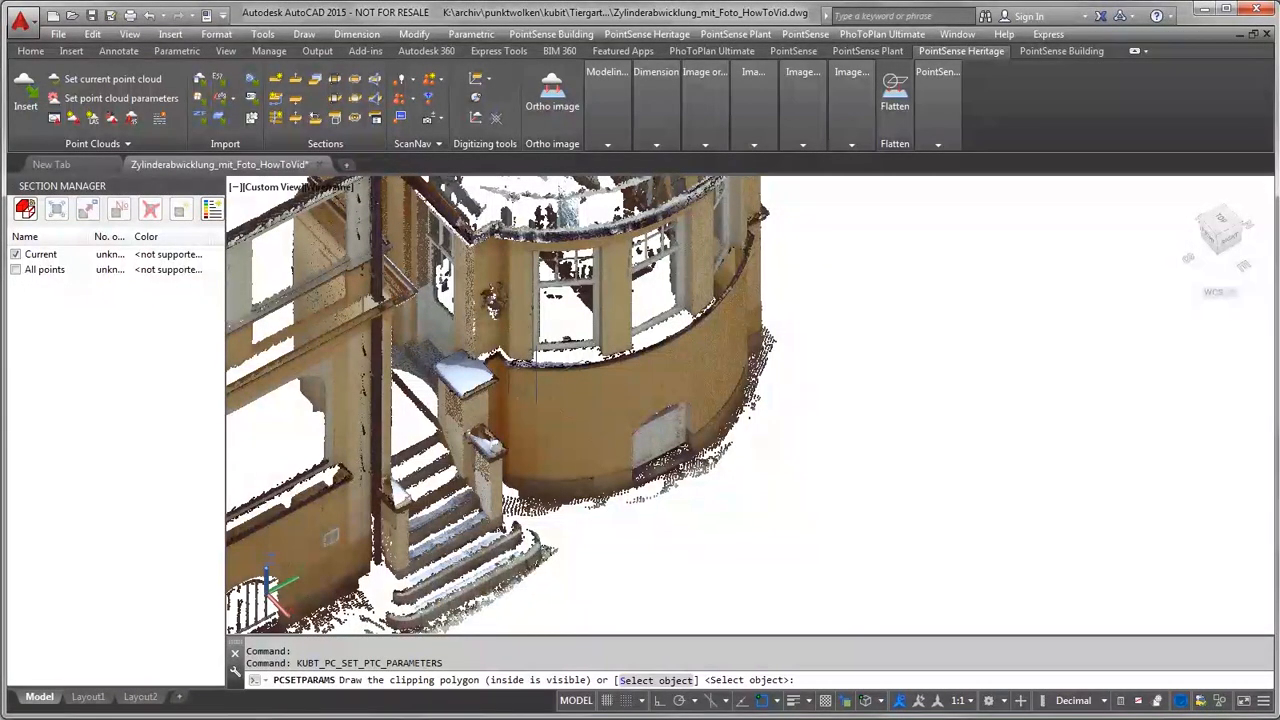
Step: Crop the point cloud with a closed clipping polygon around the curved bay wall below the windows
left_click(550, 378)
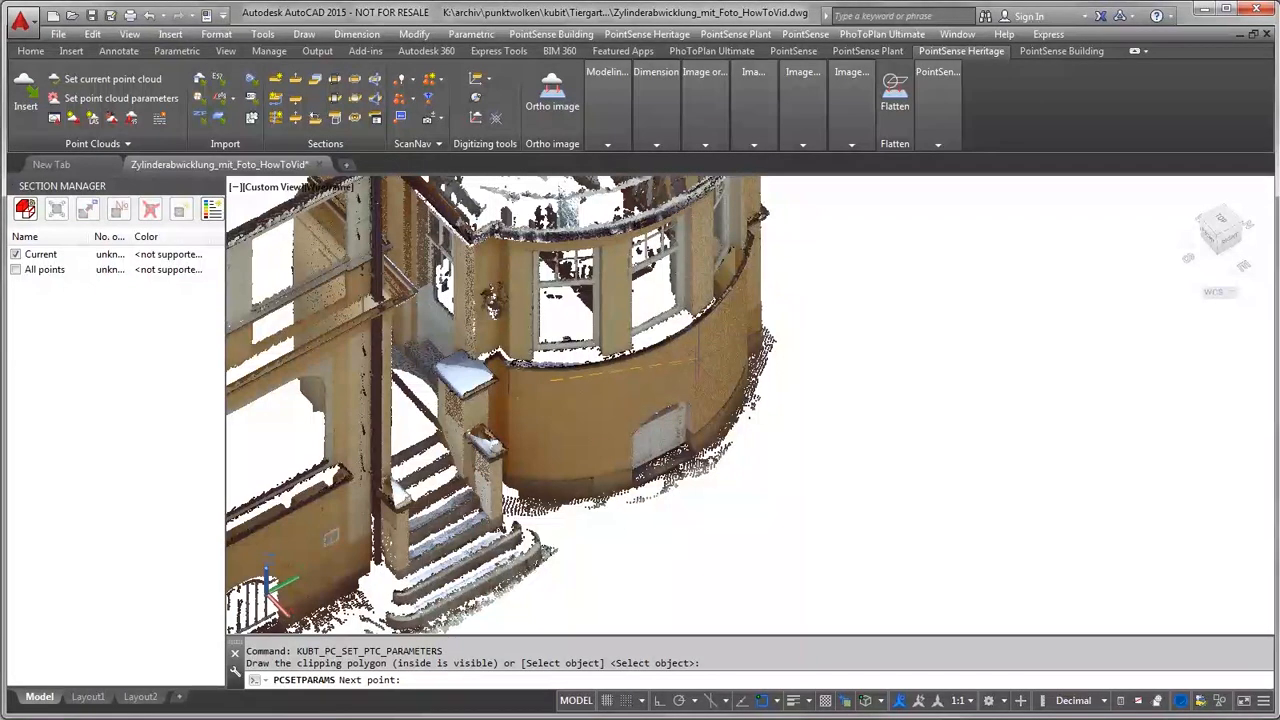
left_click(704, 348)
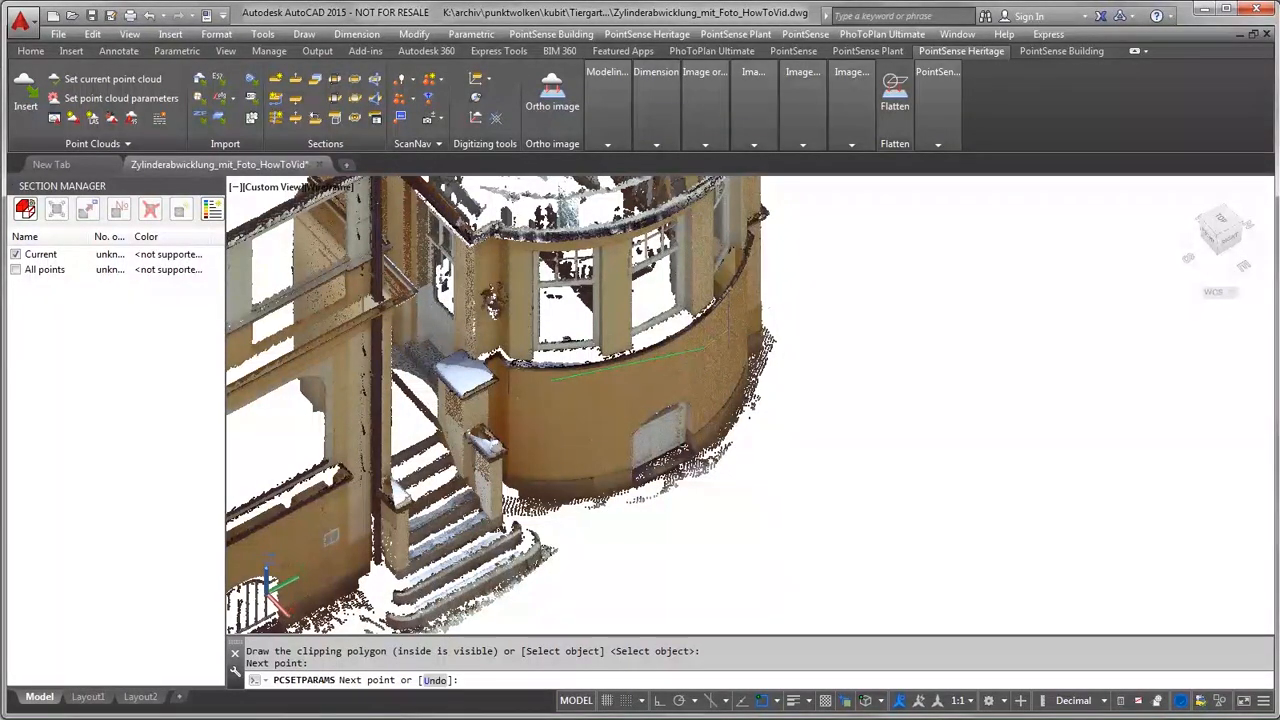
left_click(728, 335)
left_click(732, 384)
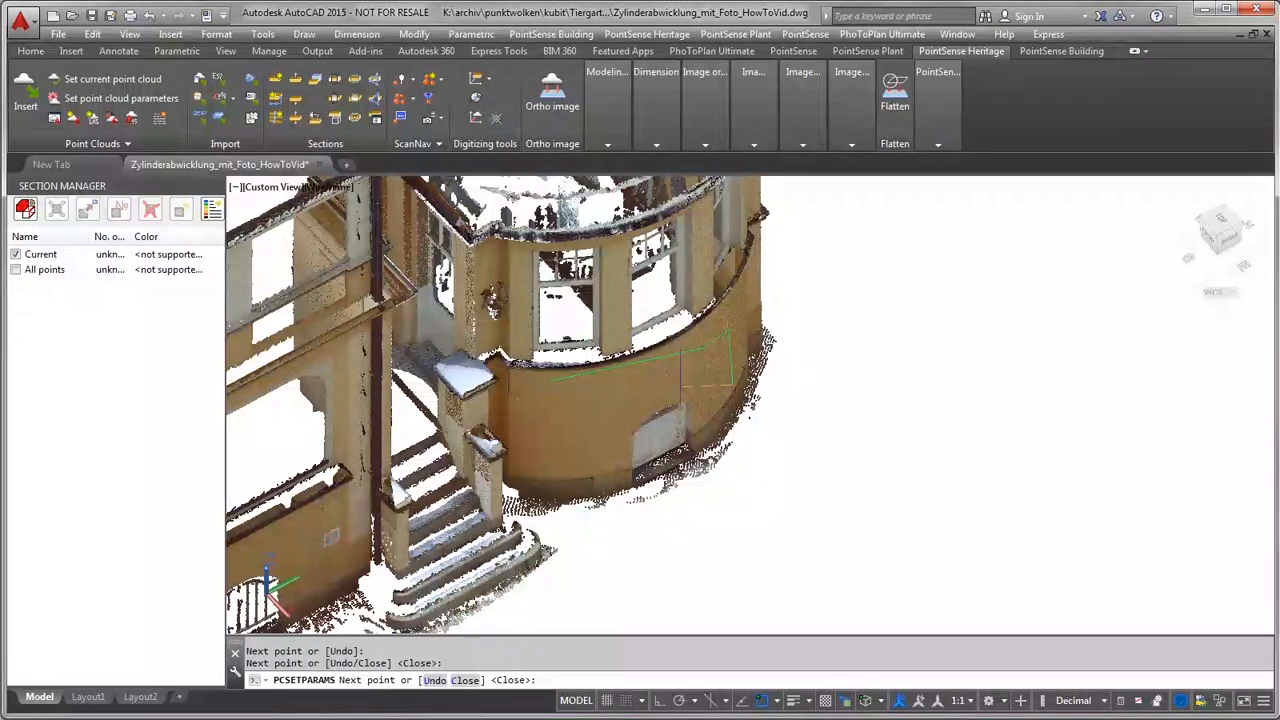
left_click(673, 397)
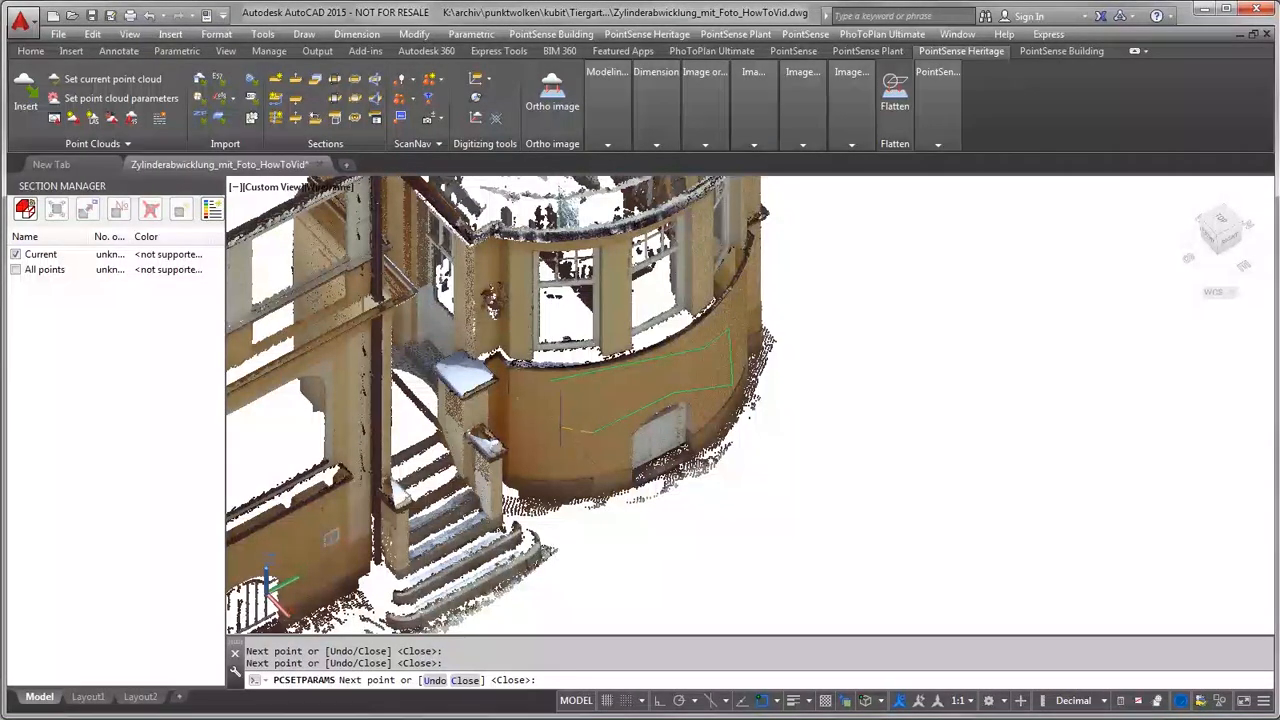
right_click(565, 428)
left_click(591, 439)
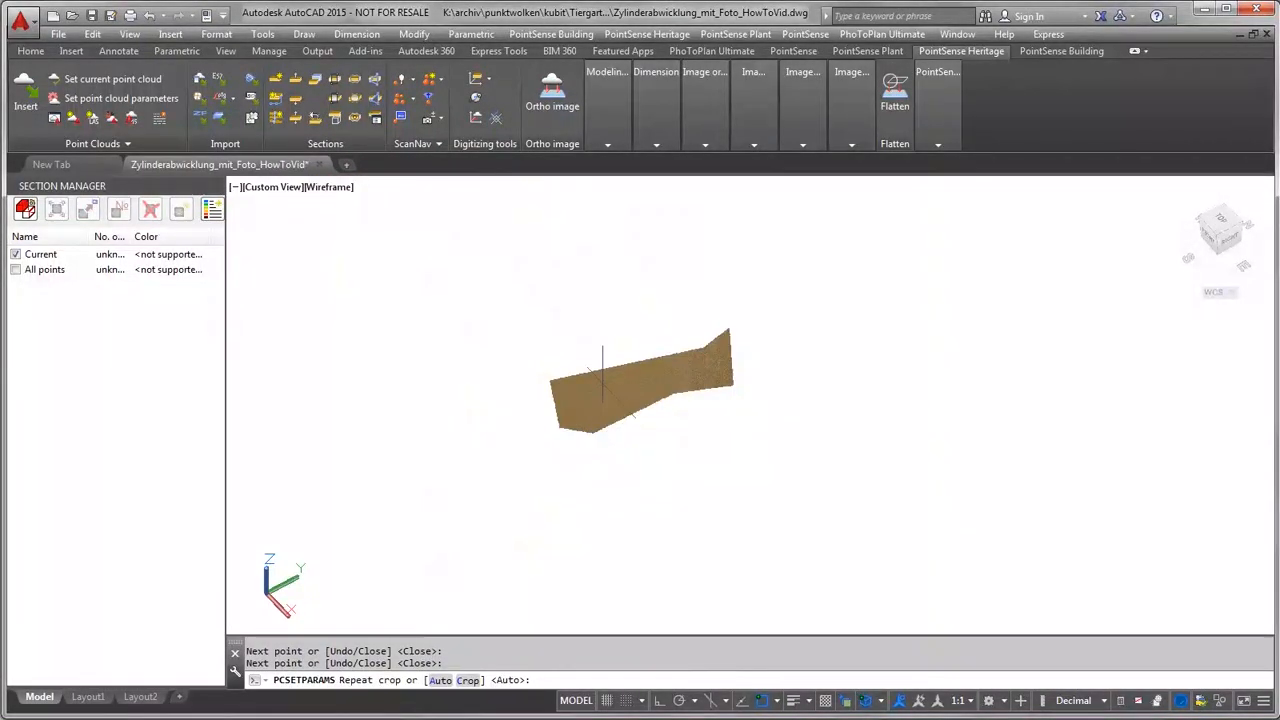
Step: Crop again from above with a narrow polygon around the wall arc, excluding stray points, and accept the automatically measured parameters
middle_click_drag(641, 360, 612, 556, "shift")
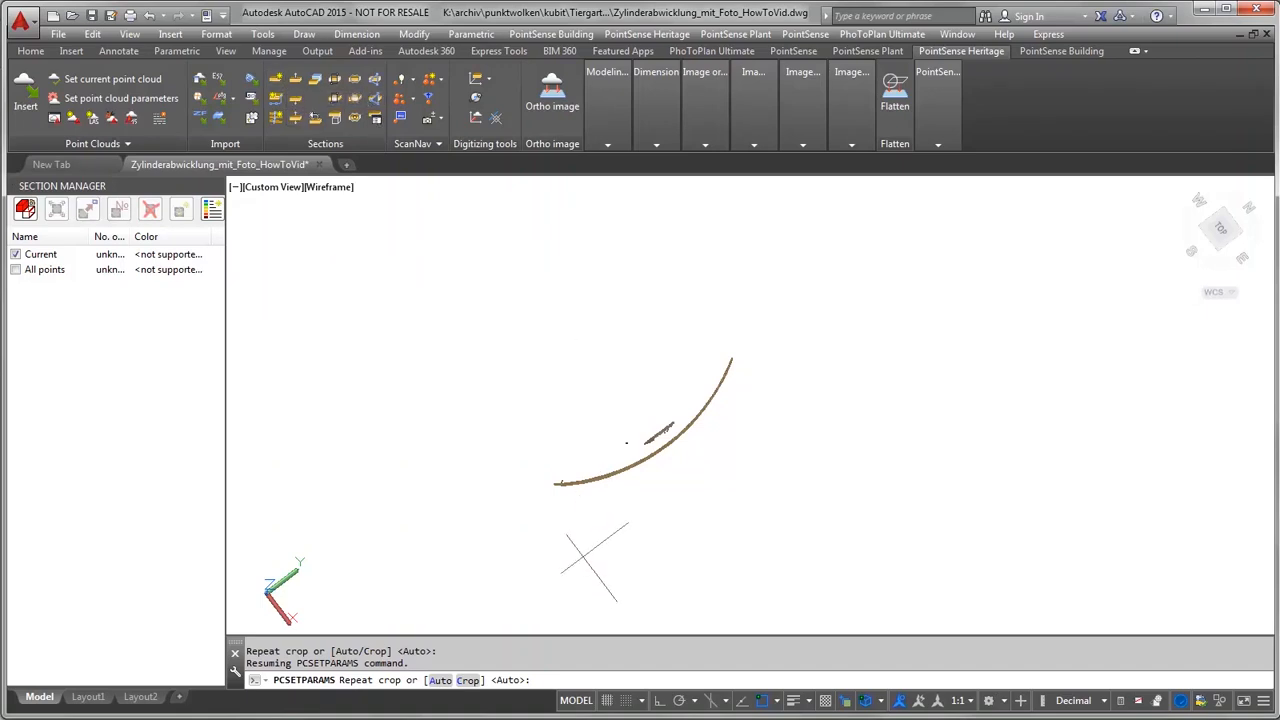
key("Return")
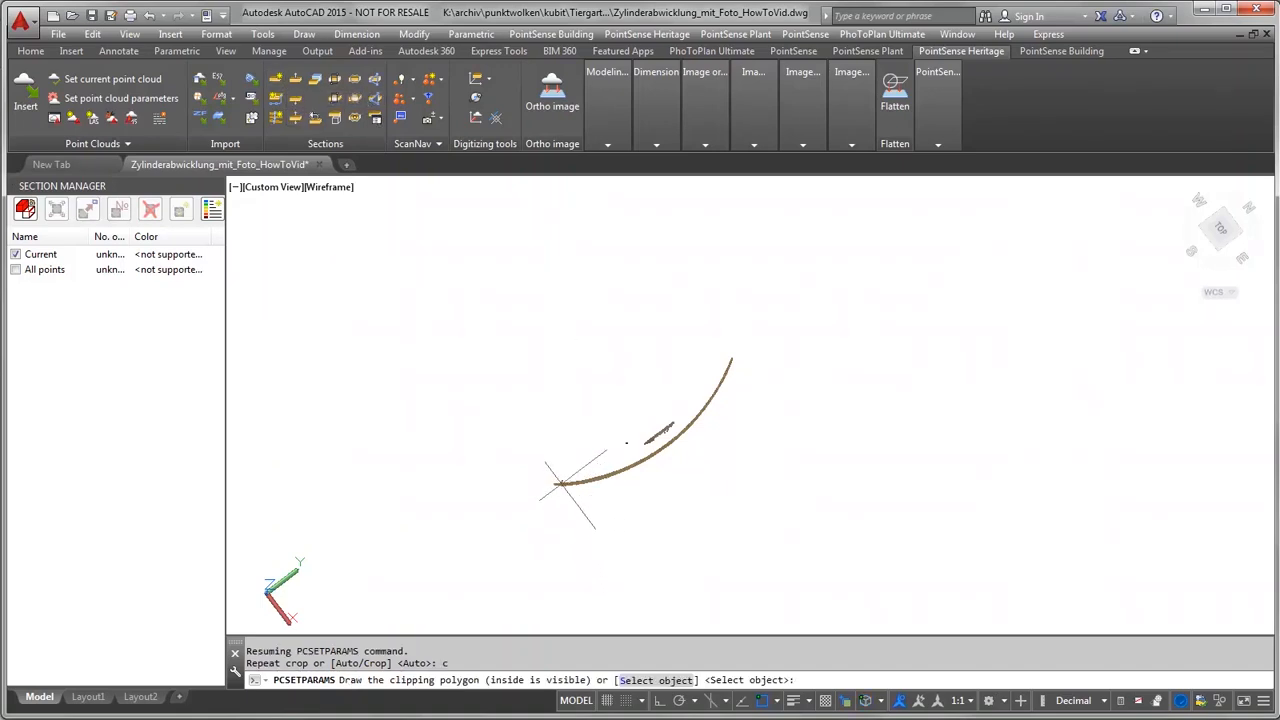
left_click(563, 483)
left_click(566, 485)
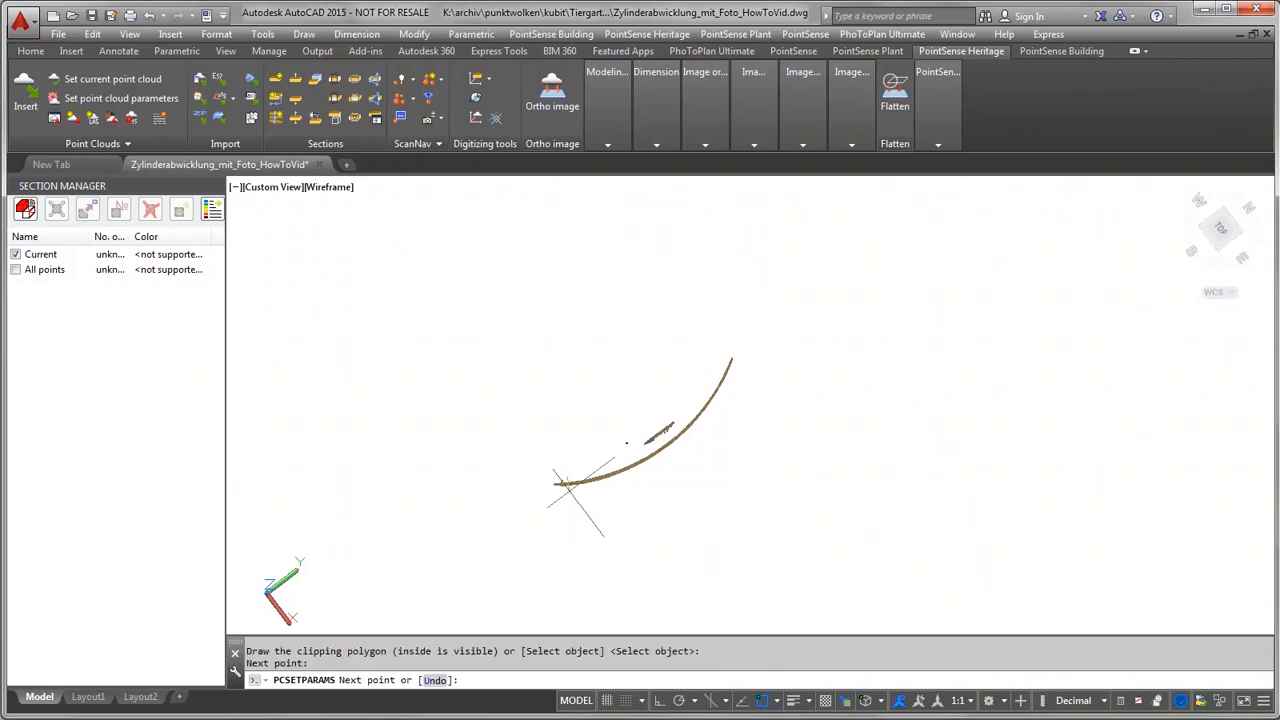
left_click(667, 484)
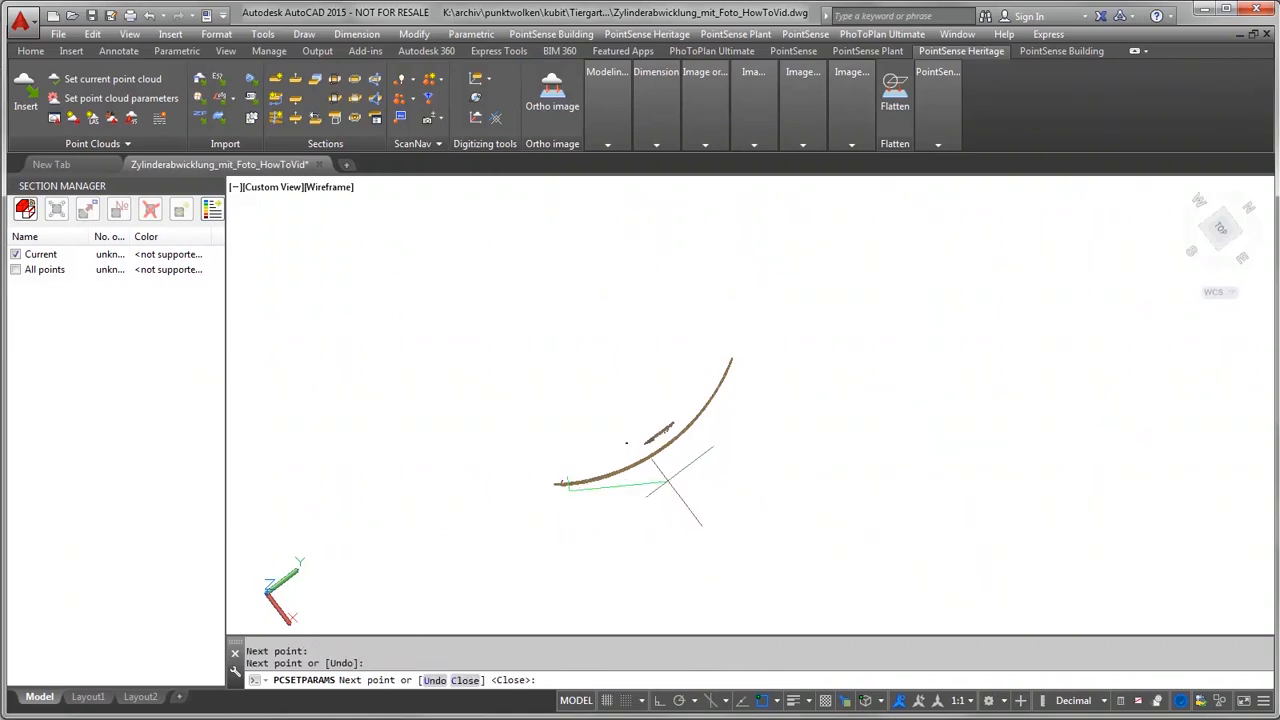
left_click(751, 354)
left_click(736, 340)
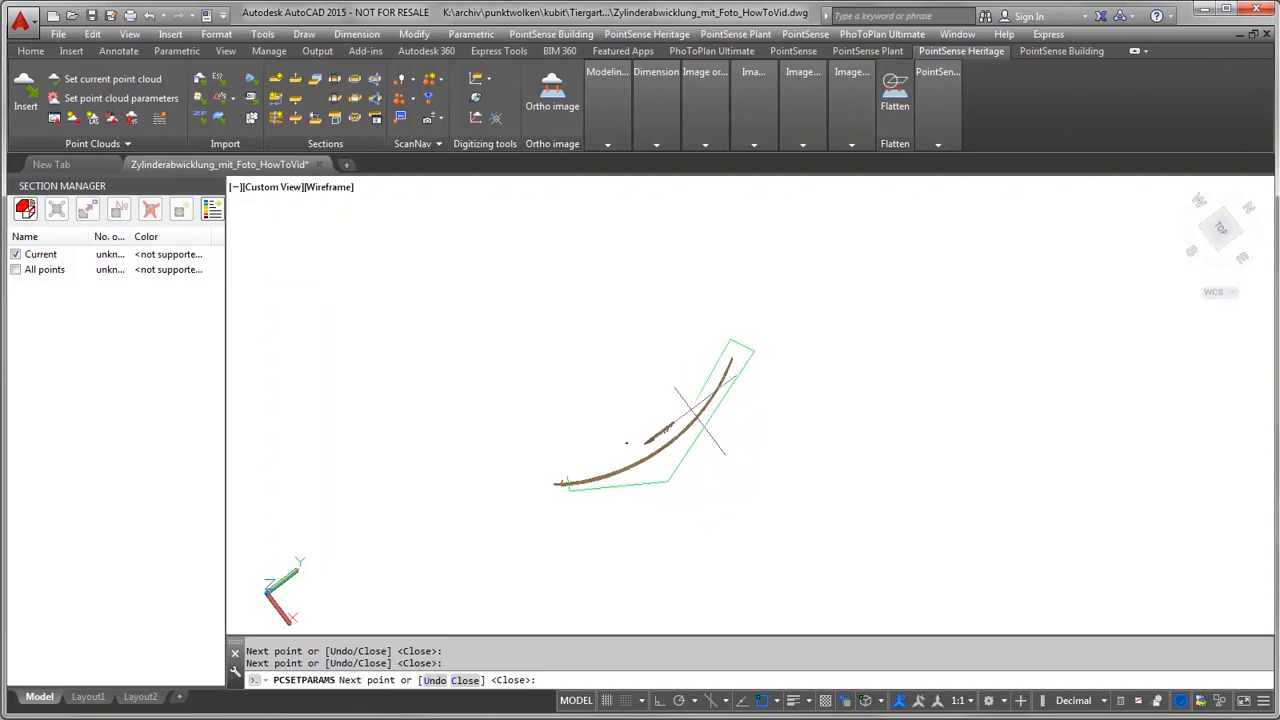
right_click(572, 480)
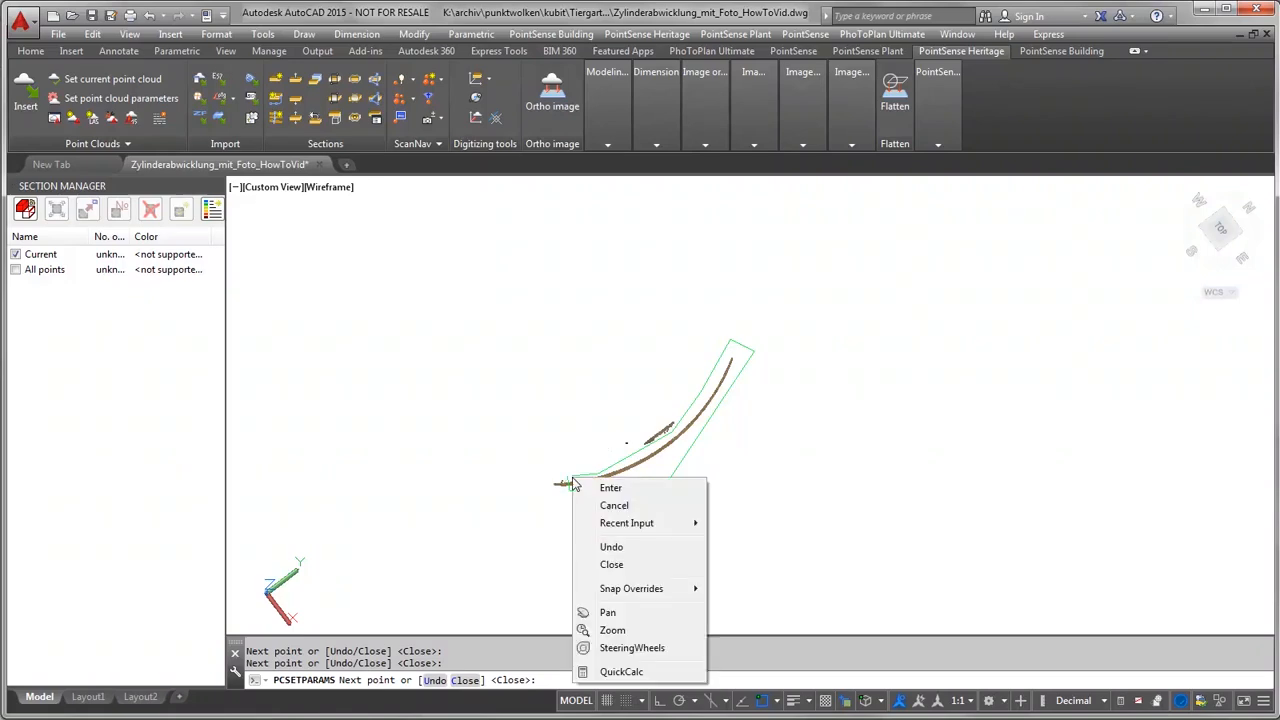
left_click(611, 566)
key("Return")
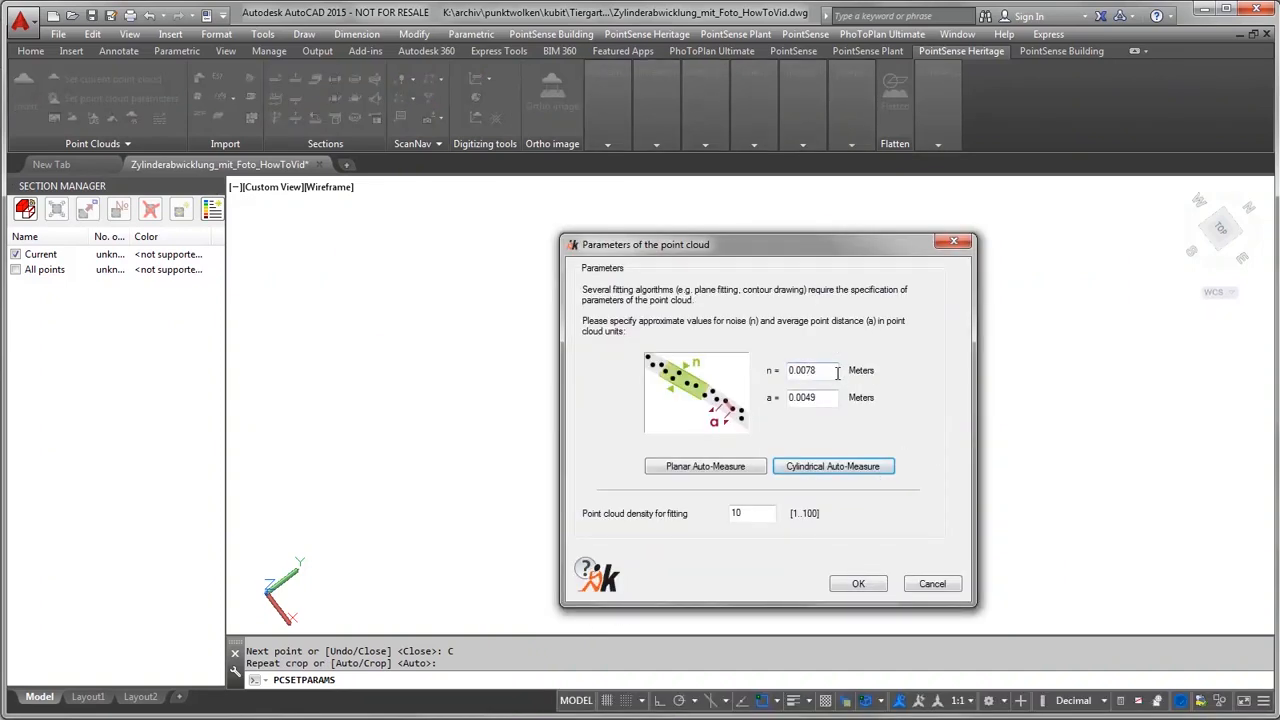
left_click(856, 587)
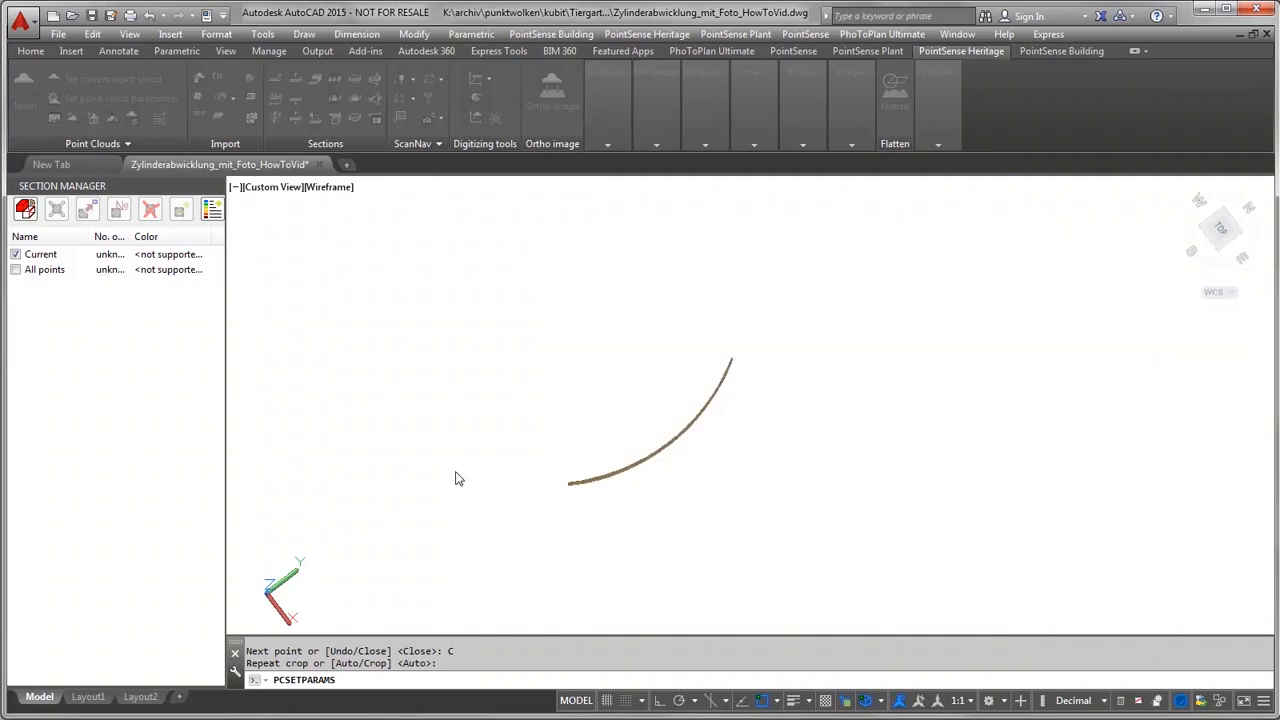
Step: Fit a cylinder to the curved bay wall below the windows using the 2-click-point method
middle_click_drag(701, 452, 633, 400, "shift")
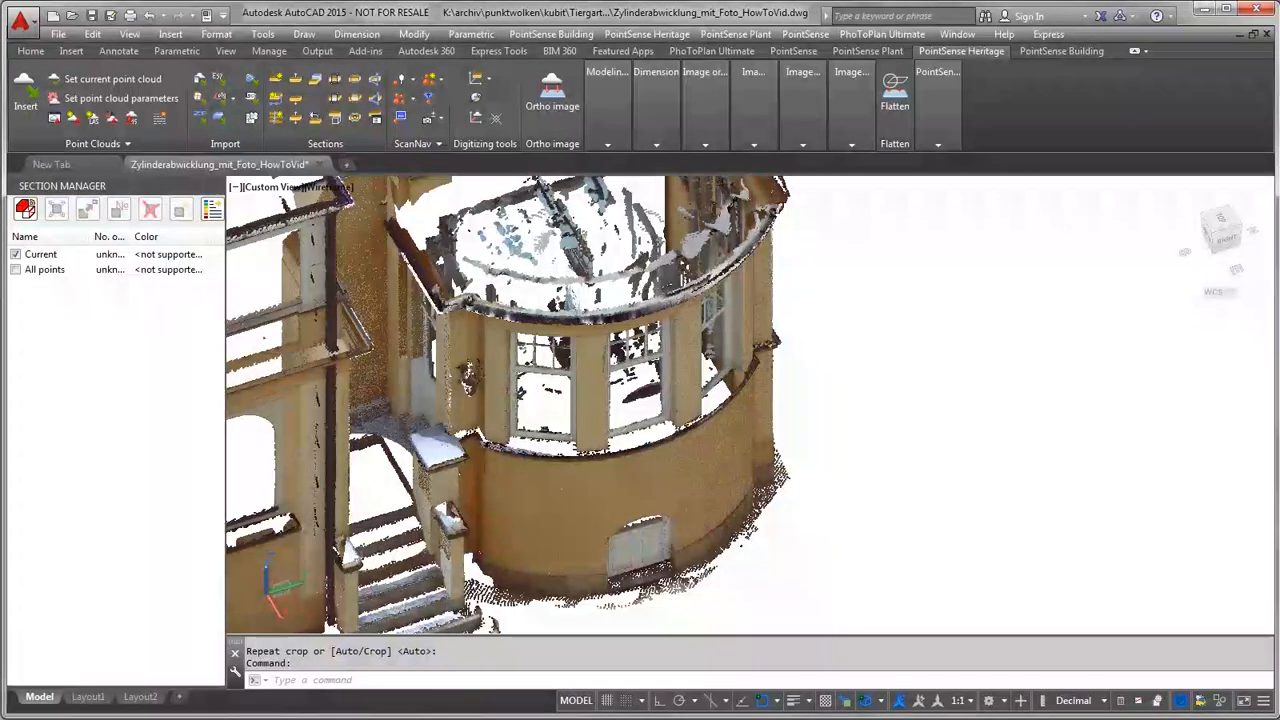
mouse_move(621, 136)
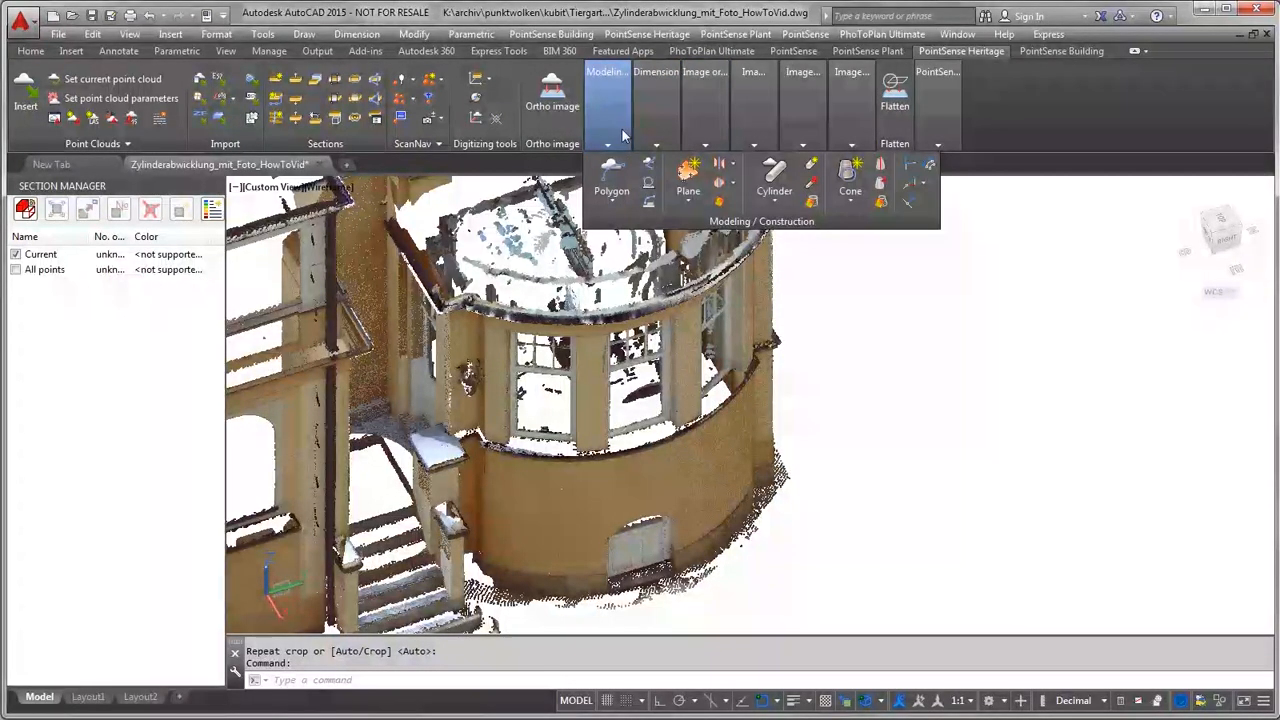
left_click(772, 207)
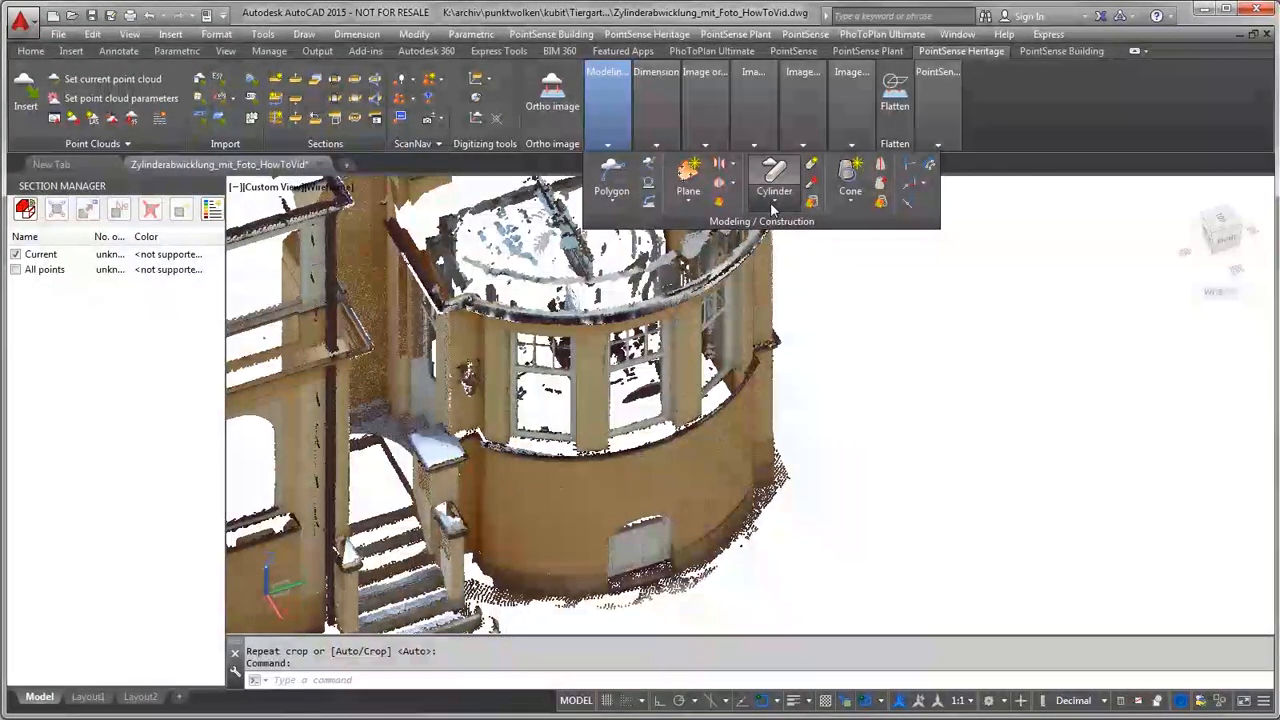
left_click(772, 205)
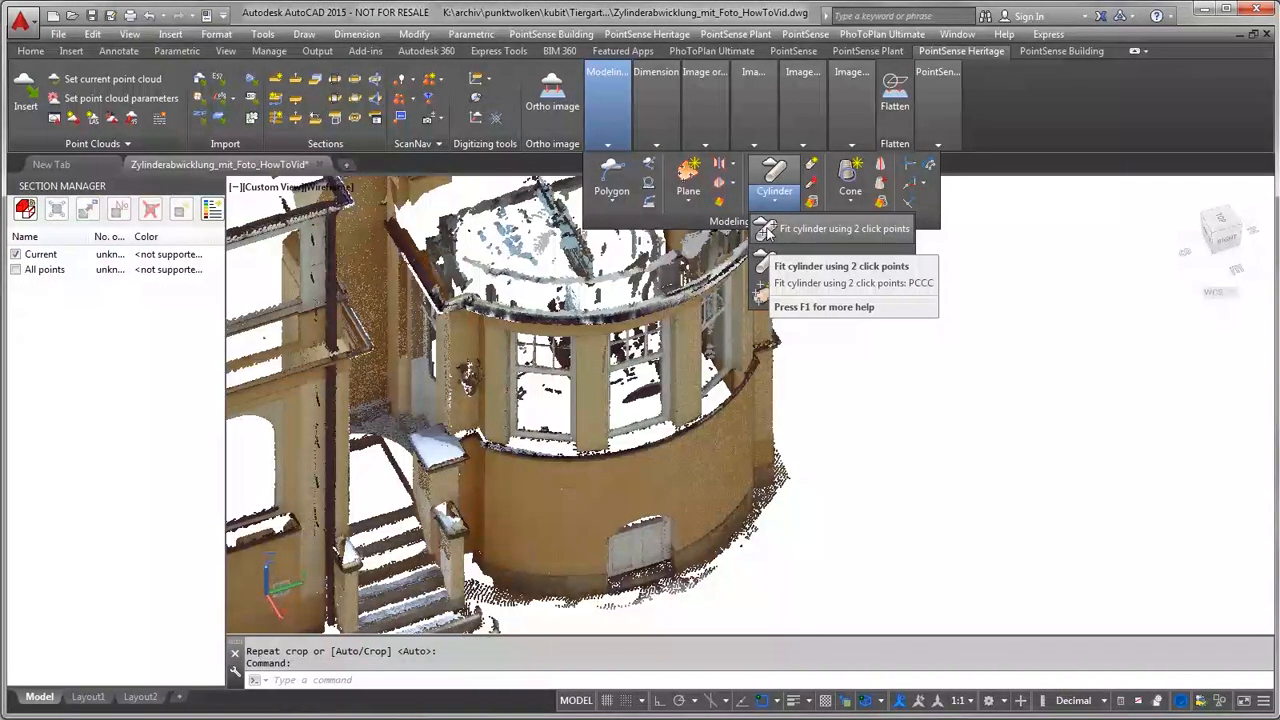
left_click(766, 230)
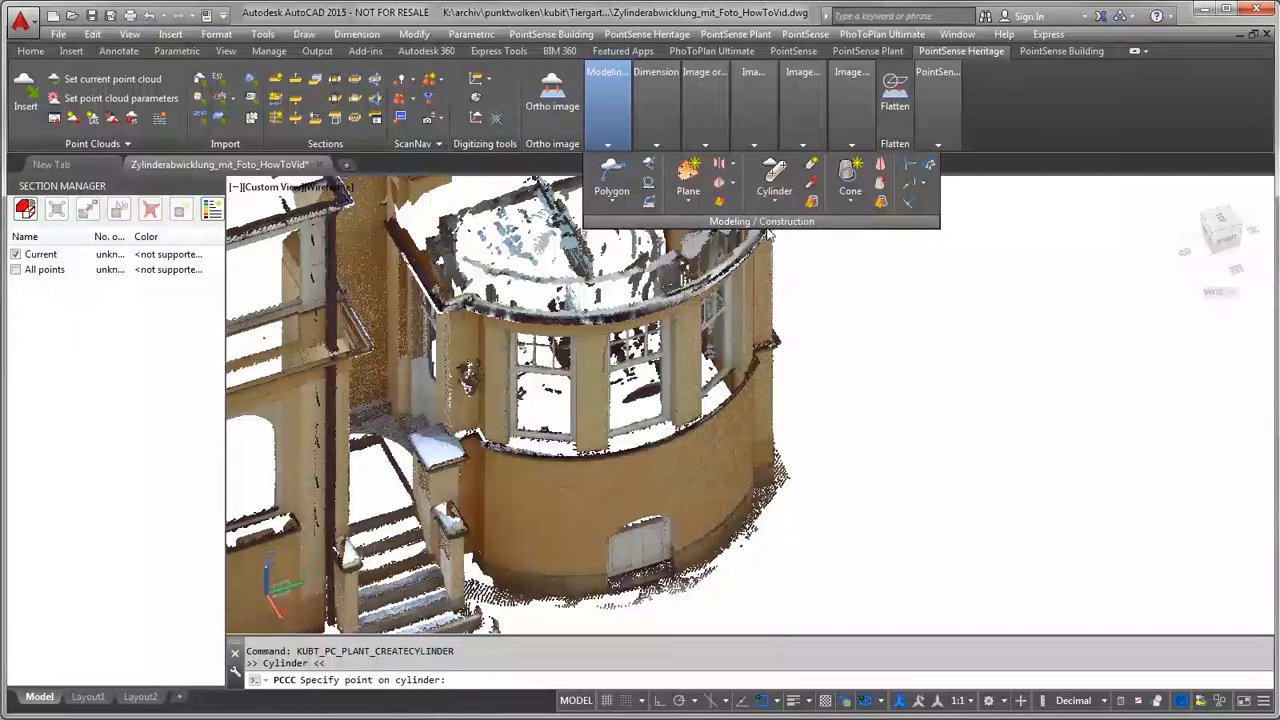
left_click(553, 550)
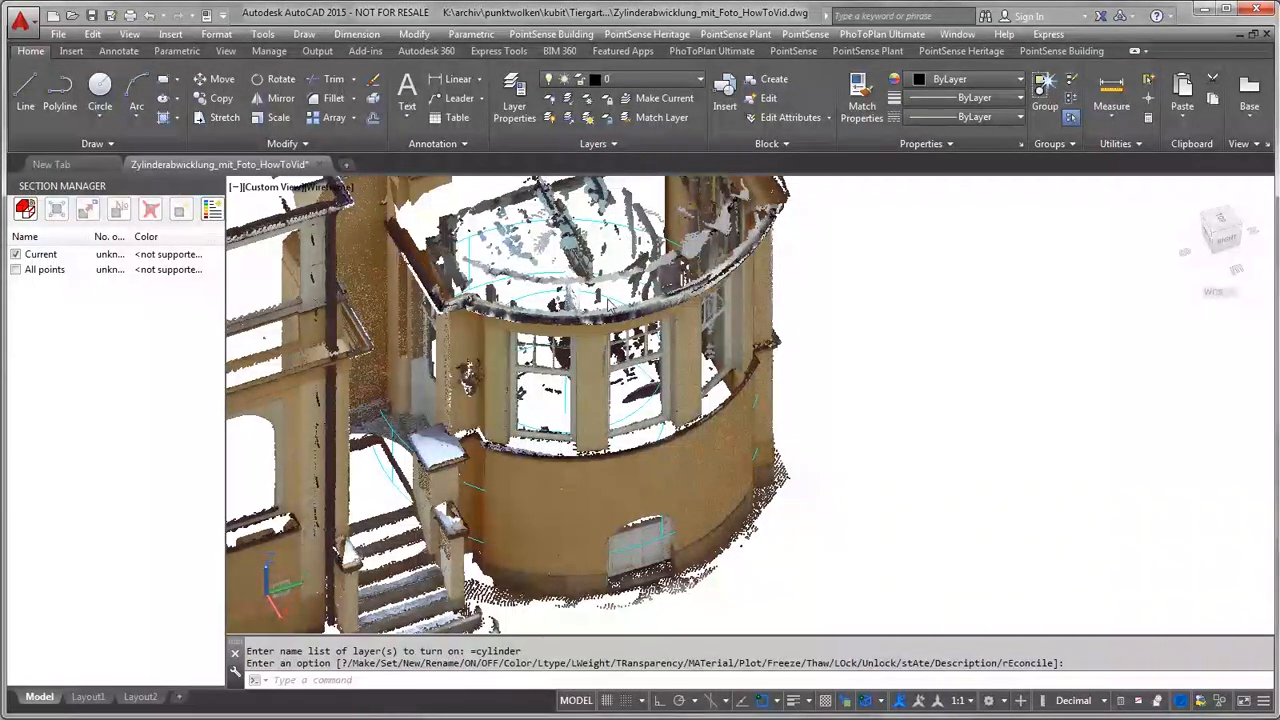
Step: Hide the Current point cloud section to isolate the fitted cylinder
middle_click_drag(615, 291, 690, 234, "shift")
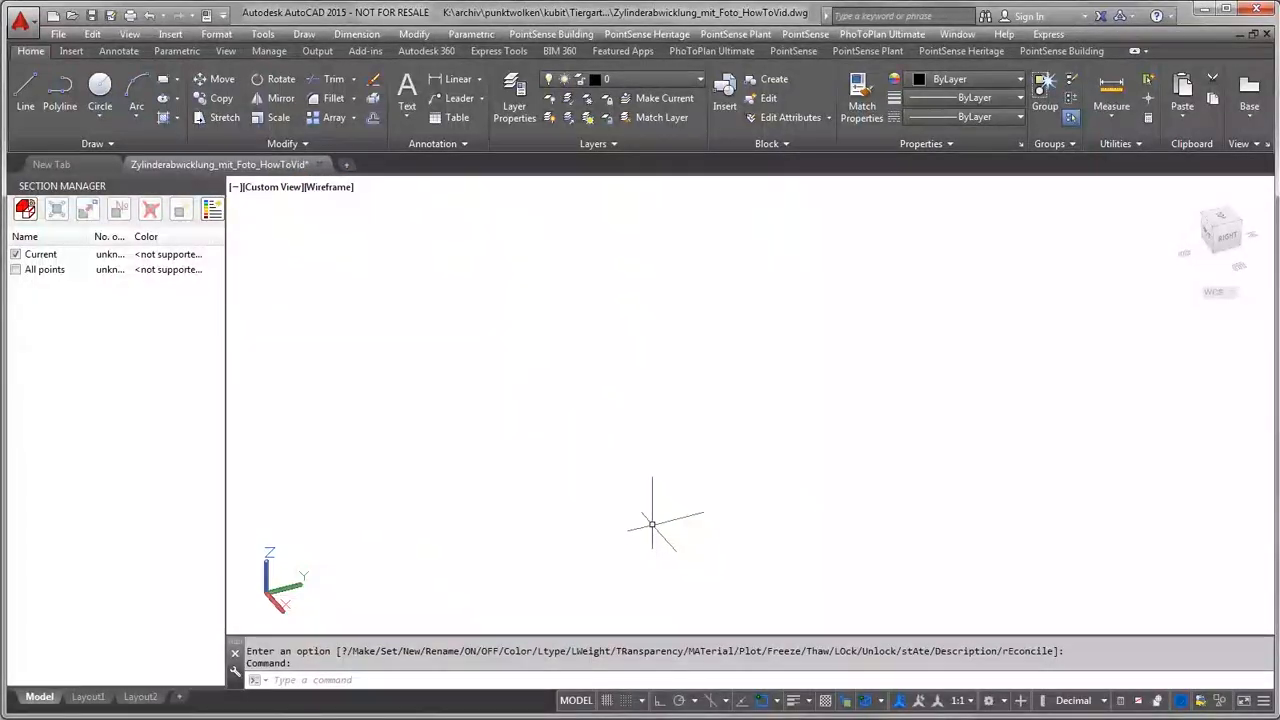
middle_click(649, 508)
middle_click(649, 508)
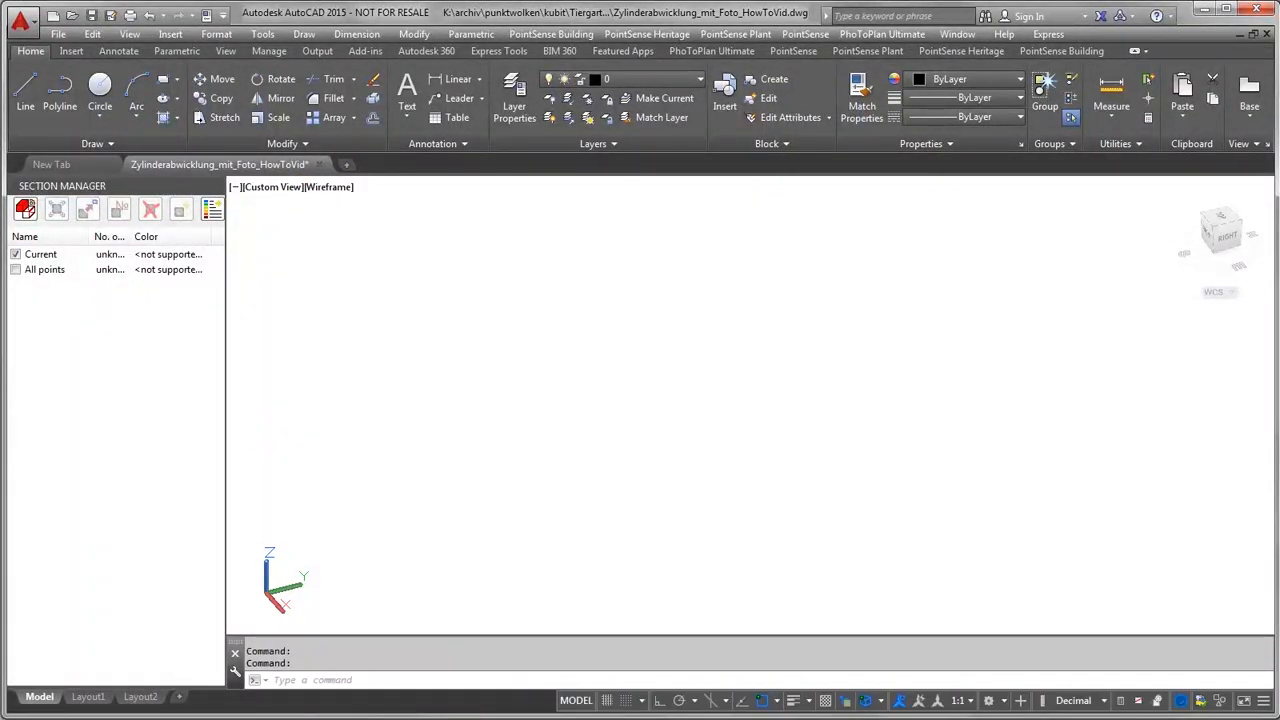
scroll(875, 495, "up", 6)
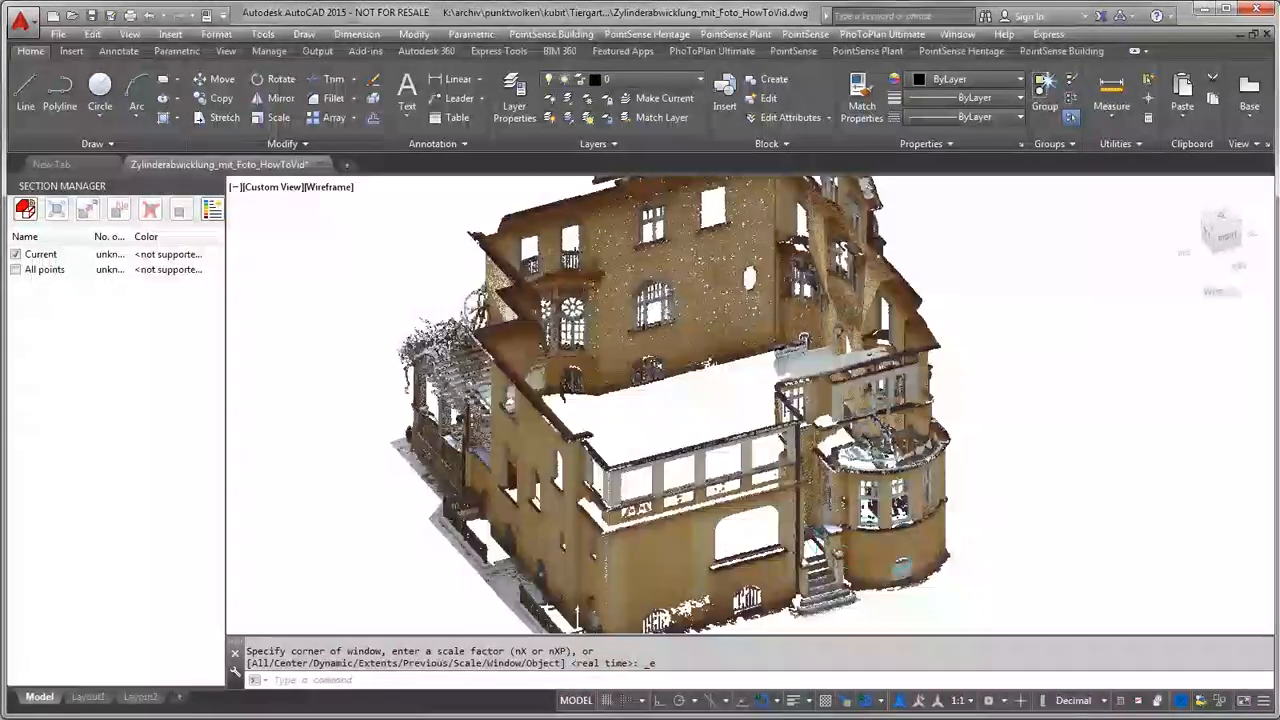
scroll(857, 436, "down", 4)
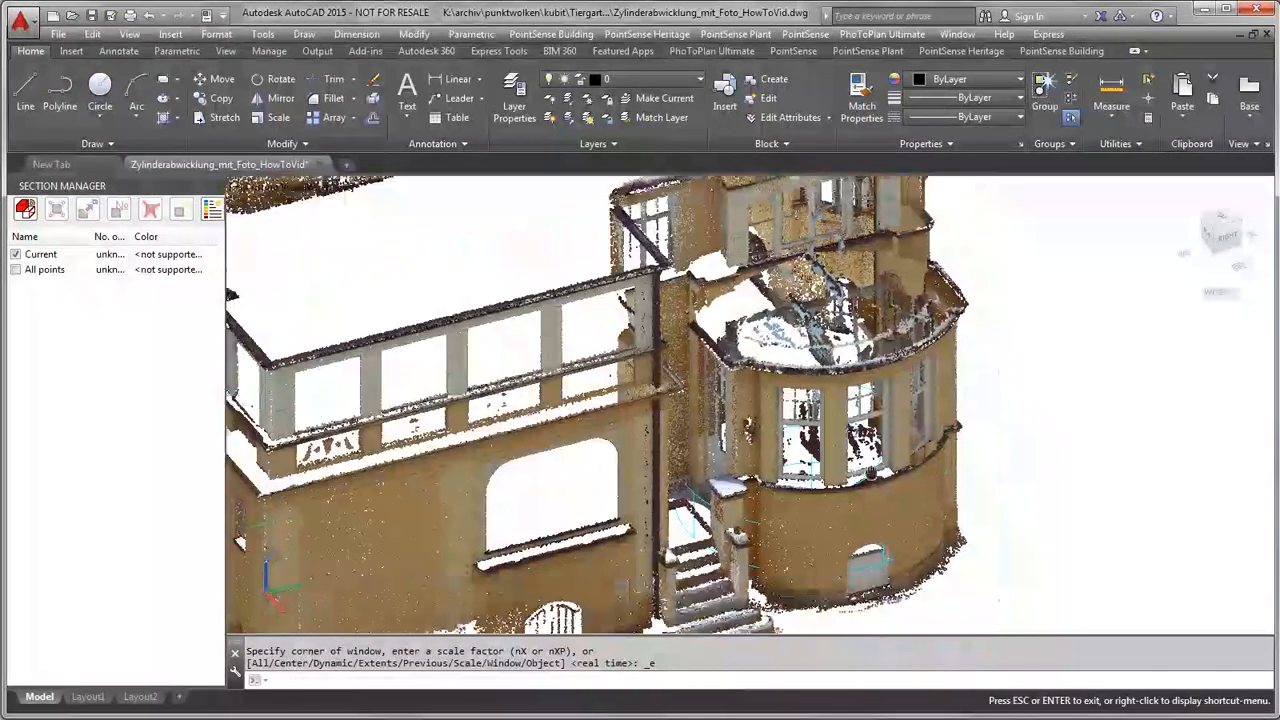
key("Escape")
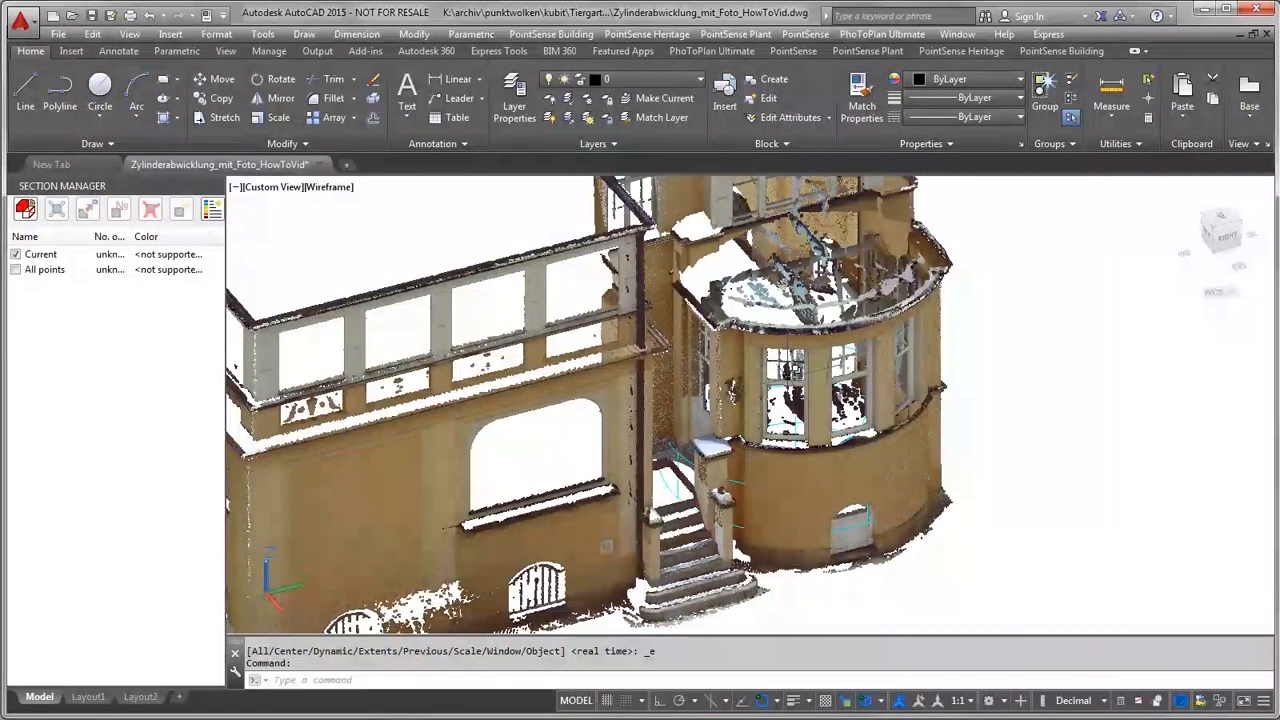
left_click(15, 255)
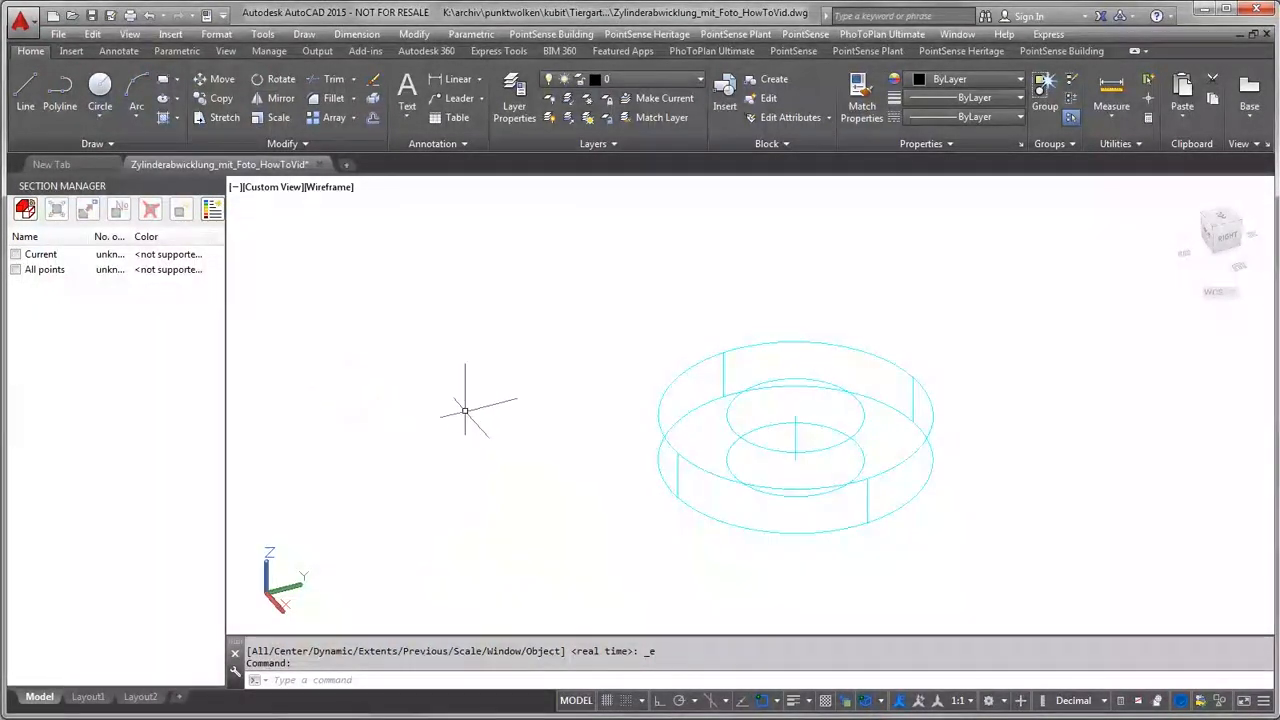
Step: Stretch the fitted cylinder's lower end down to the base of the bay wall, showing the Current point cloud section as reference
left_click(797, 437)
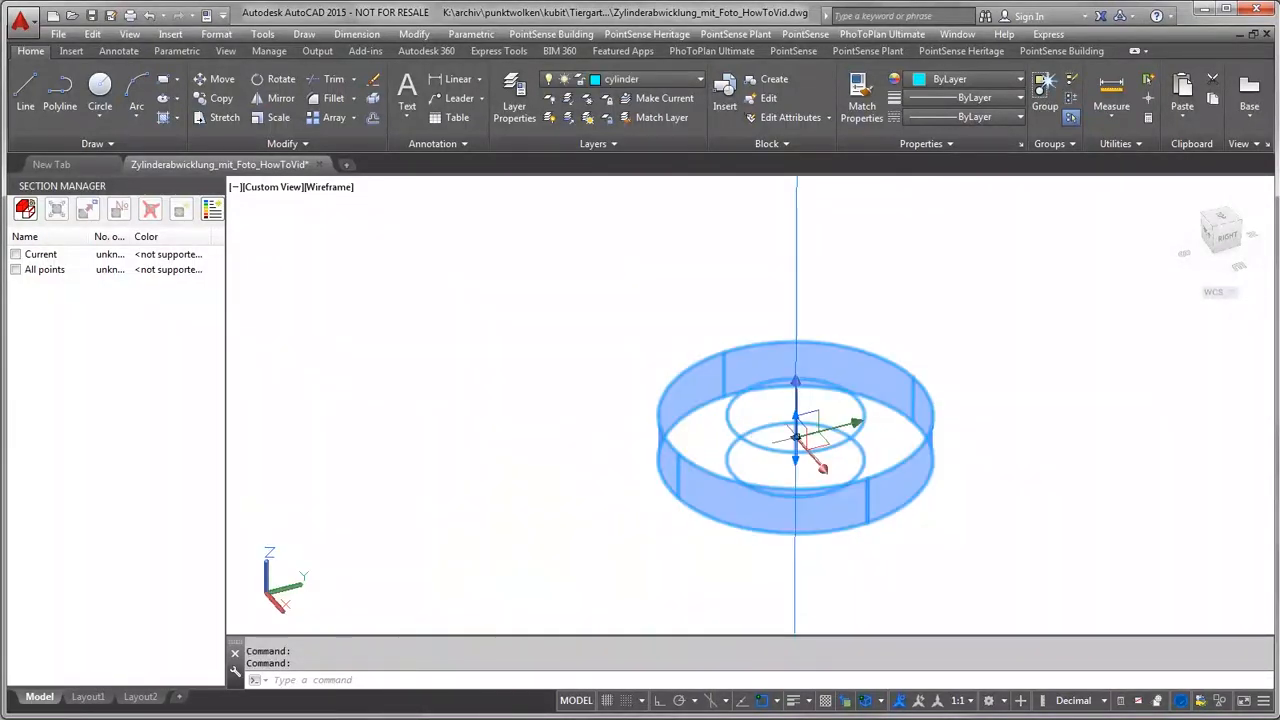
left_click(795, 459)
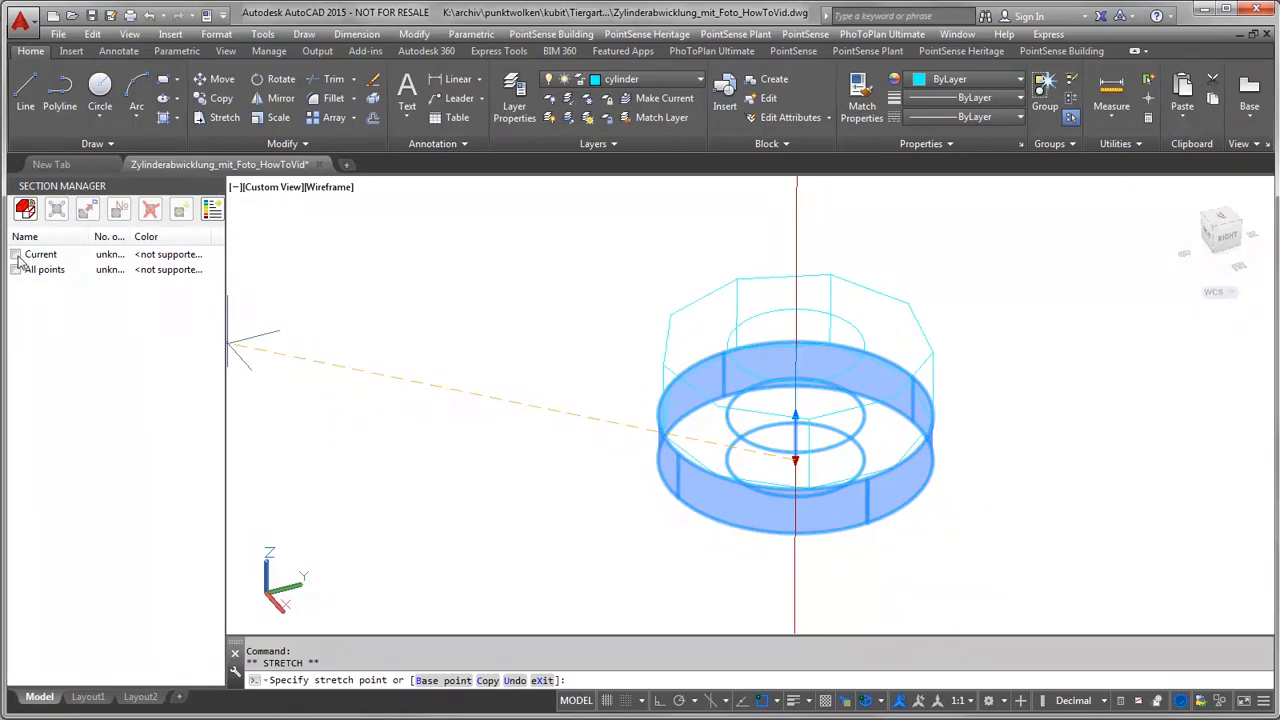
left_click(15, 255)
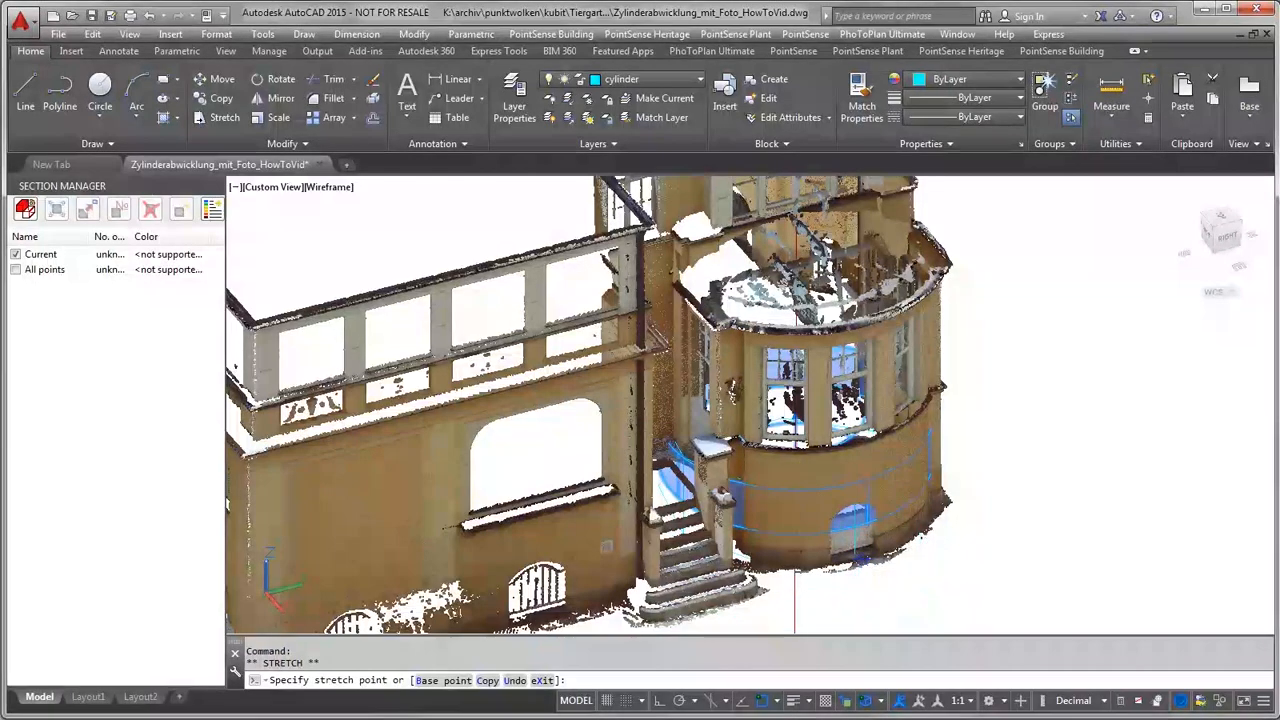
left_click(862, 567)
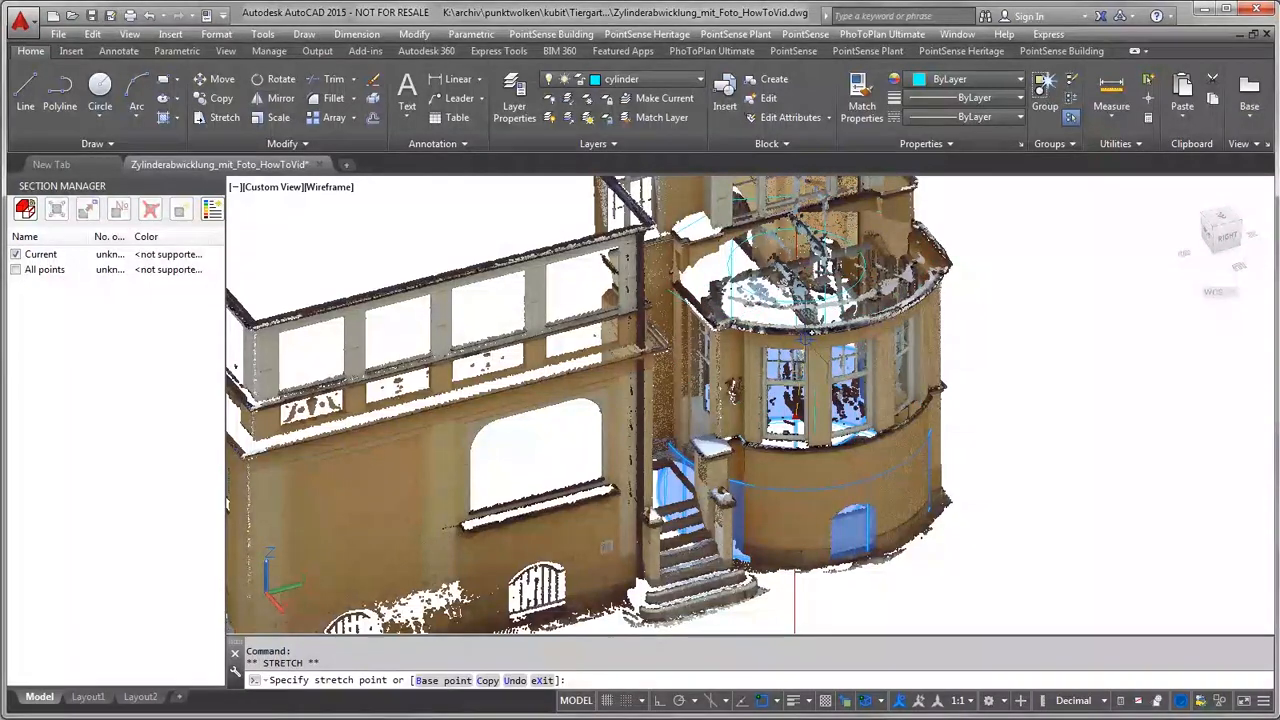
Step: Stretch the cylinder's upper end up to the cornice above the bay windows and clear the selection
left_click(800, 332)
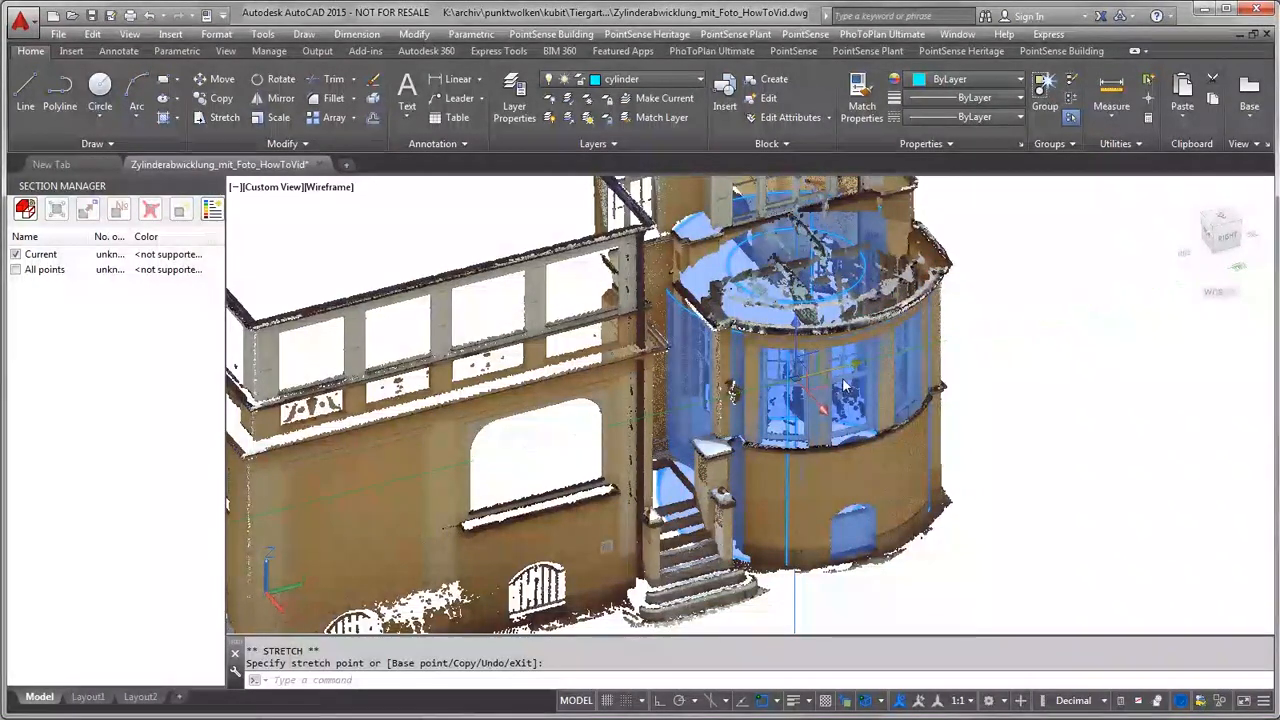
middle_click_drag(843, 377, 796, 324, "shift")
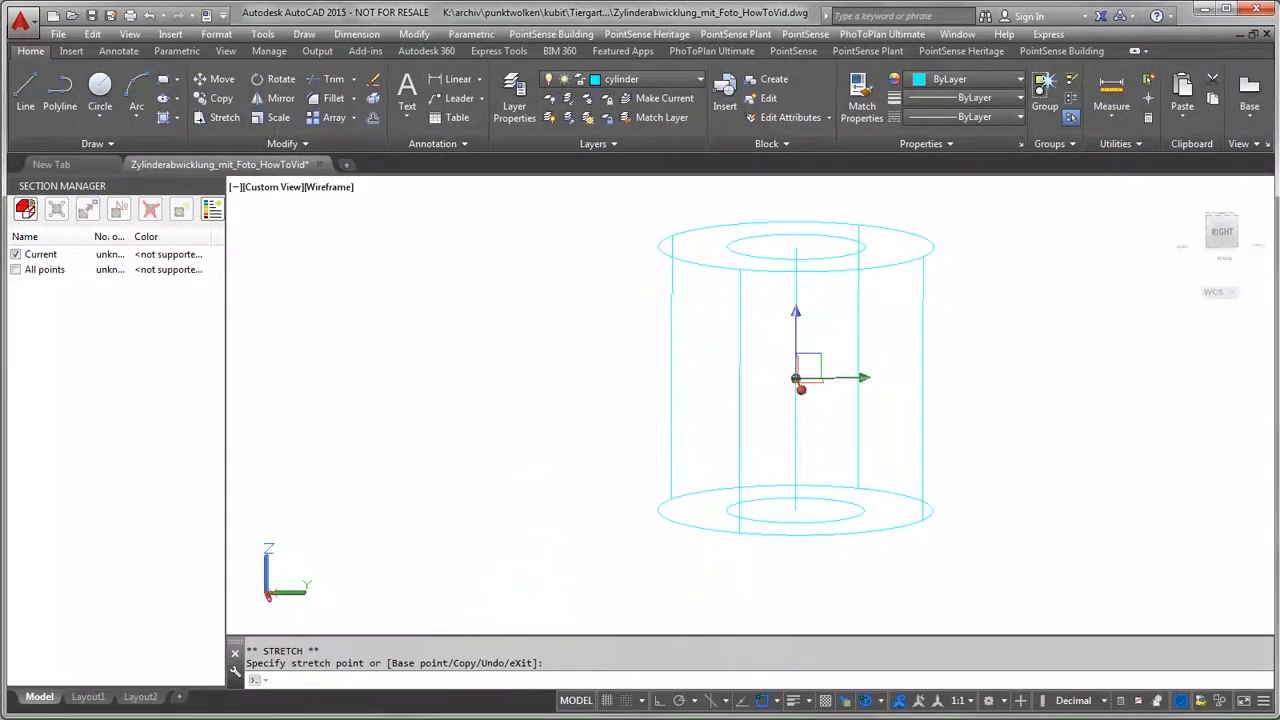
key("Escape")
key("Escape")
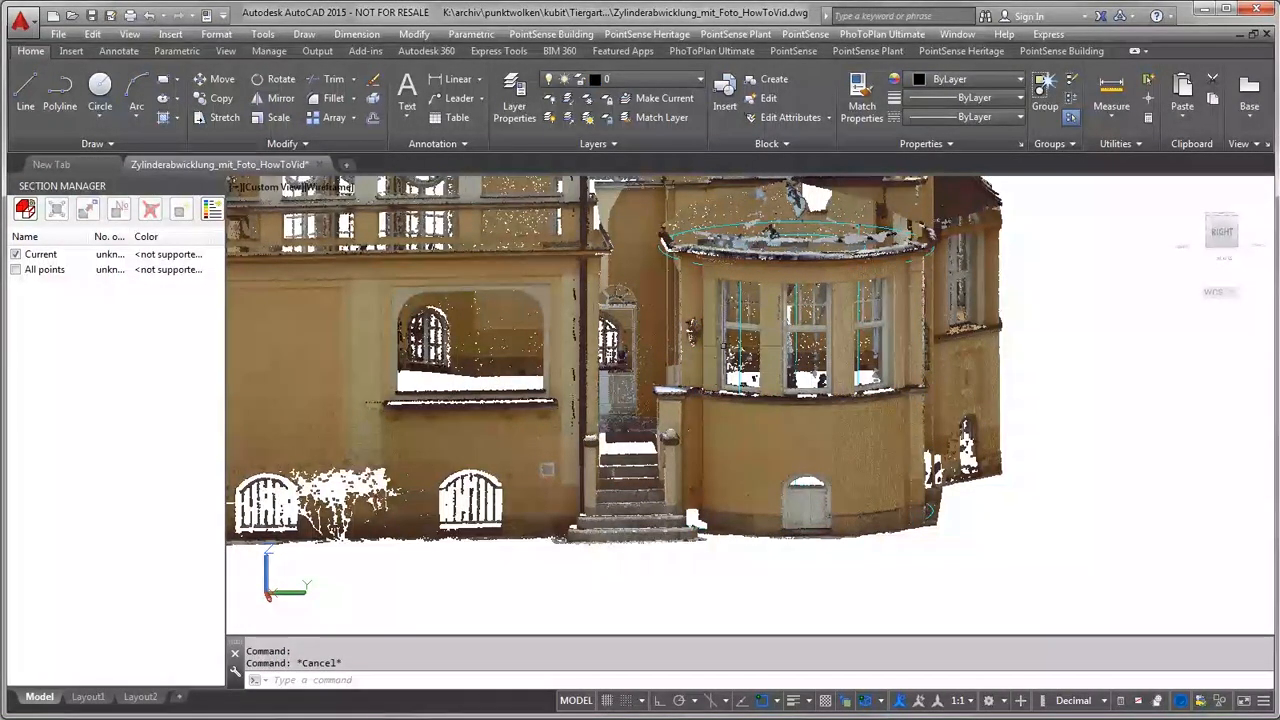
Step: Load the oriented images DSC_0060_ori_js.ori and DSC_0076_ori_js.ori into the drawing
middle_click_drag(772, 312, 808, 381, "shift")
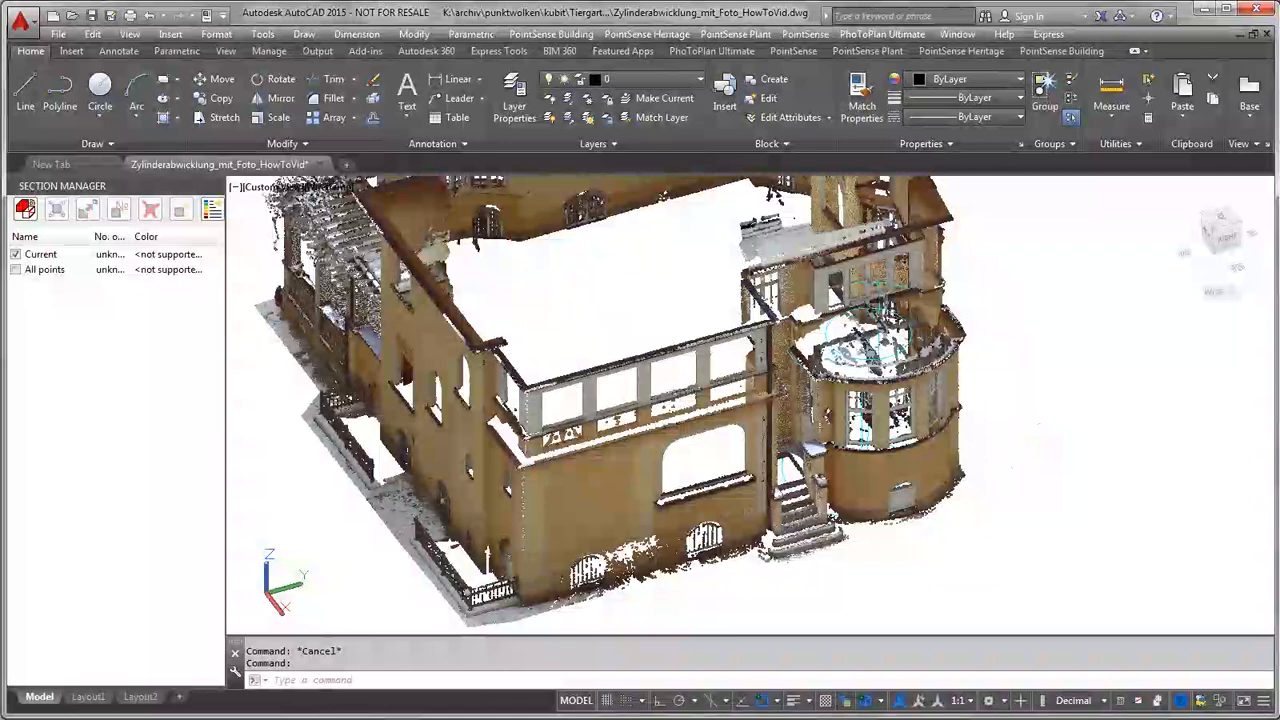
middle_click_drag(995, 433, 868, 428, "shift")
scroll(869, 428, "down", 2)
scroll(869, 427, "up", 3)
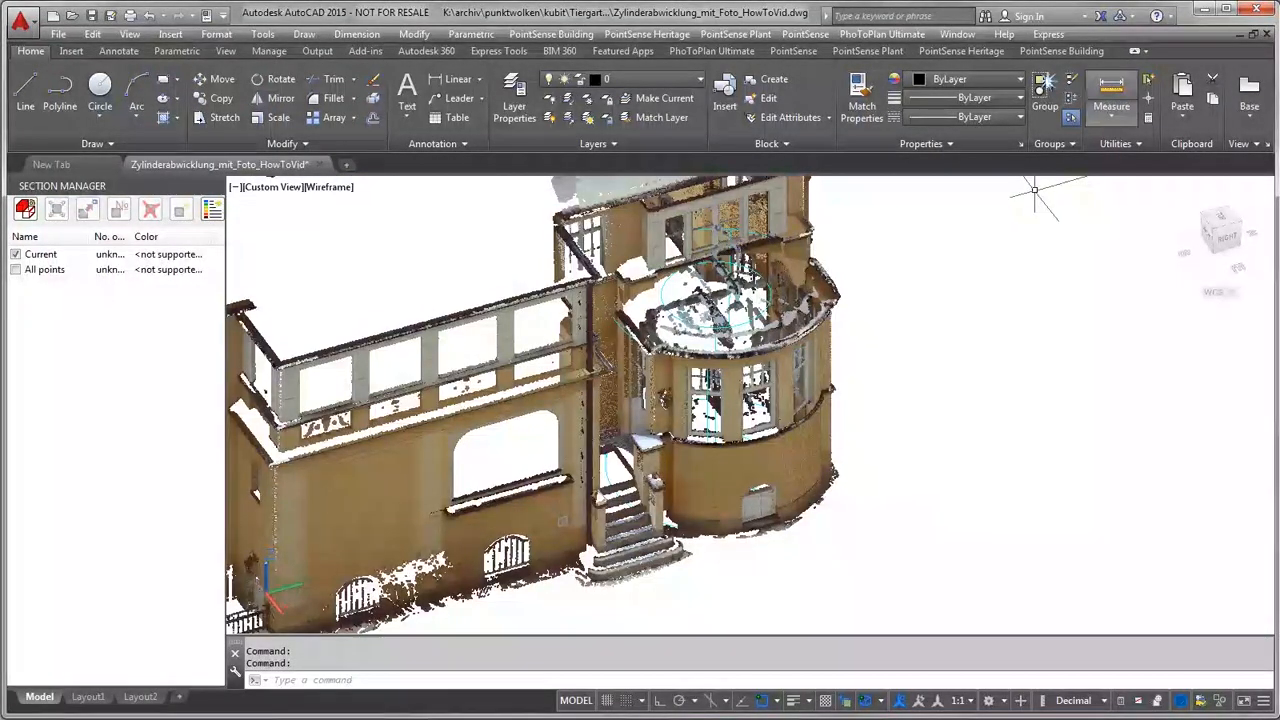
left_click(968, 52)
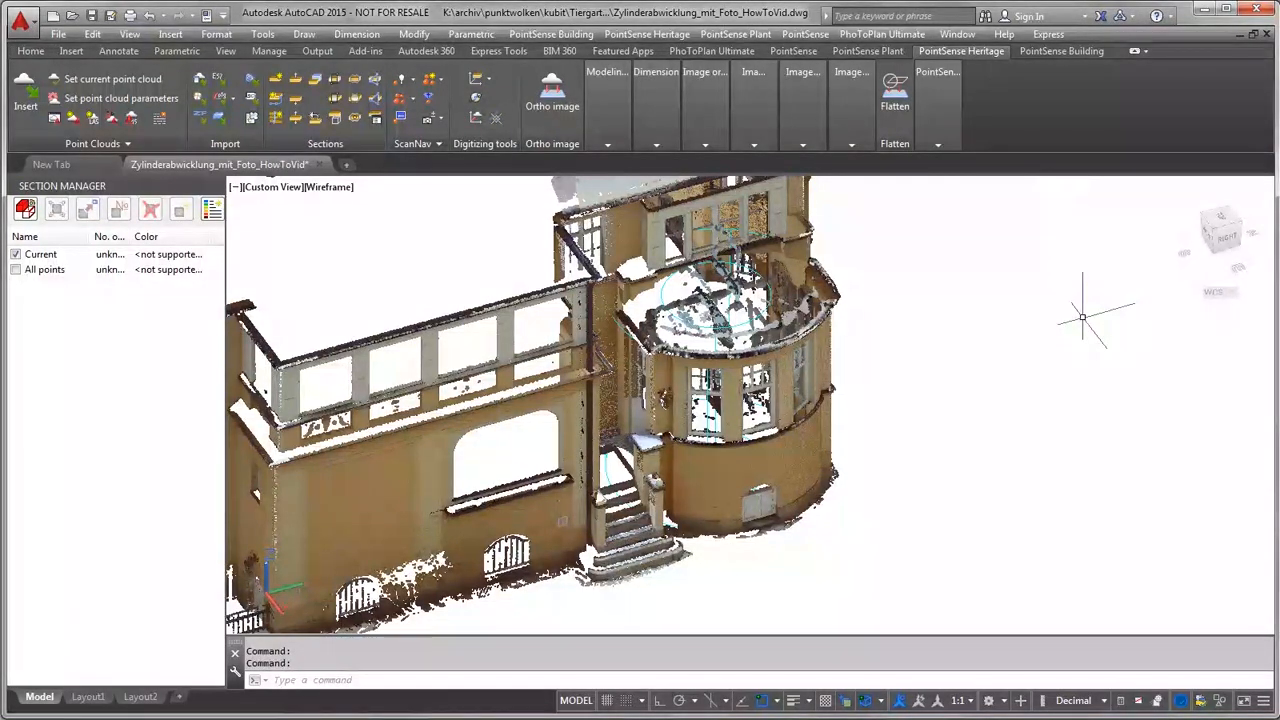
left_click(725, 117)
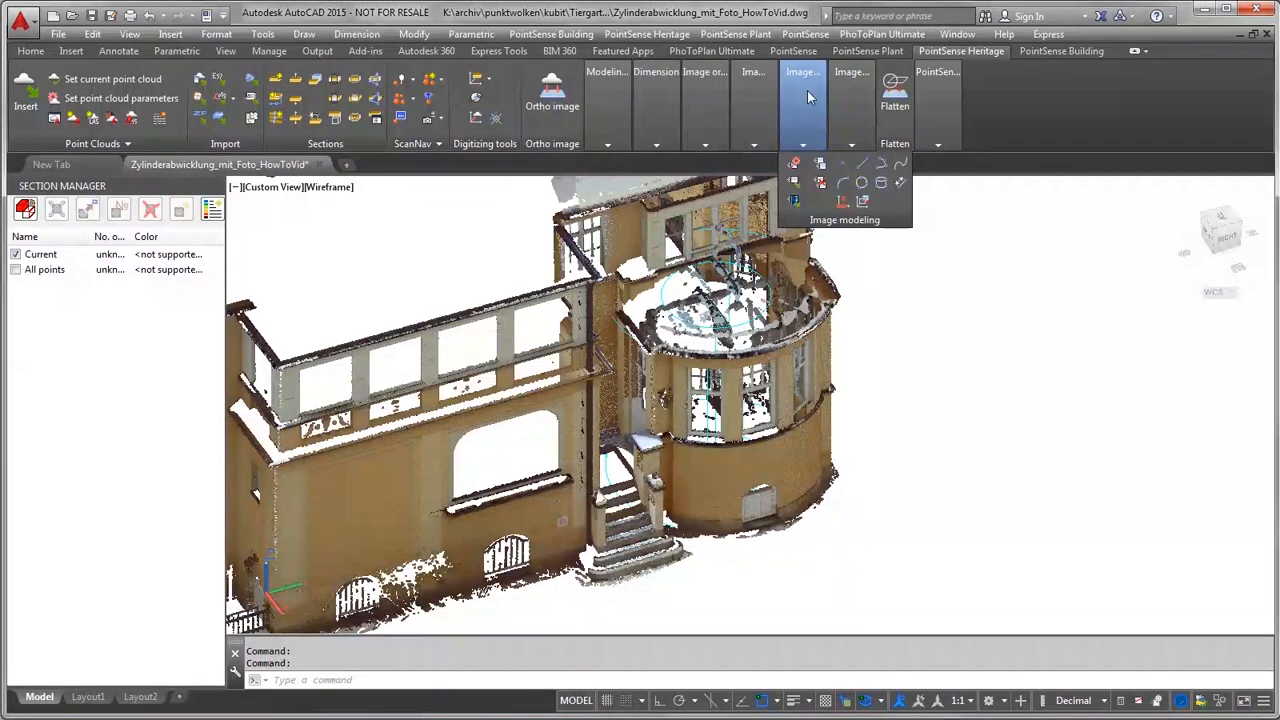
mouse_move(733, 103)
mouse_move(843, 110)
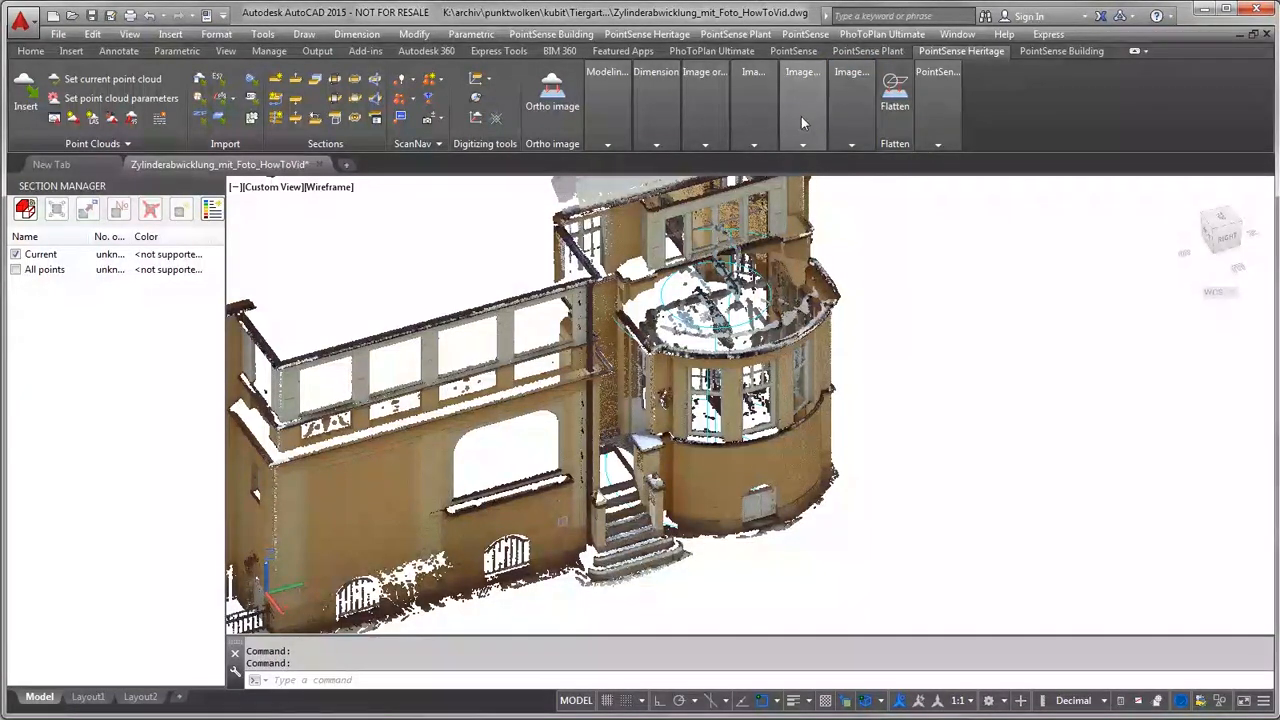
mouse_move(799, 116)
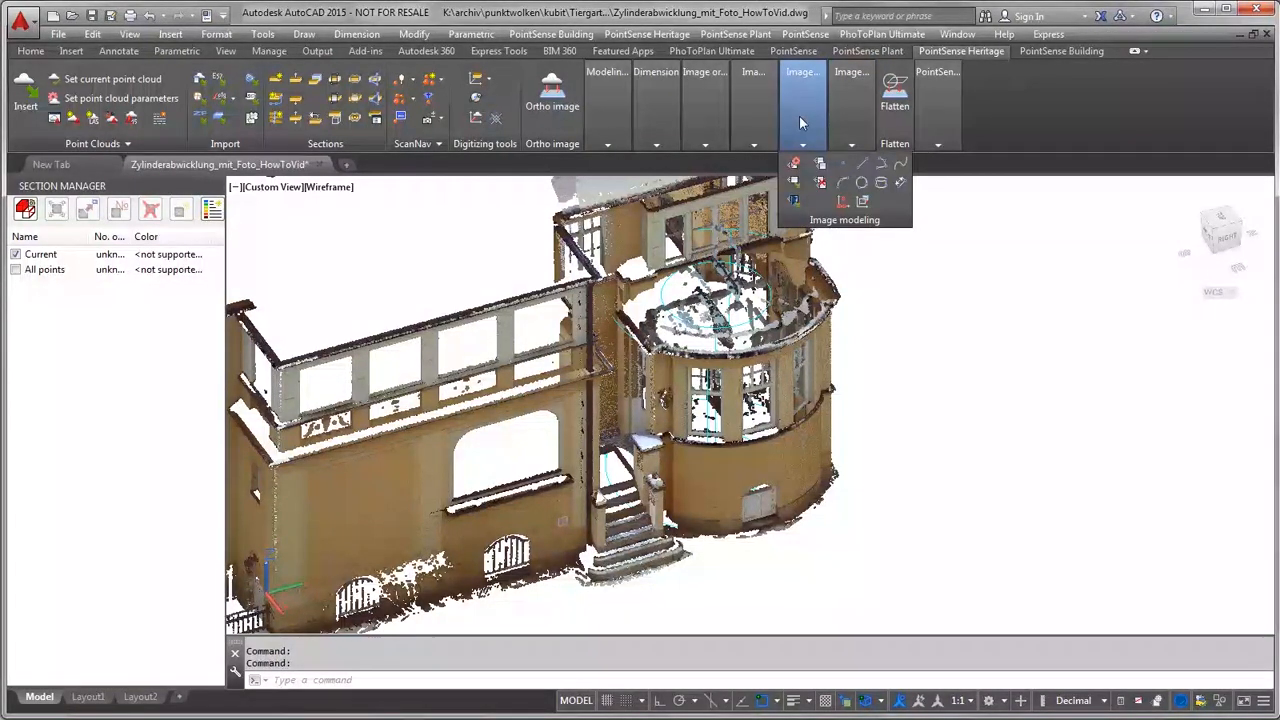
left_click(796, 182)
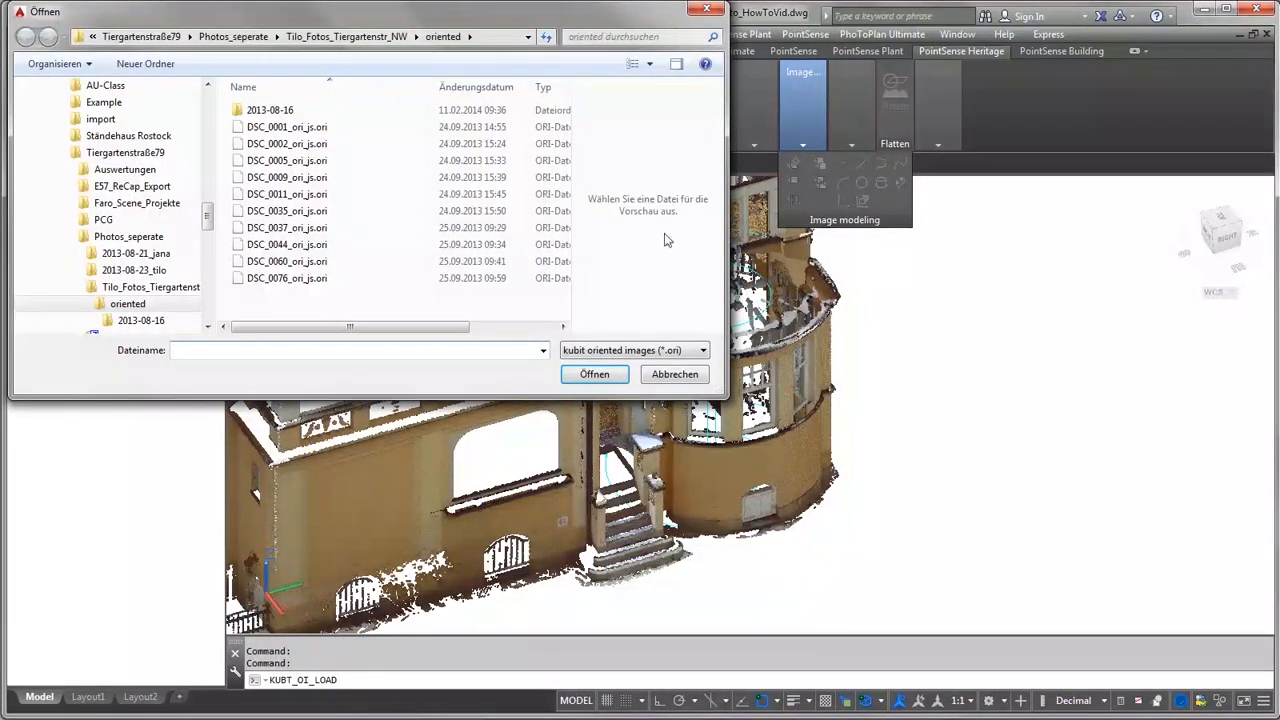
left_click(290, 264)
left_click(291, 279, "ctrl")
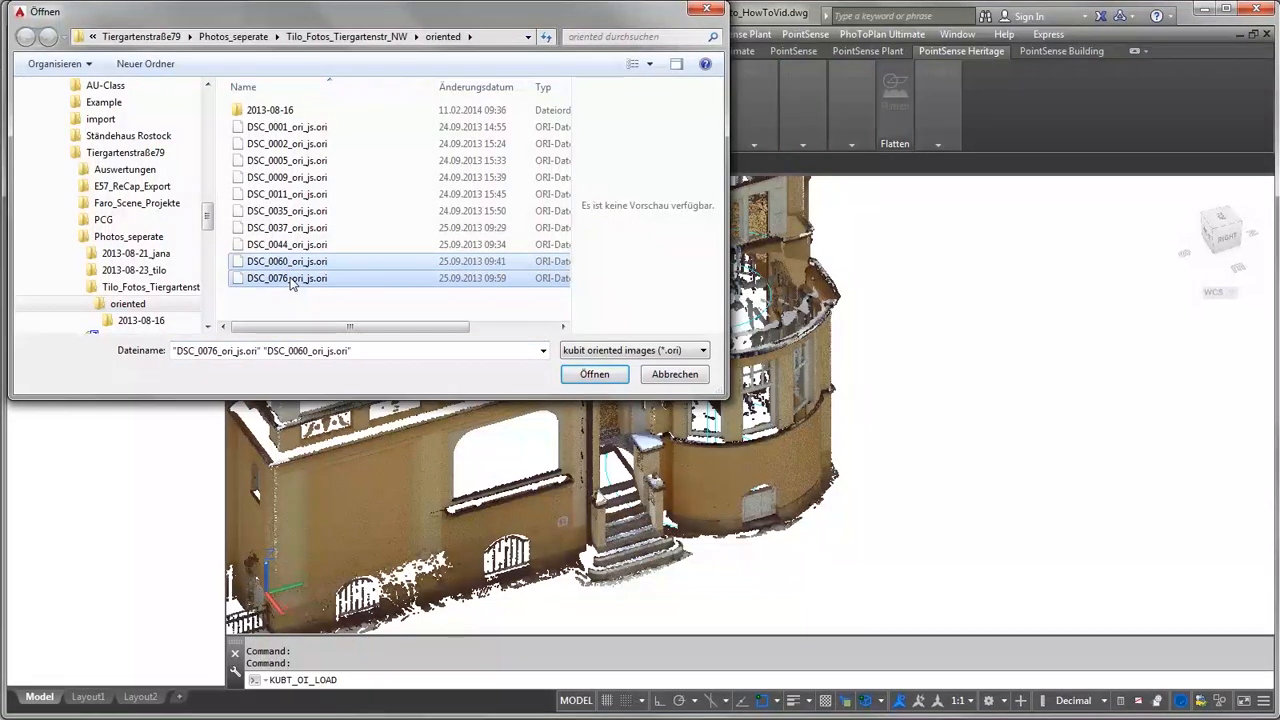
left_click(597, 376)
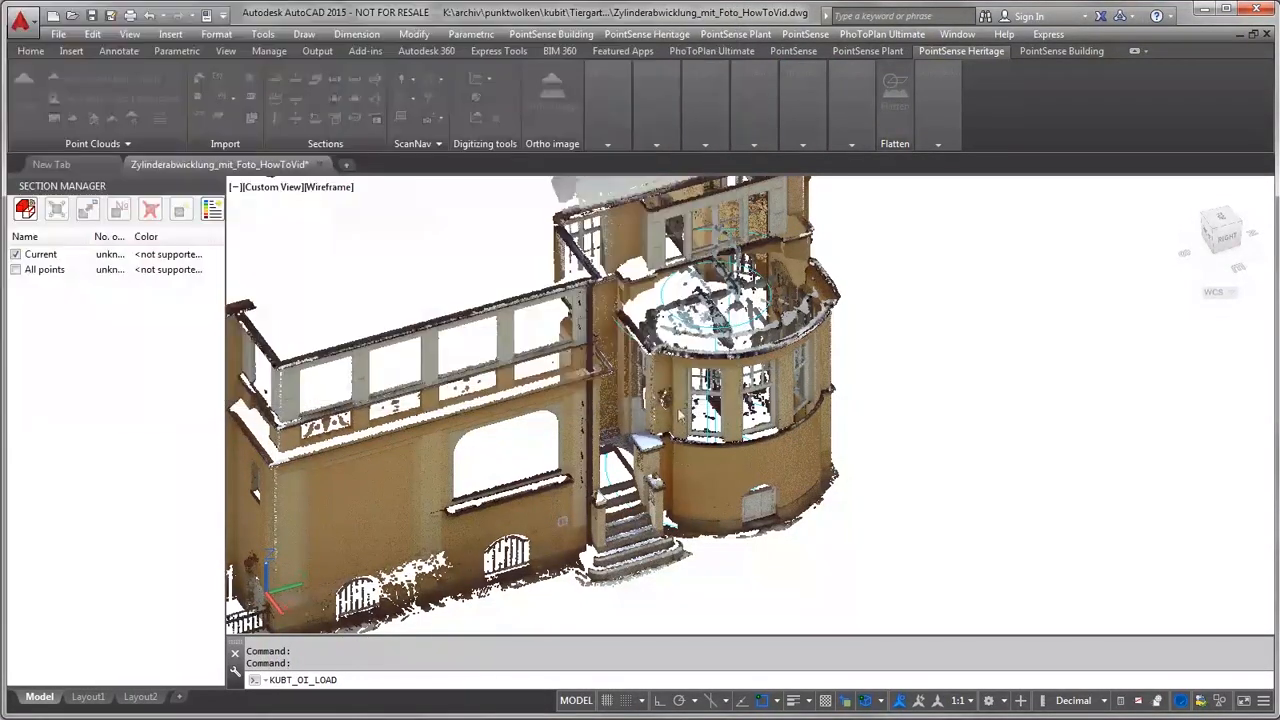
left_click(970, 557)
left_click(971, 523)
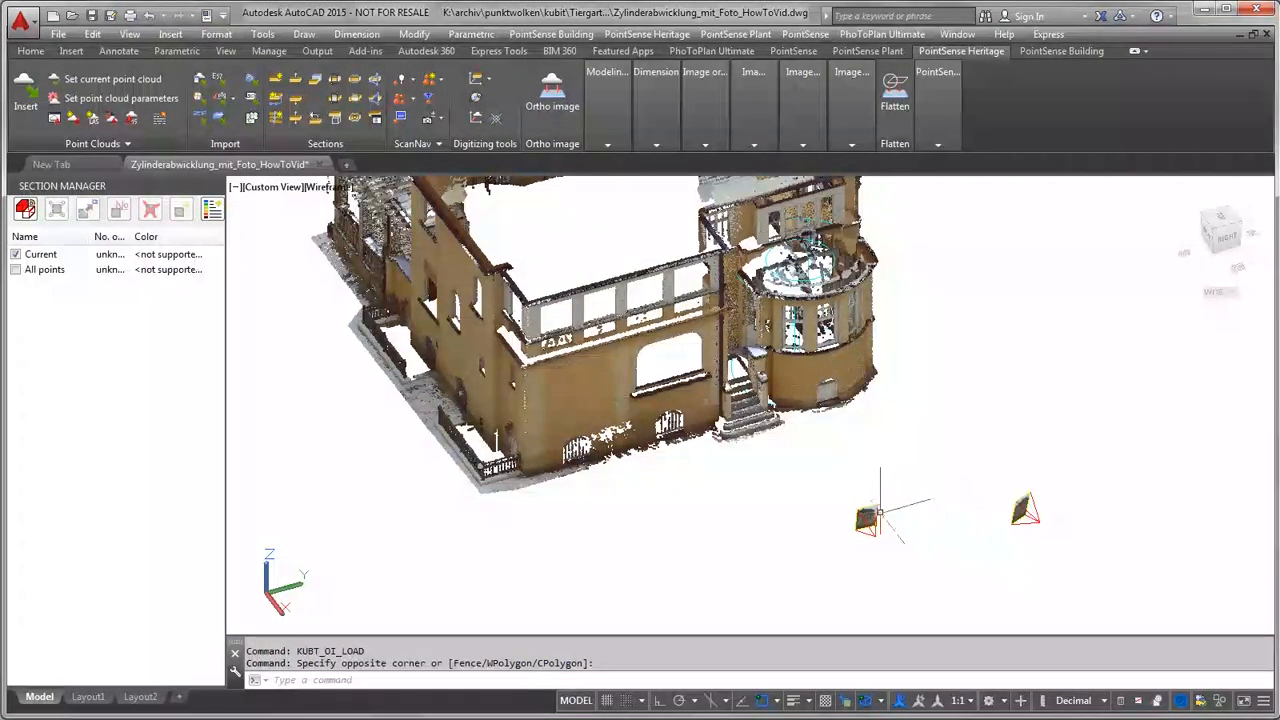
Step: Examine the two oriented photos in front of the building and how each one shows the curved bay
scroll(898, 517, "up", 2)
scroll(884, 520, "up", 2)
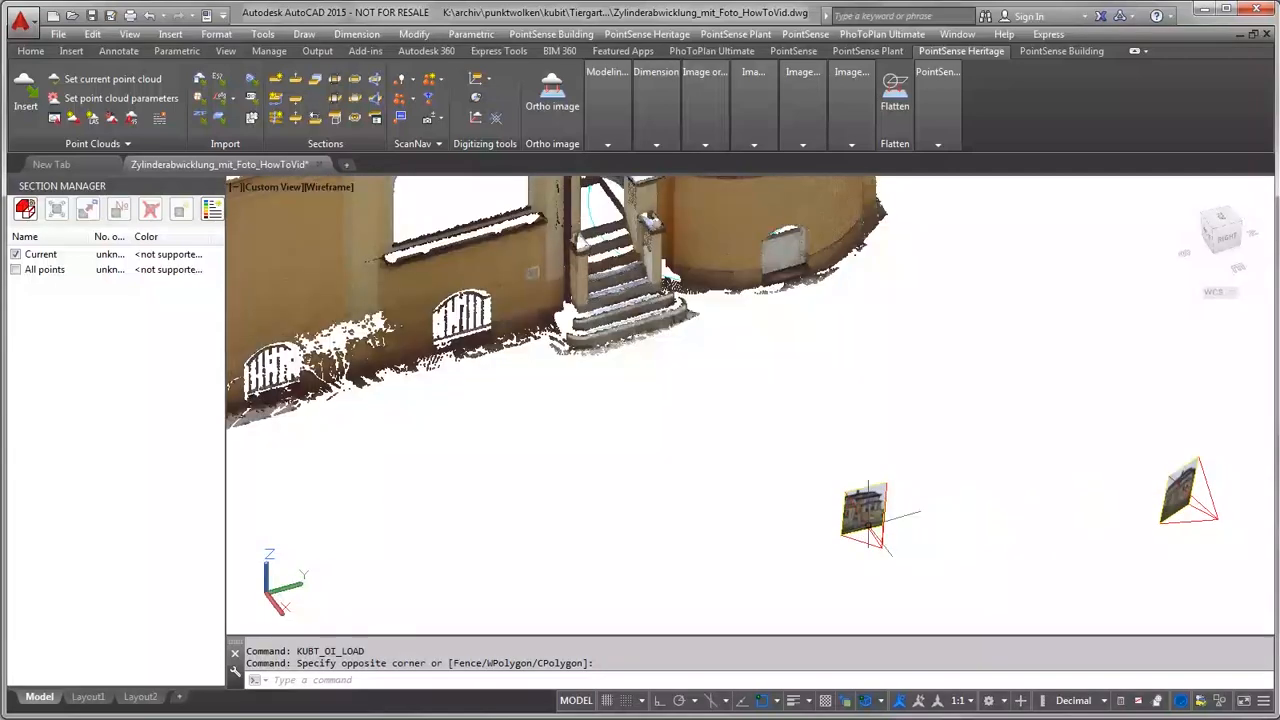
middle_click_drag(884, 520, 890, 468, "shift")
scroll(864, 507, "up", 3)
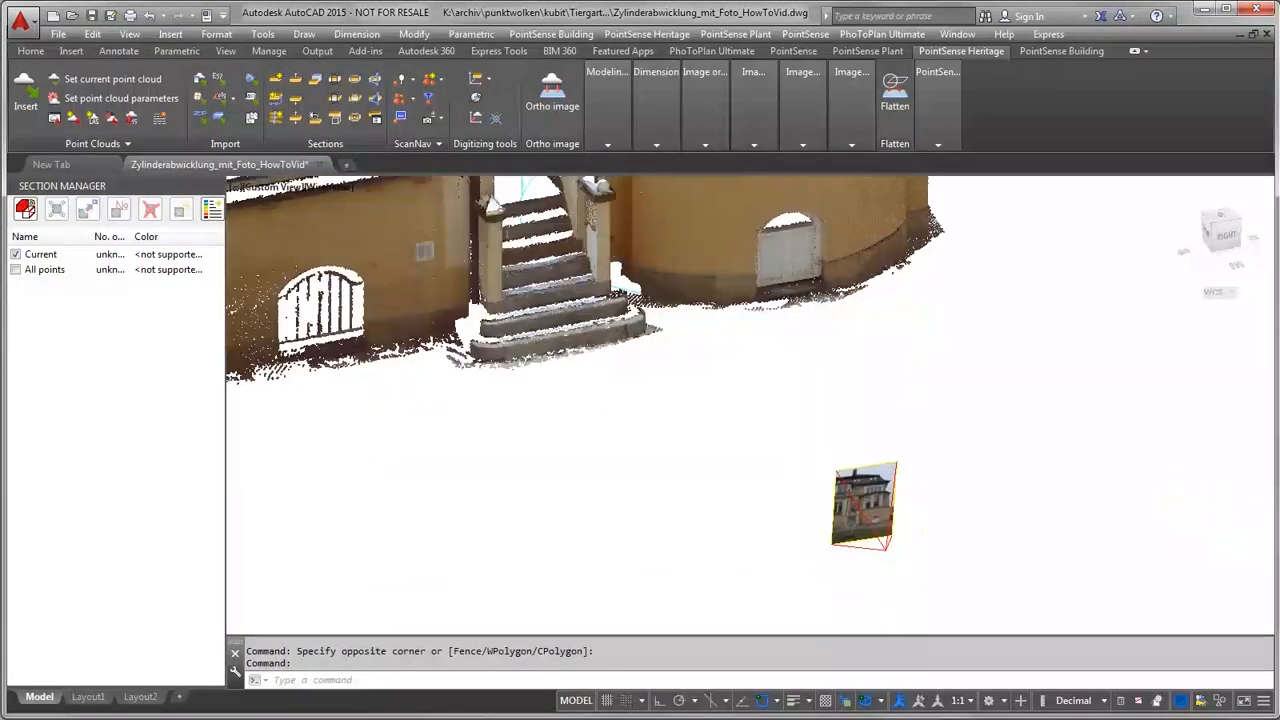
scroll(864, 507, "down", 3)
scroll(864, 507, "down", 2)
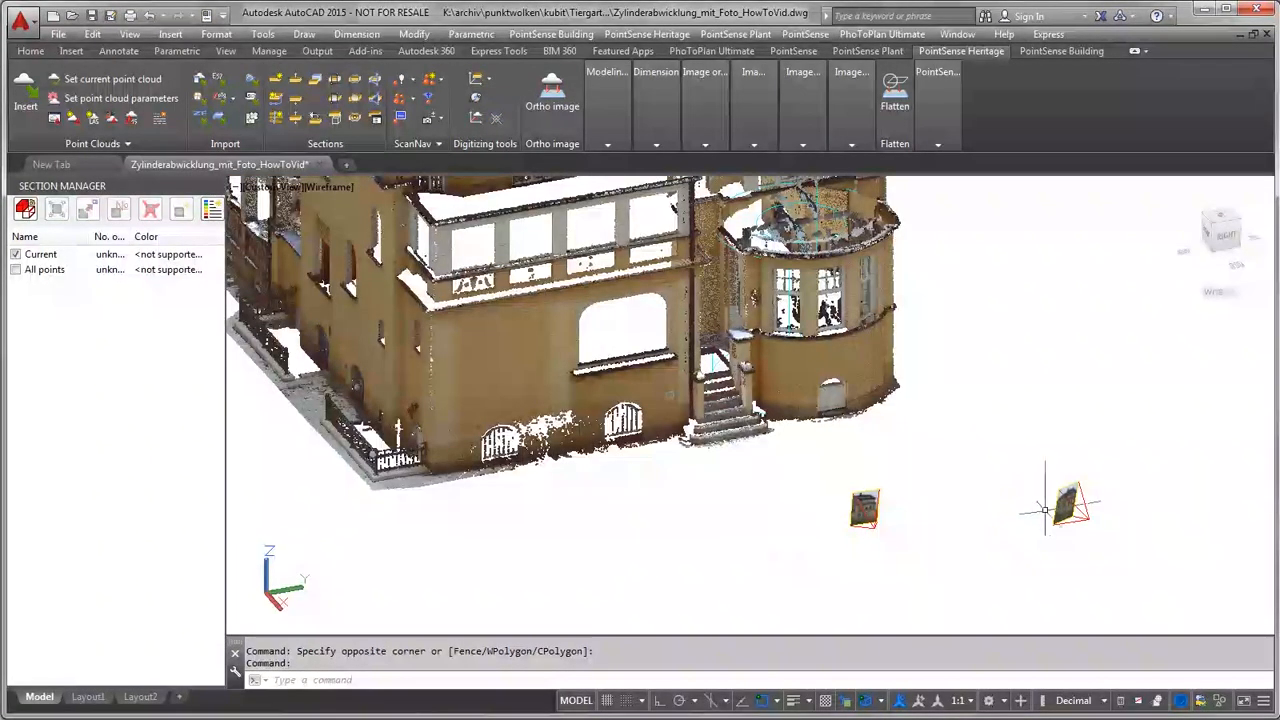
scroll(1066, 510, "up", 9)
scroll(1066, 510, "down", 8)
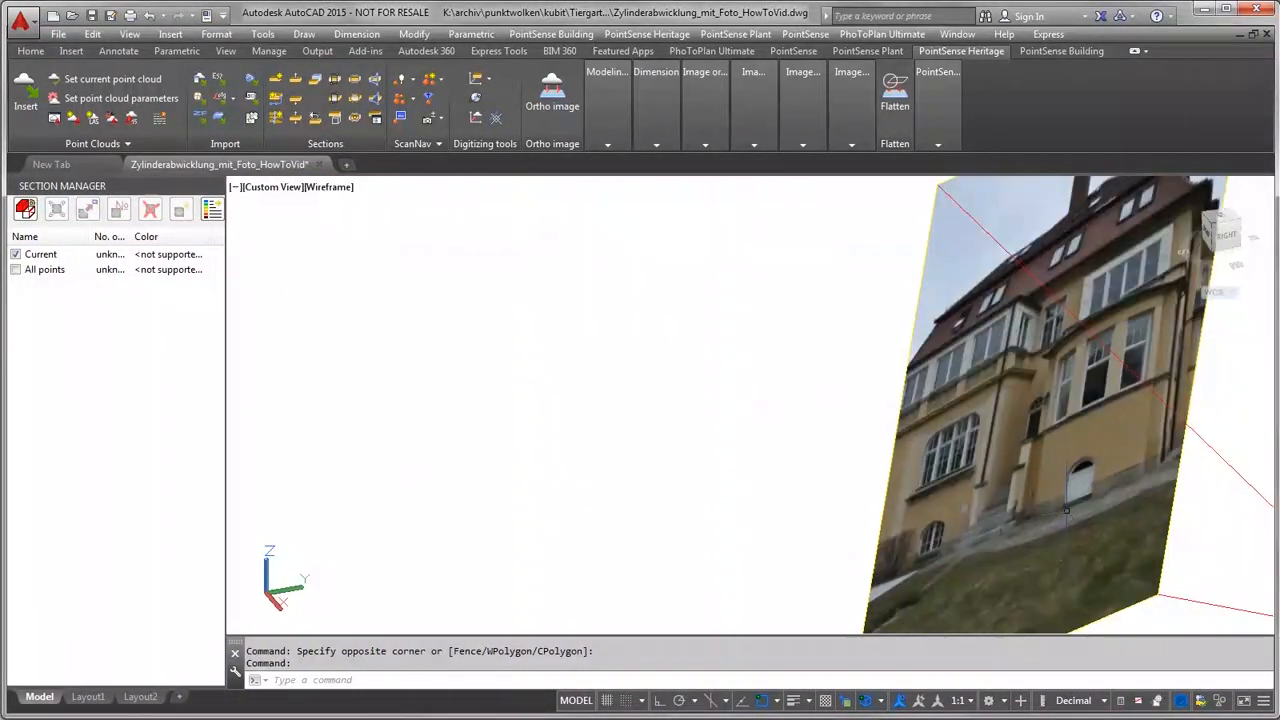
scroll(588, 506, "up", 8)
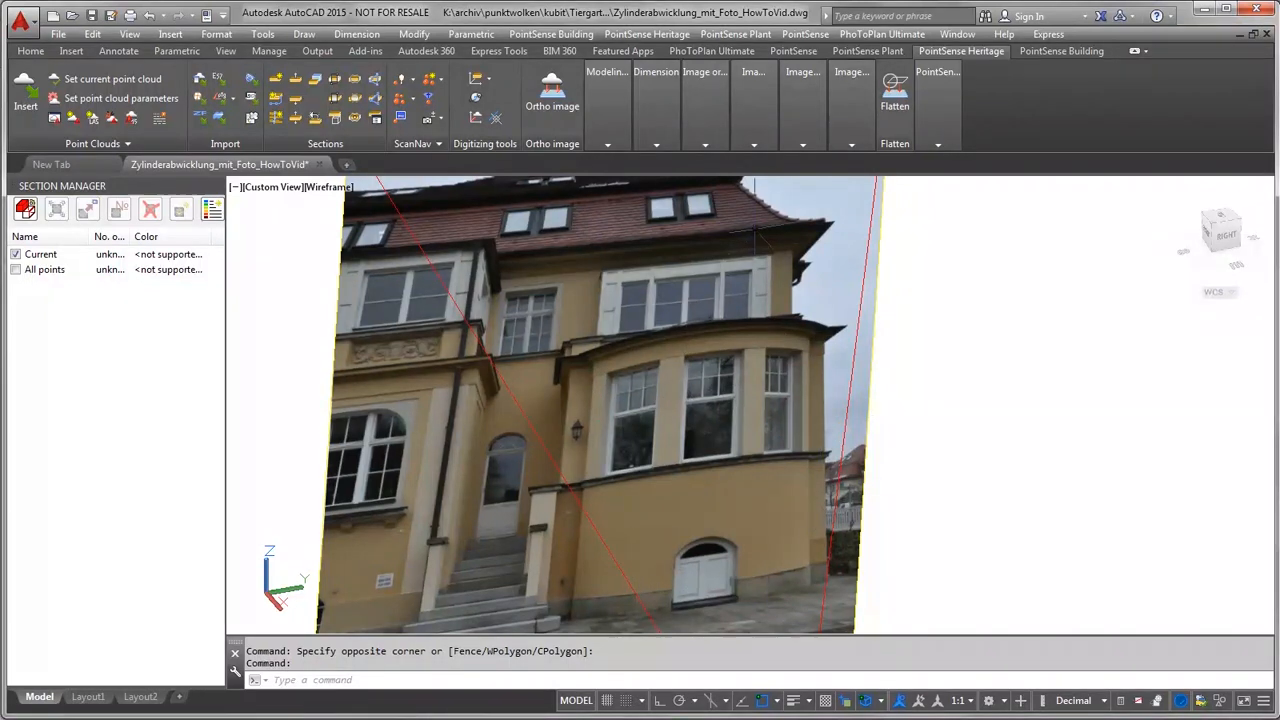
Step: Start Clip image on the oriented photo showing the curved bay and hide the Current point cloud section around it
mouse_move(843, 138)
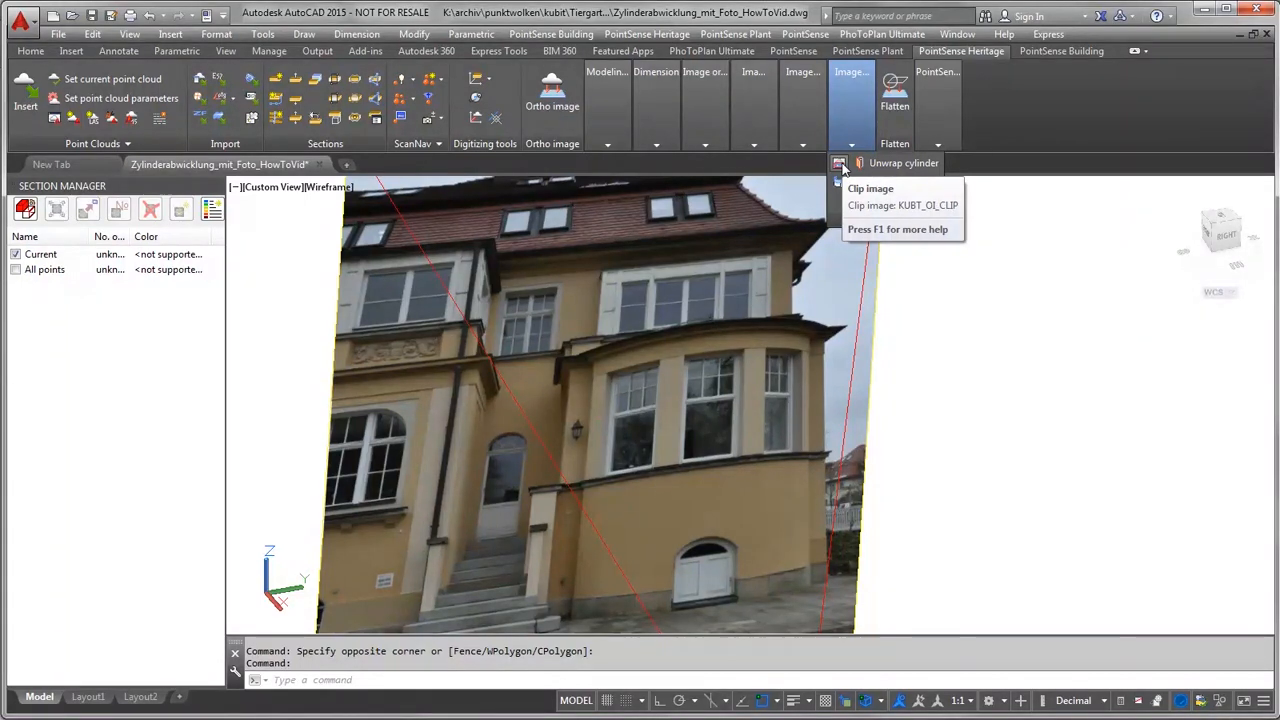
left_click(840, 165)
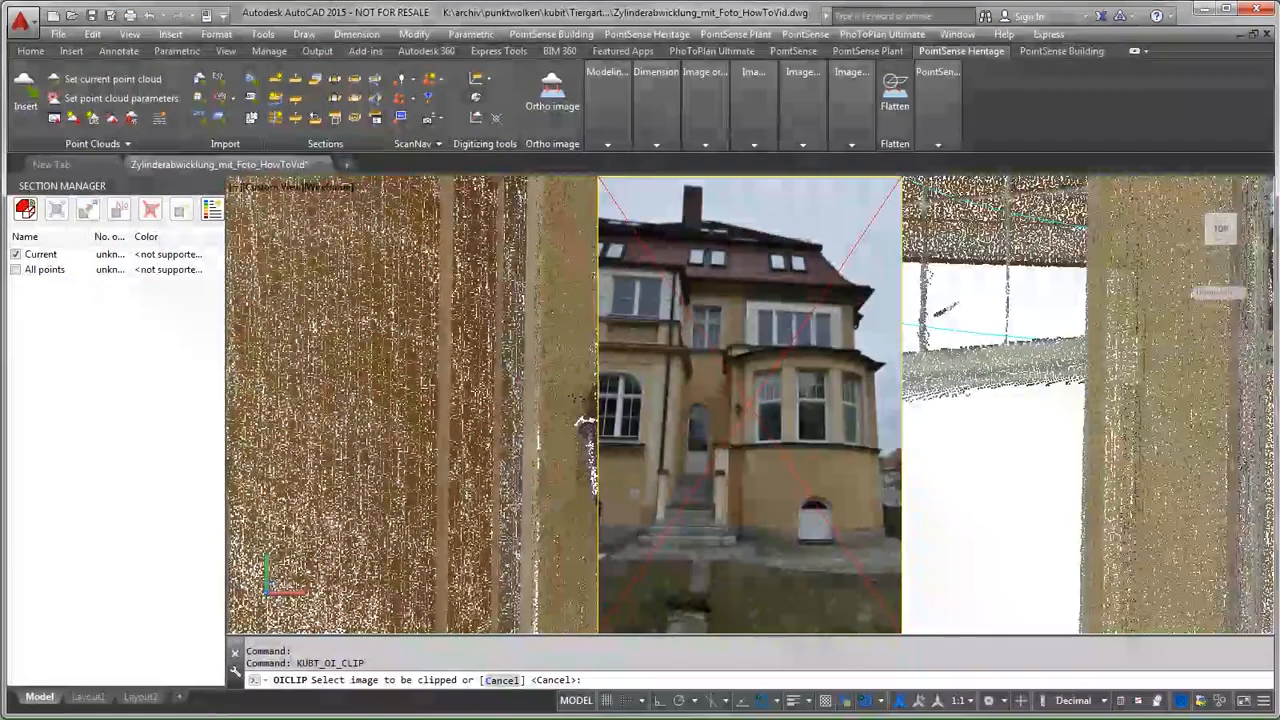
left_click(592, 428)
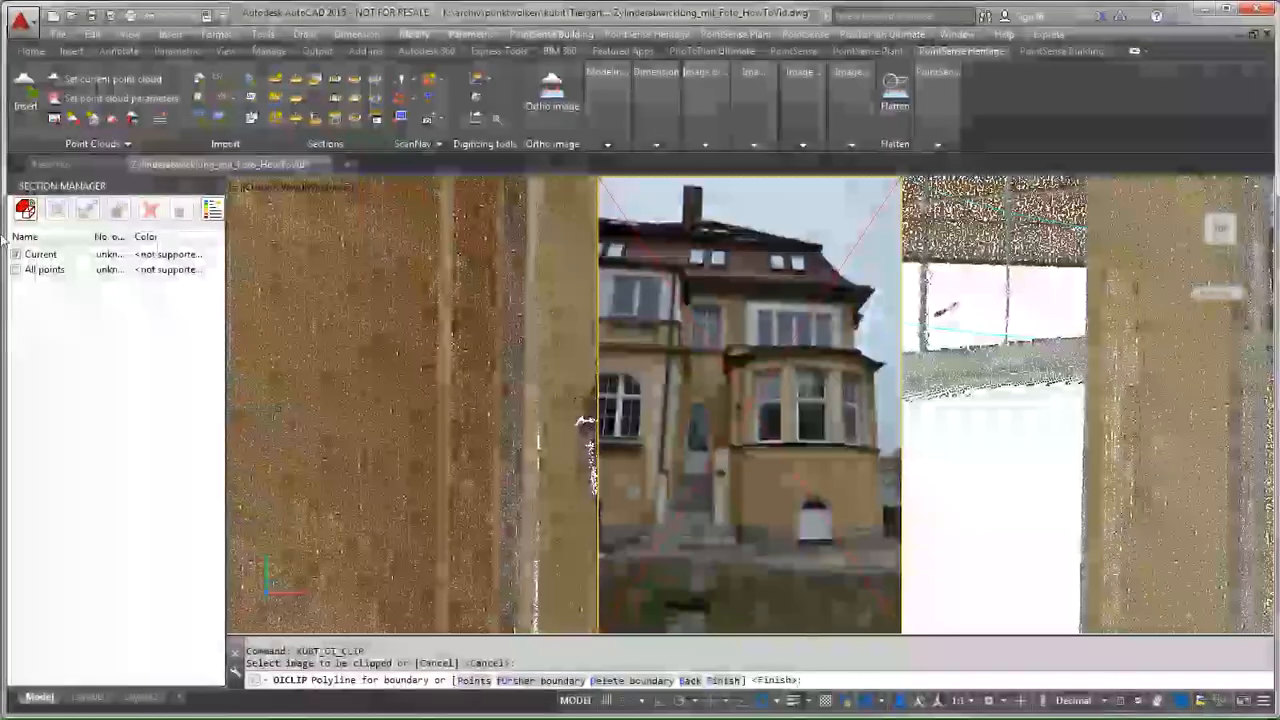
left_click(16, 255)
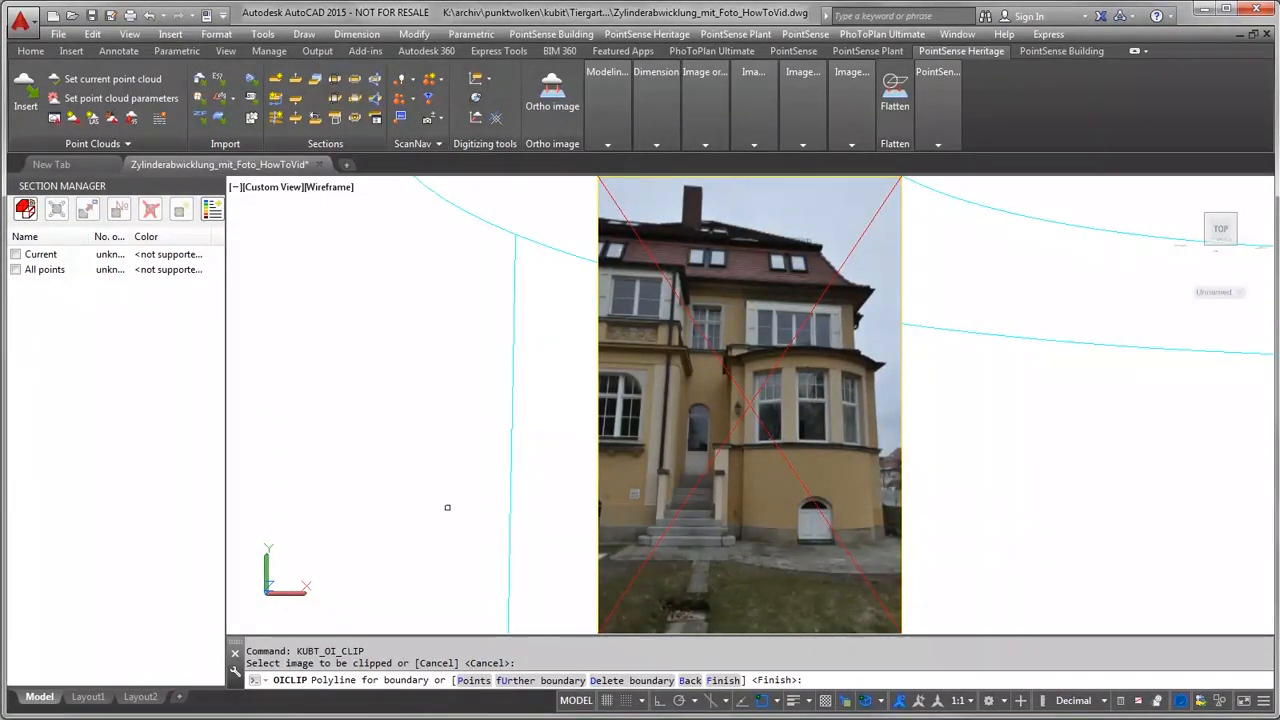
Step: Clip the photo with a closed five-point boundary around the curved bay, from the wall base up to the cornice
left_click(474, 680)
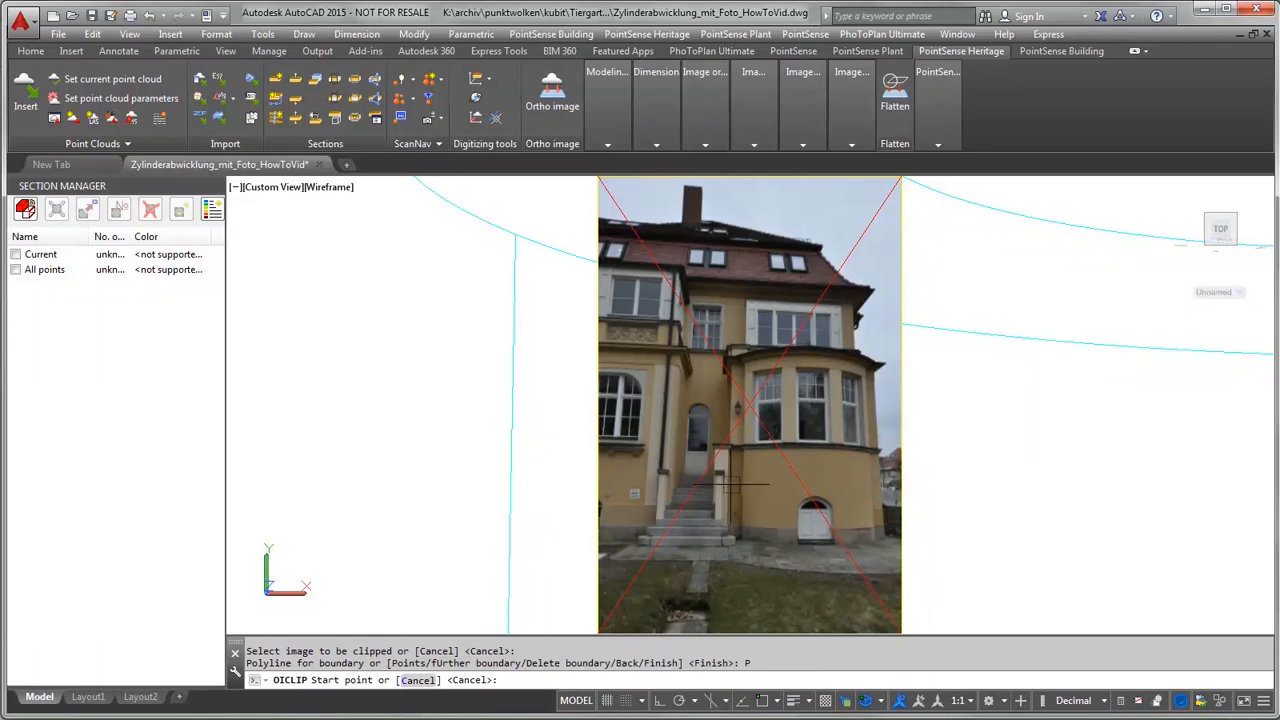
left_click(737, 545)
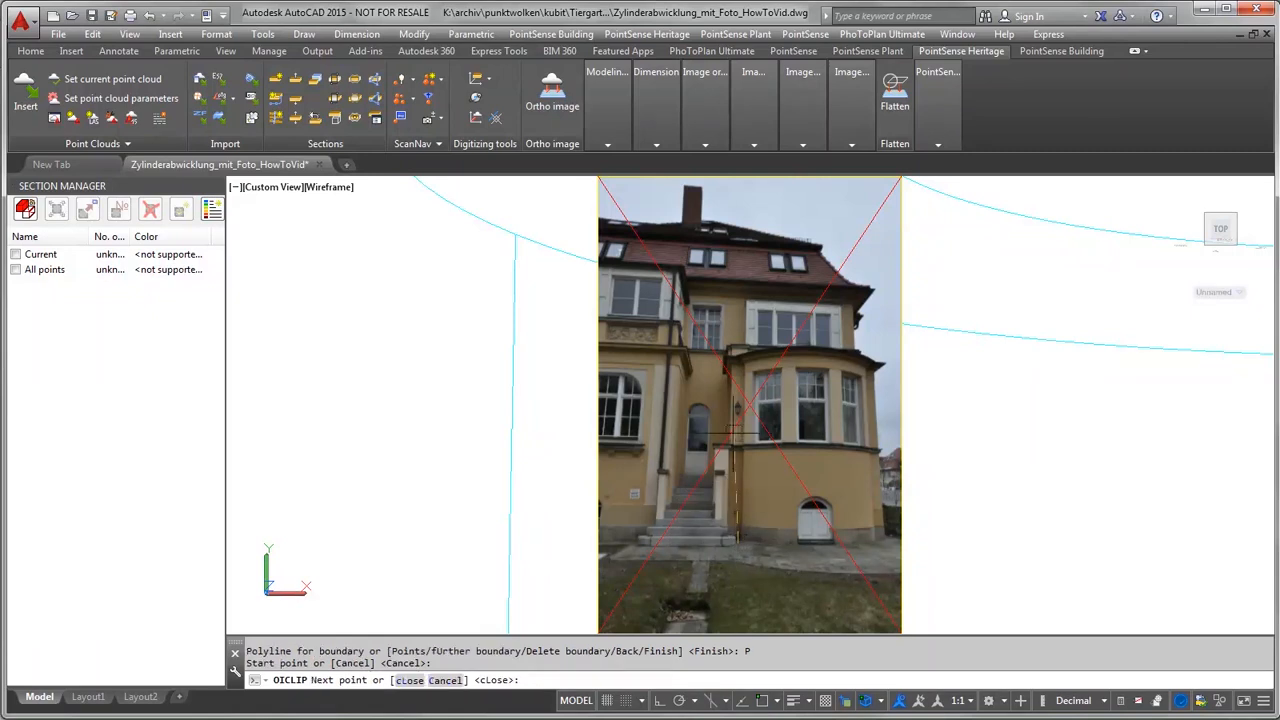
left_click(740, 352)
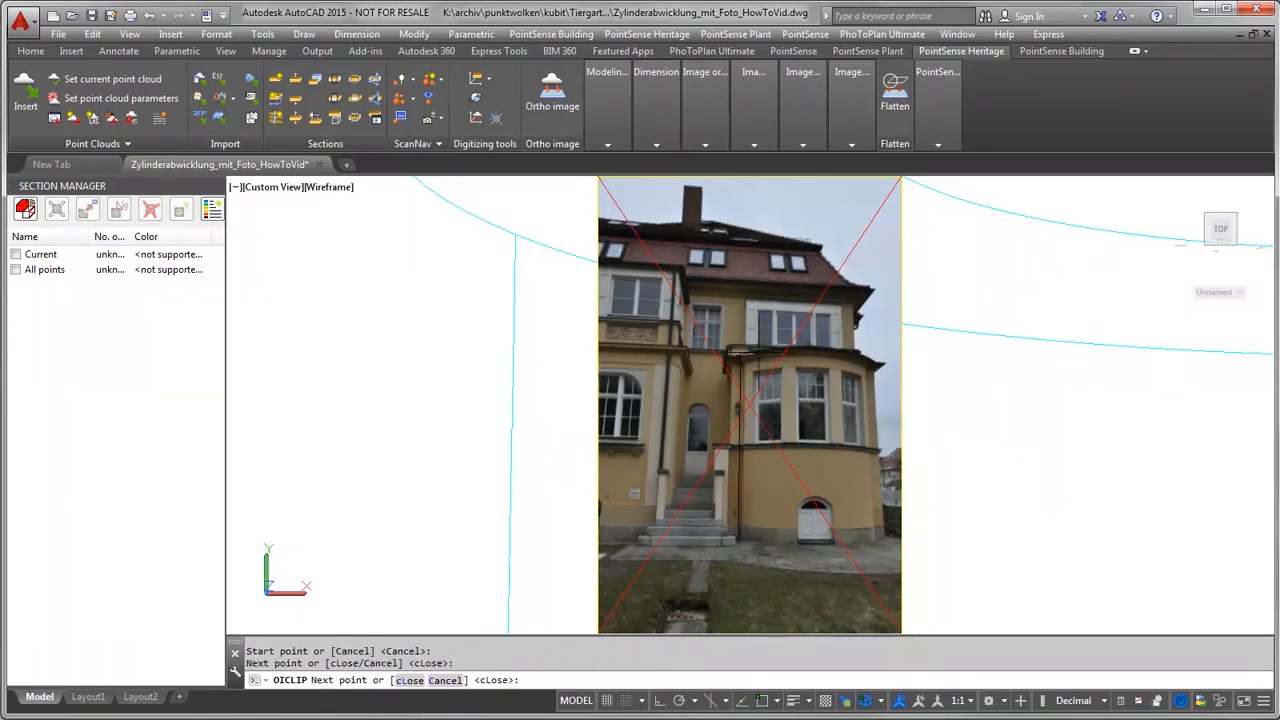
left_click(828, 350)
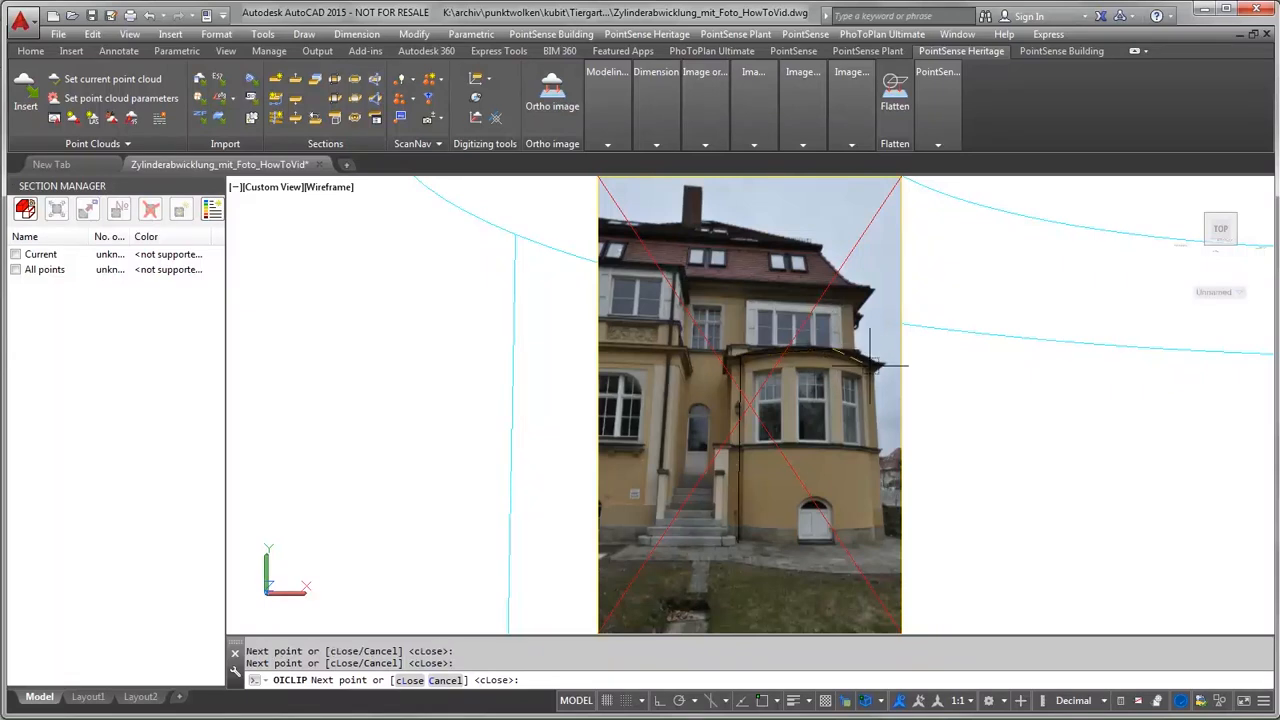
left_click(870, 364)
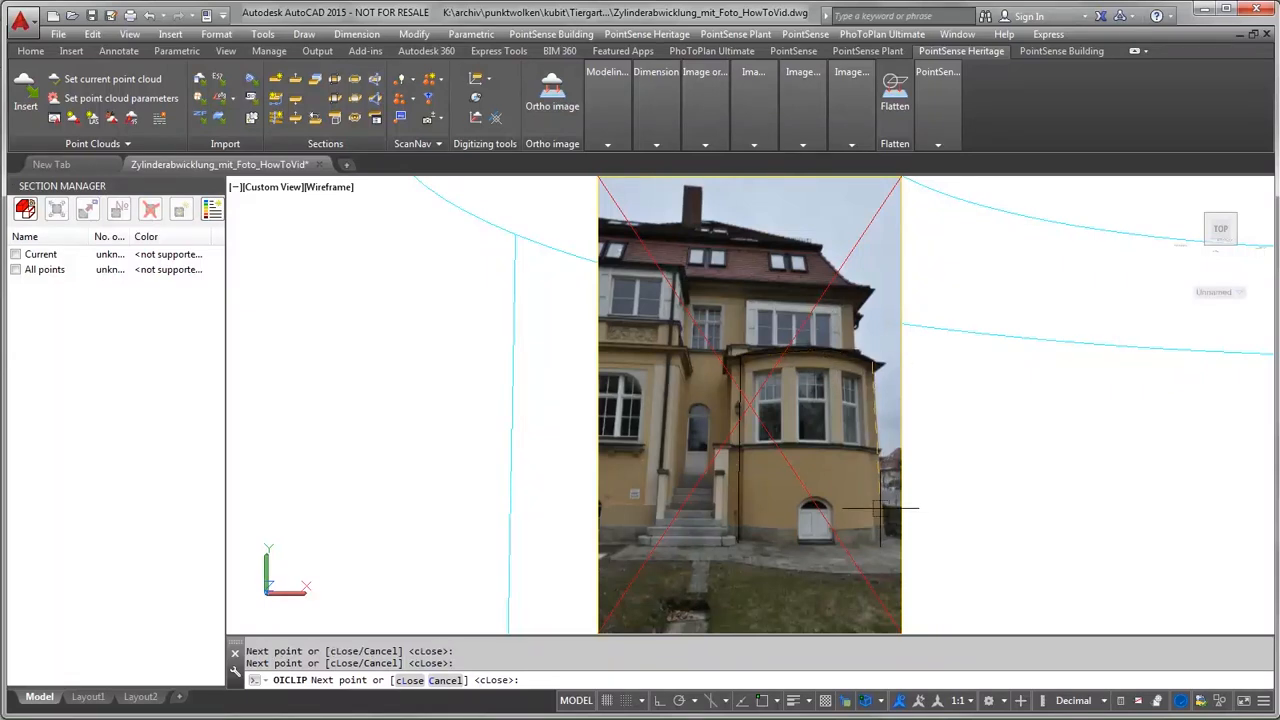
left_click(883, 547)
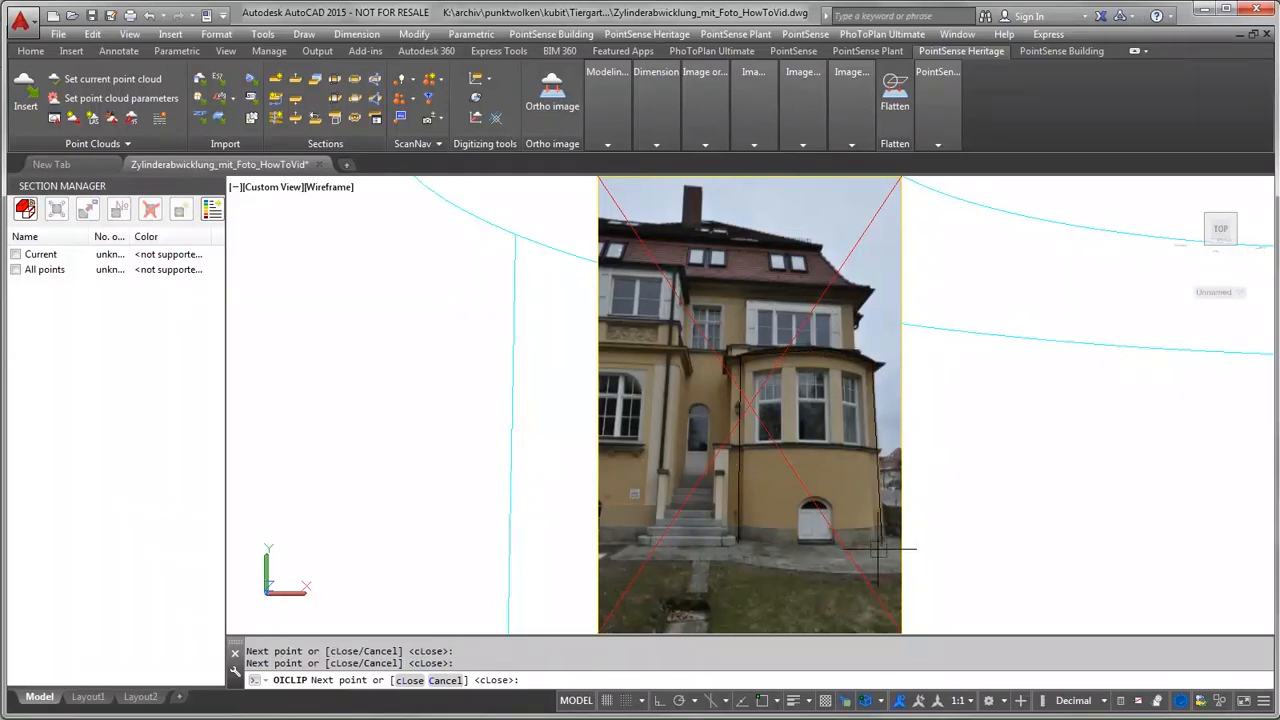
right_click(802, 557)
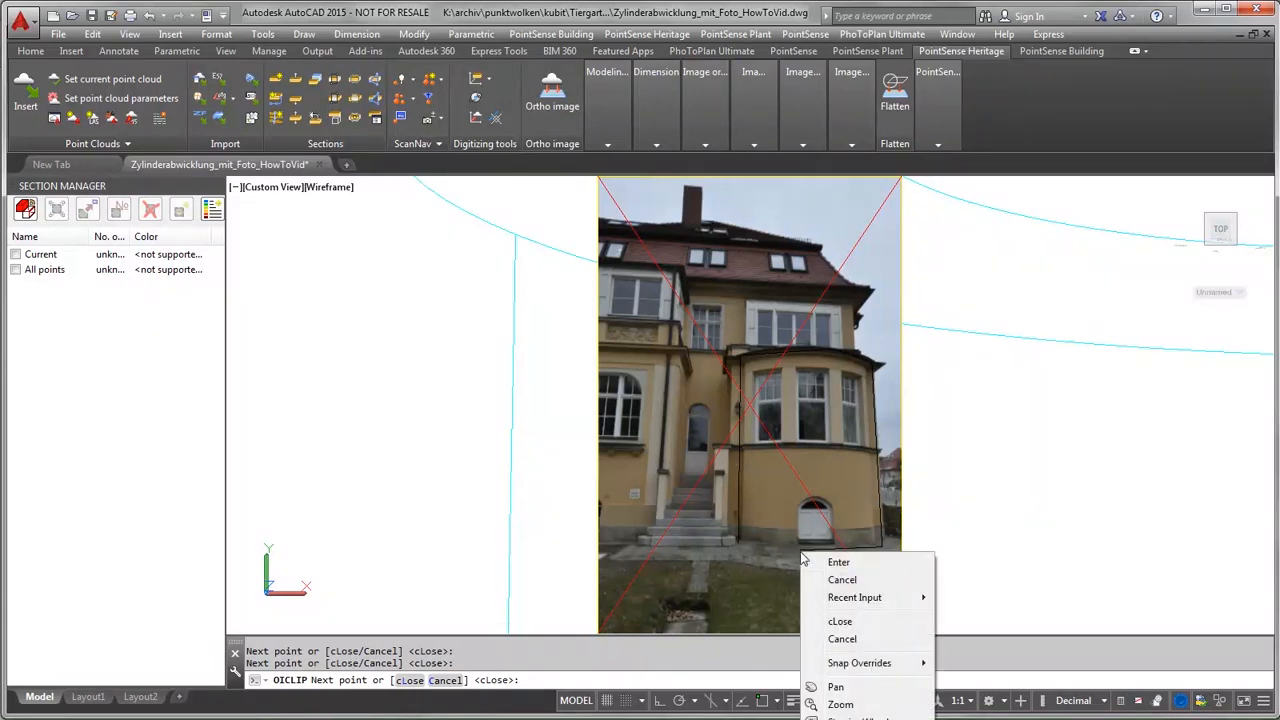
left_click(838, 621)
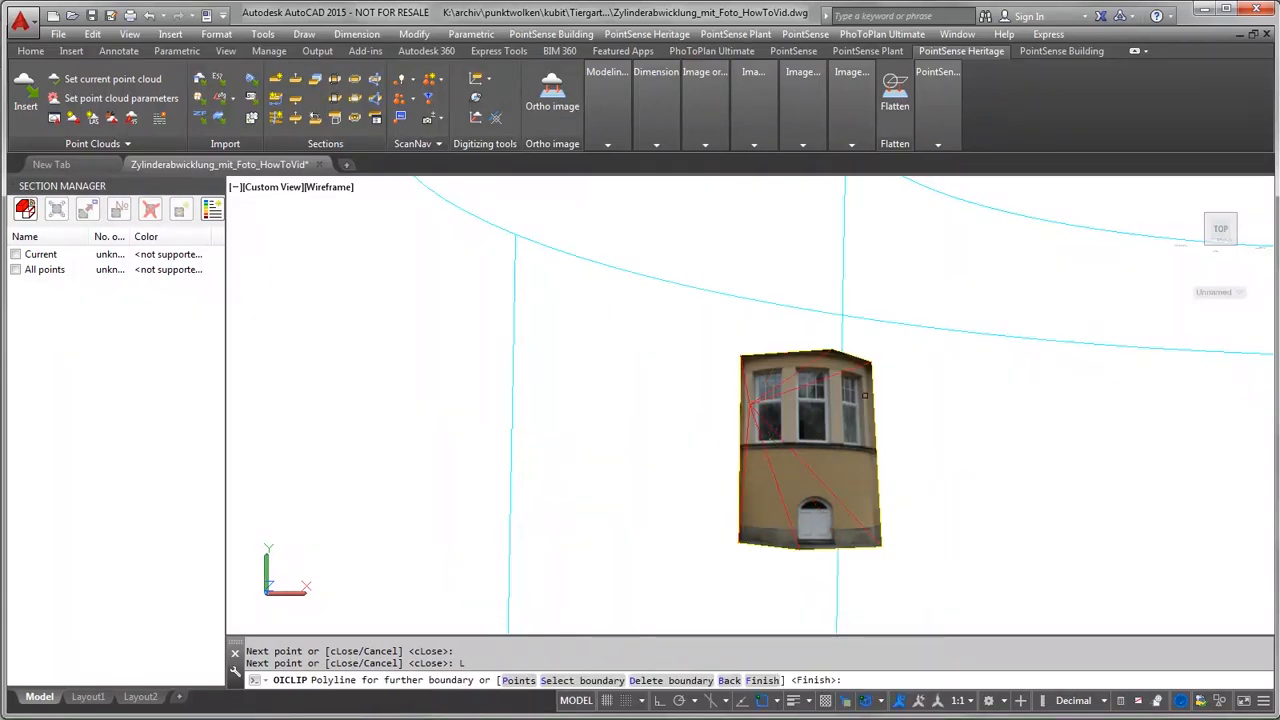
key("Return")
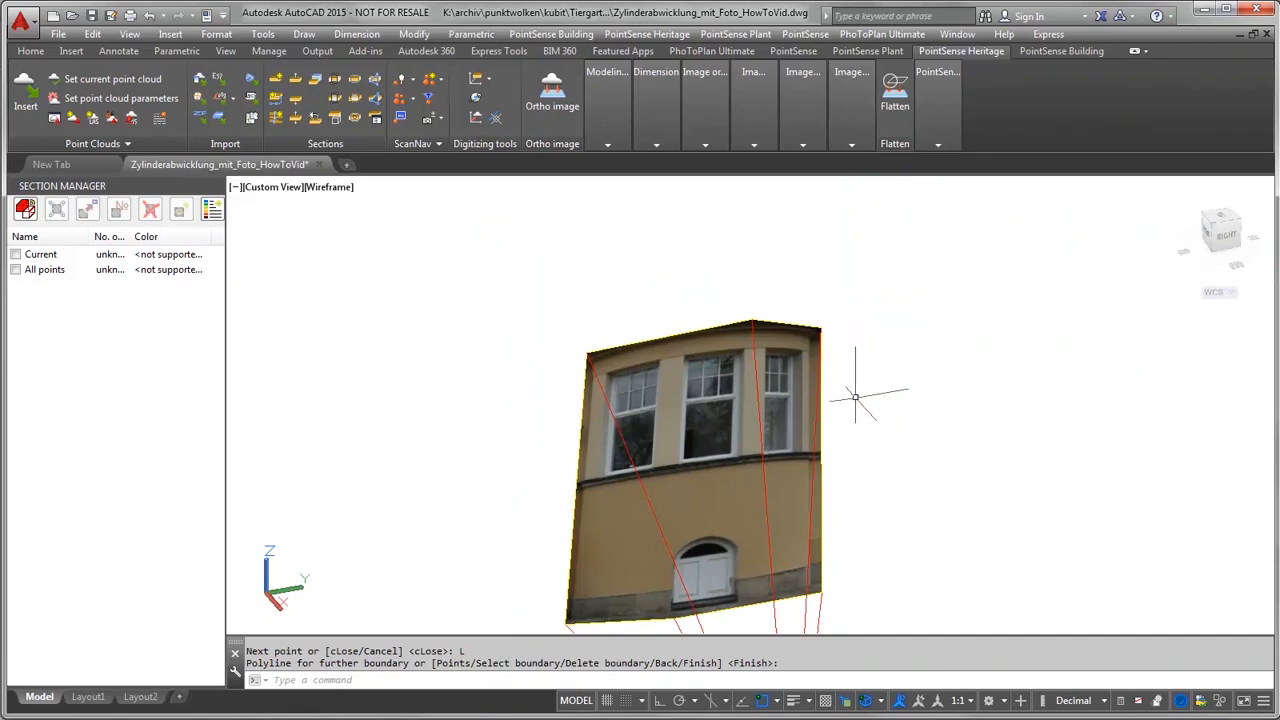
Step: Clip the second oriented photo with a closed boundary around the curved bay, from the wall base up to the cornice
scroll(1020, 400, "up", 5)
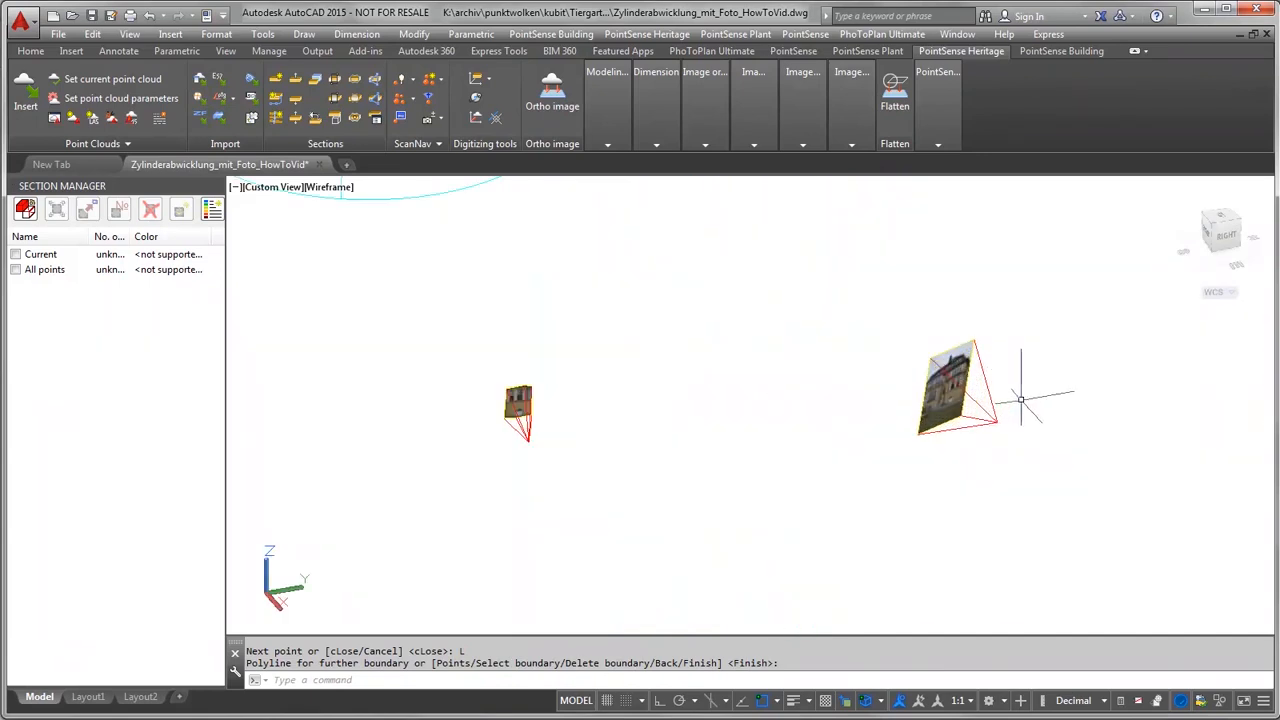
key("Return")
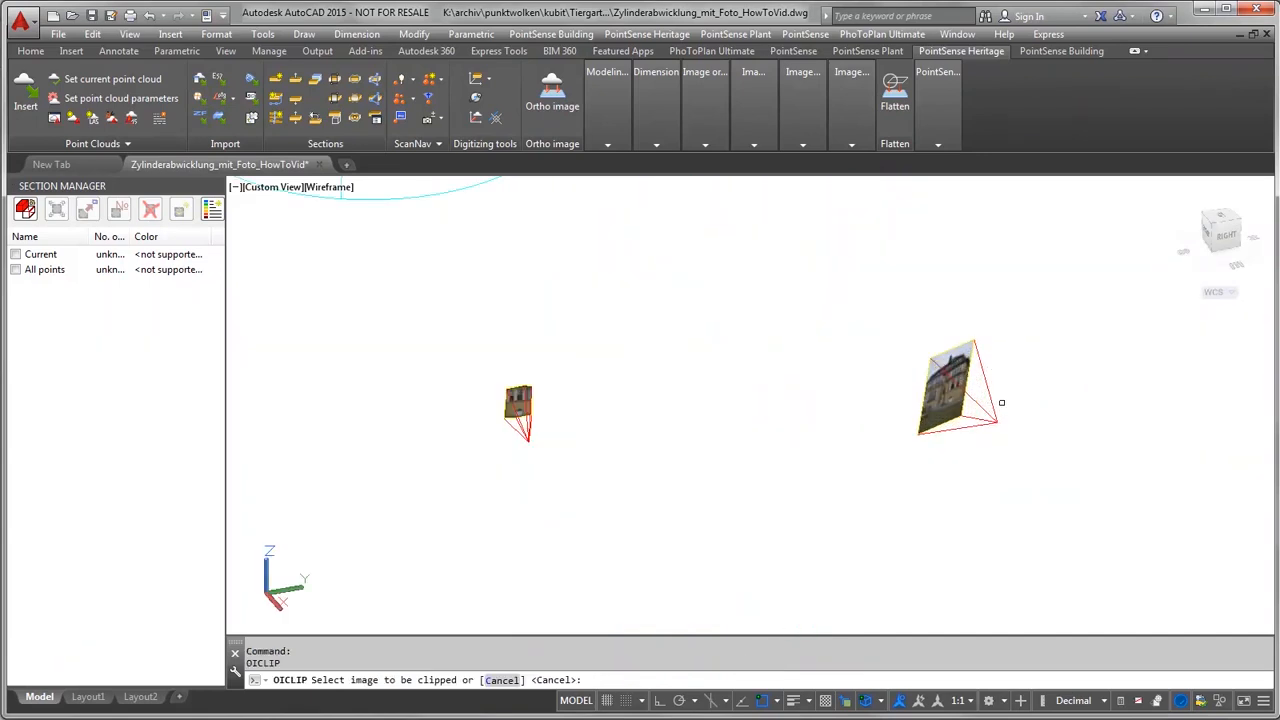
left_click(955, 390)
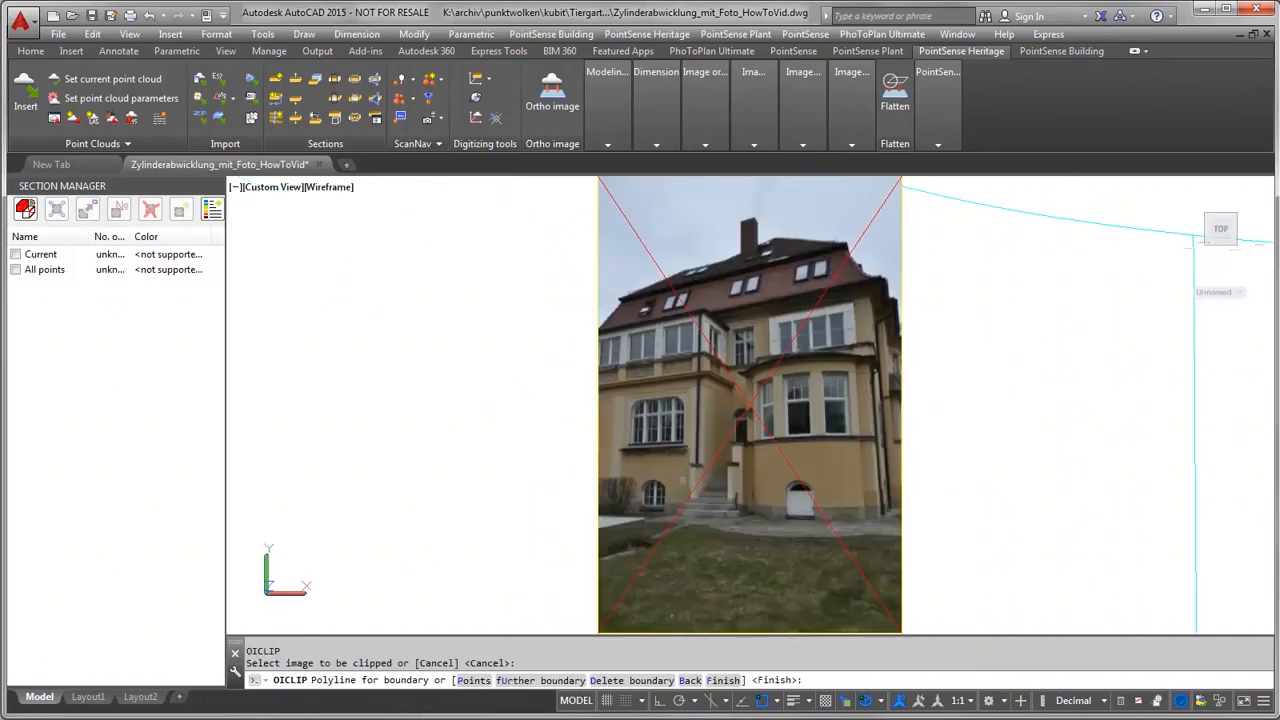
key("Return")
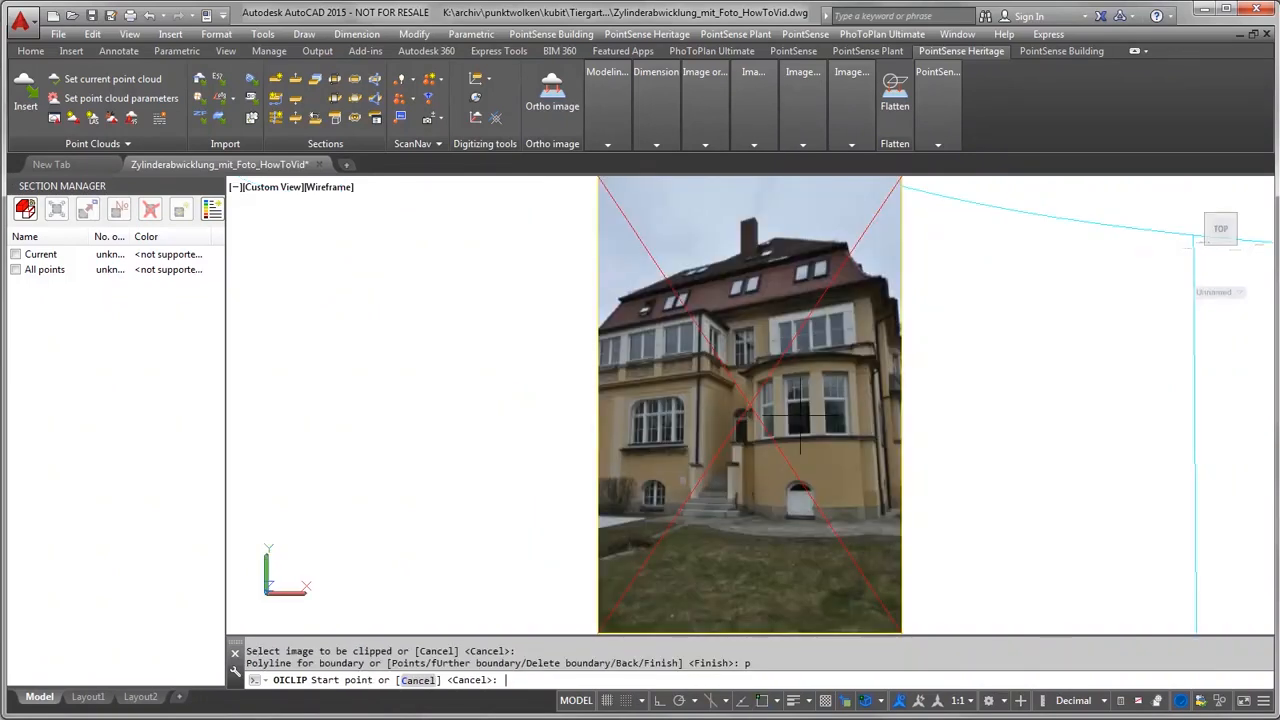
scroll(713, 446, "up", 3)
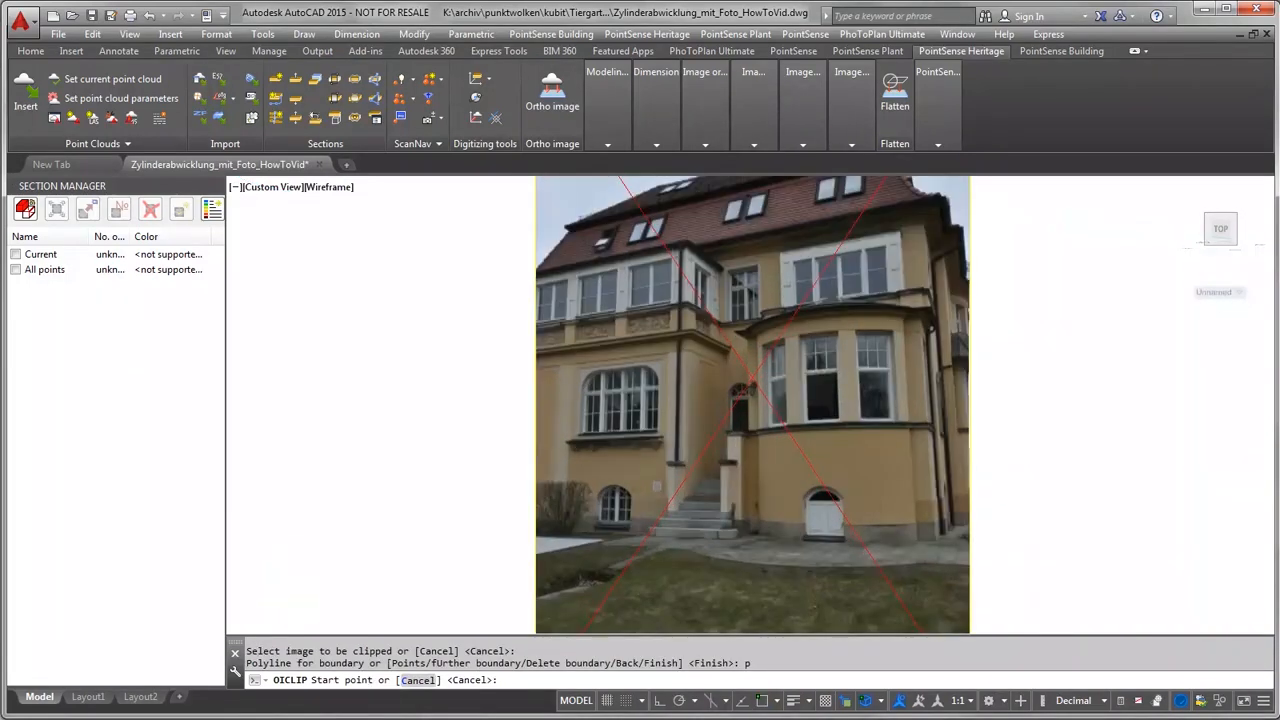
left_click(758, 575)
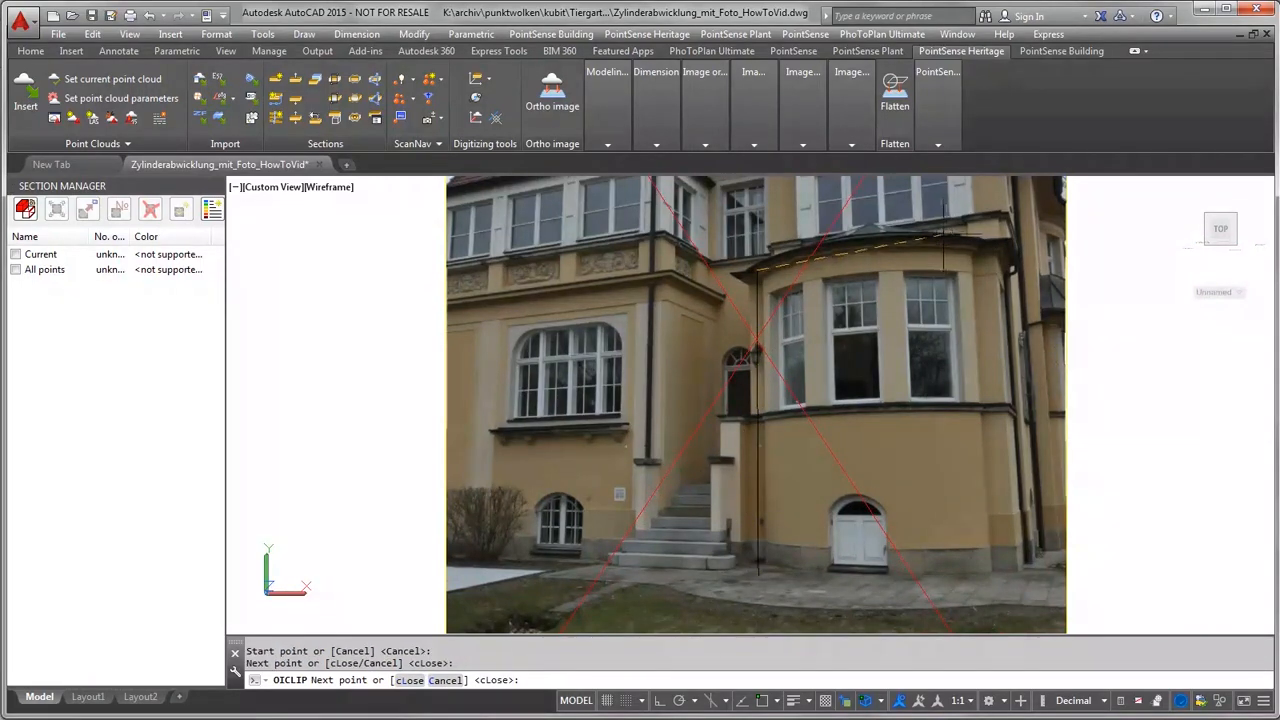
left_click(758, 266)
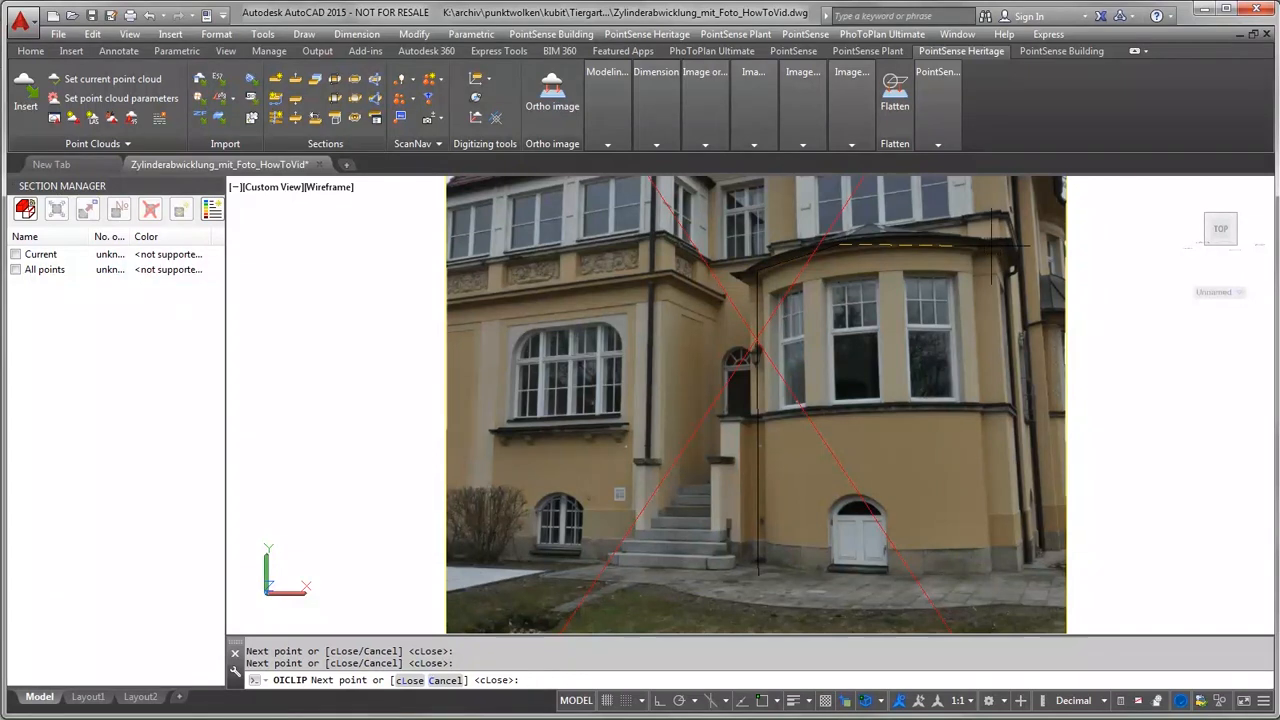
left_click(1001, 578)
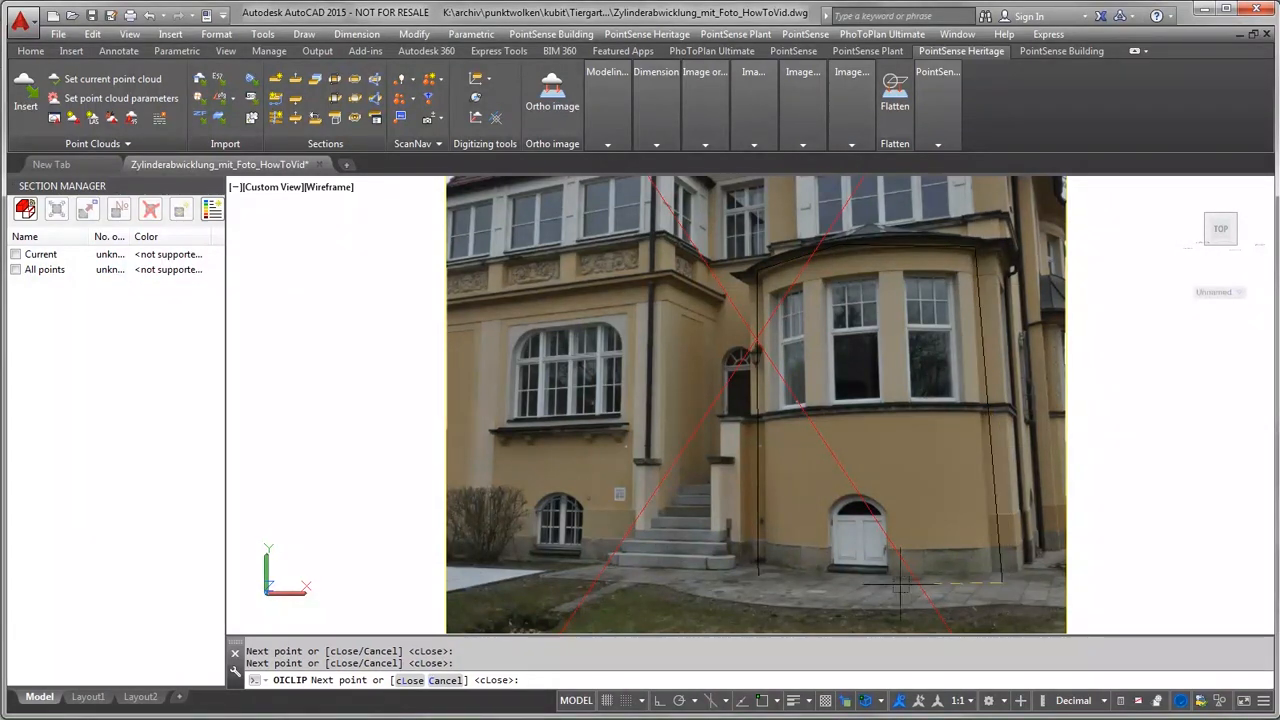
right_click(824, 588)
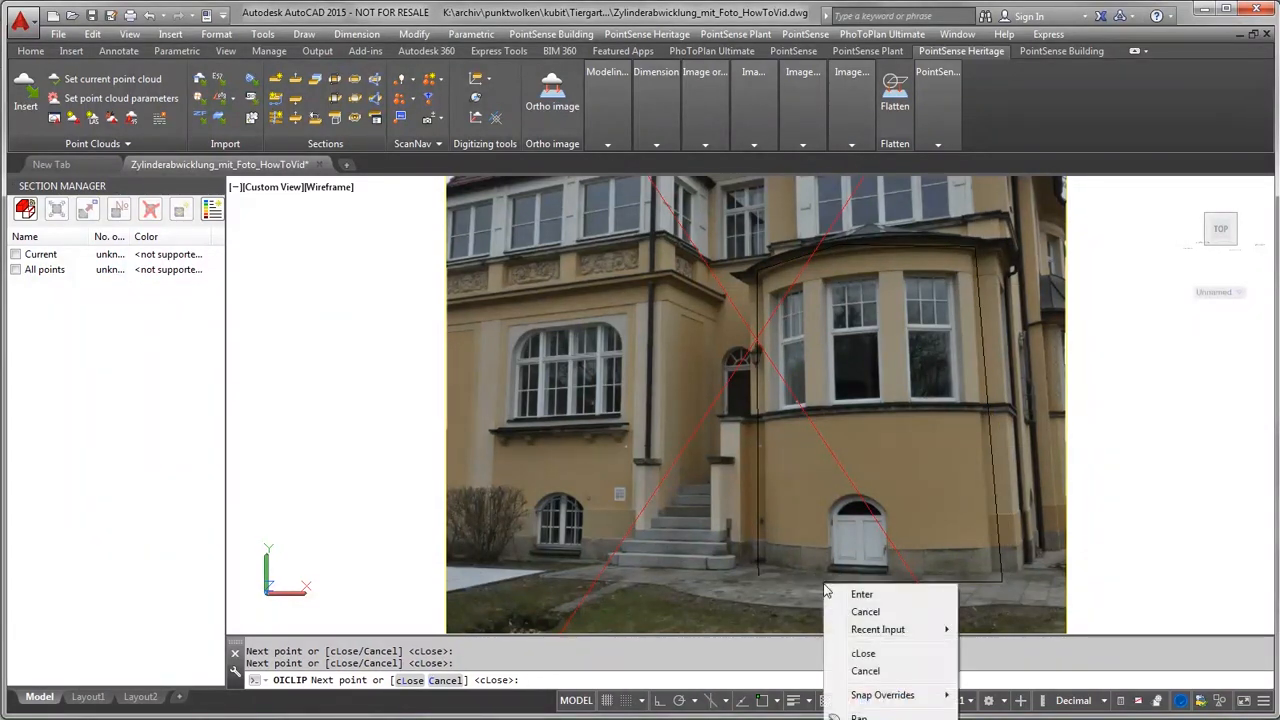
left_click(863, 654)
scroll(641, 423, "down", 2)
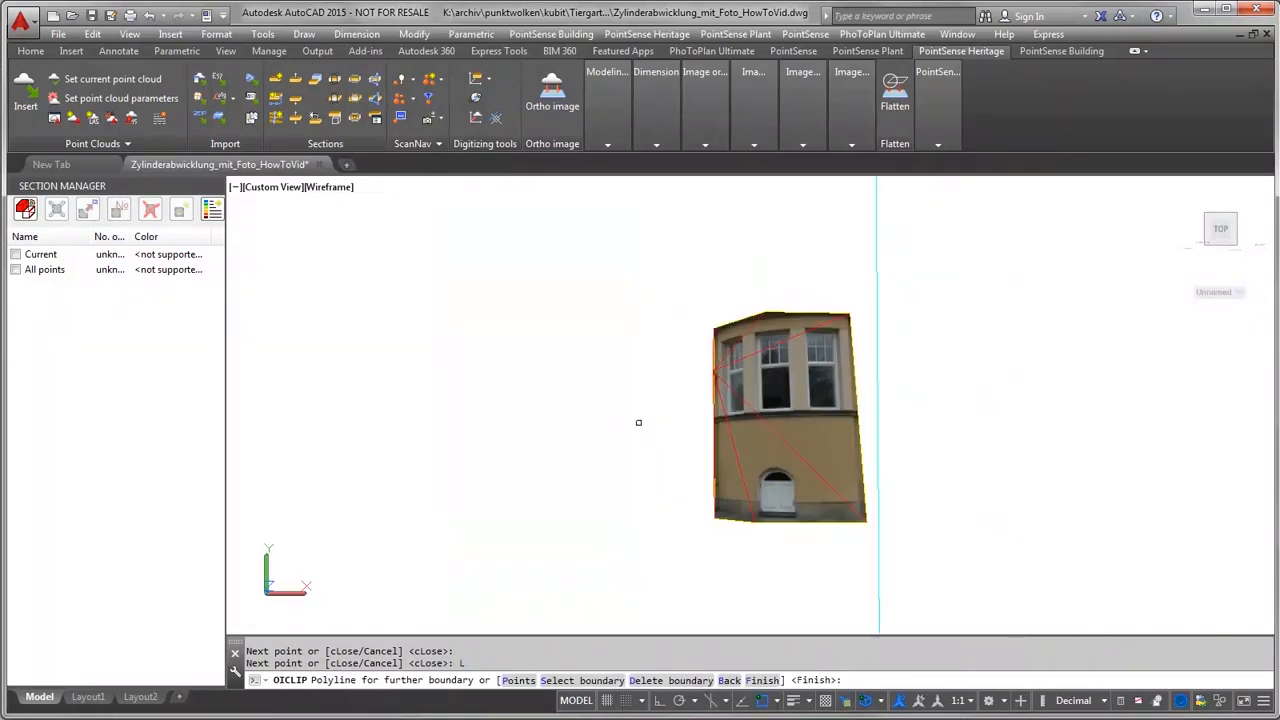
key("Return")
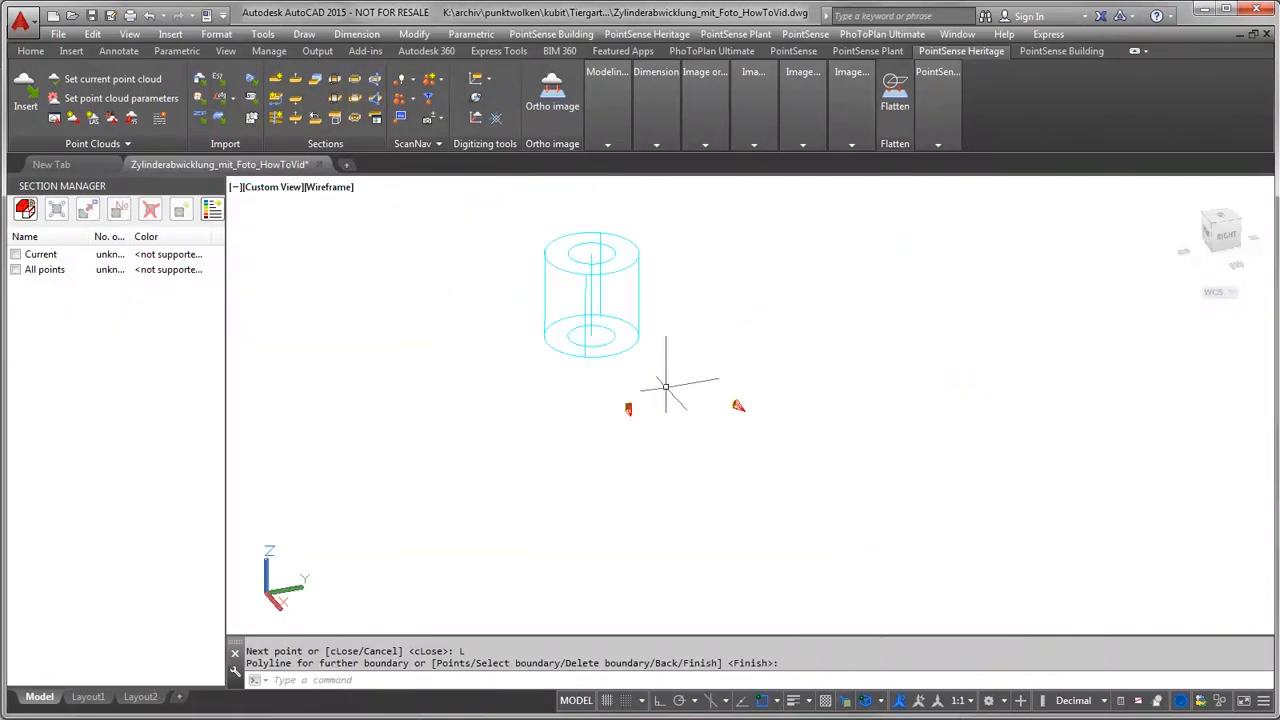
Step: Start Unwrap cylinder and select the cylinder fitted to the bay as the one to unwrap
middle_click_drag(666, 386, 761, 436)
key("Return")
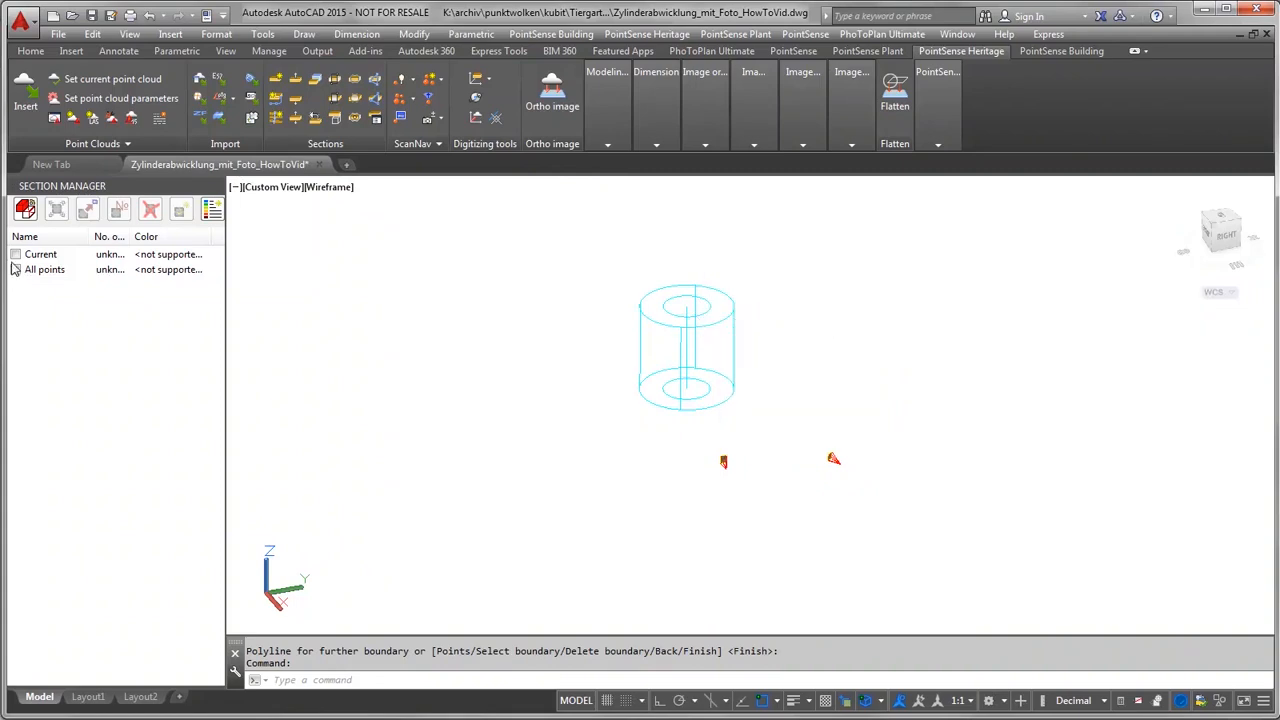
scroll(682, 337, "up", 2)
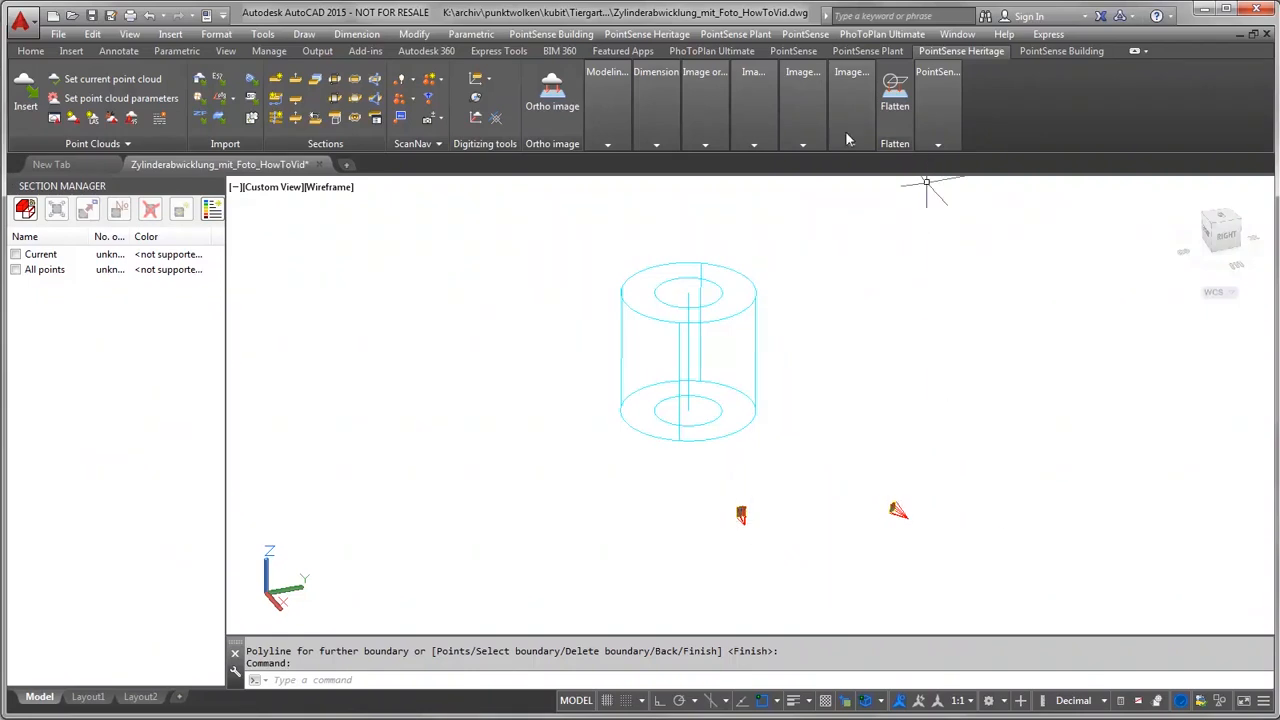
mouse_move(815, 135)
mouse_move(855, 140)
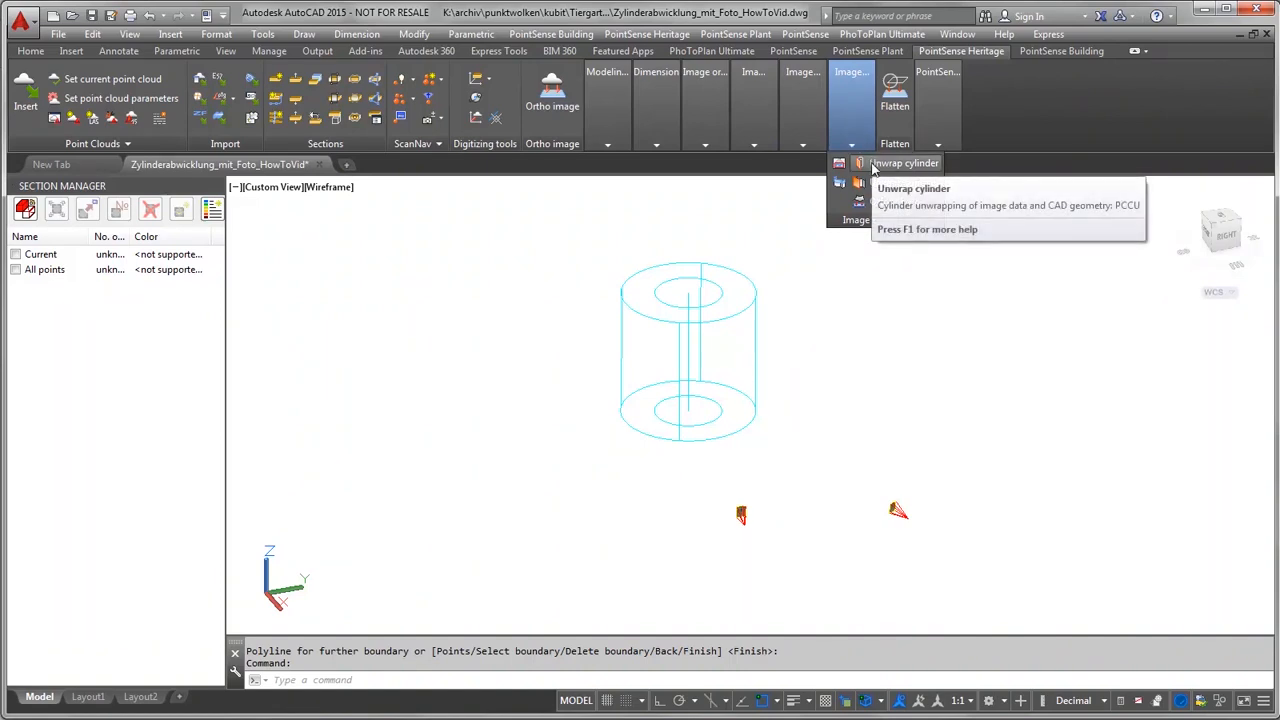
left_click(872, 164)
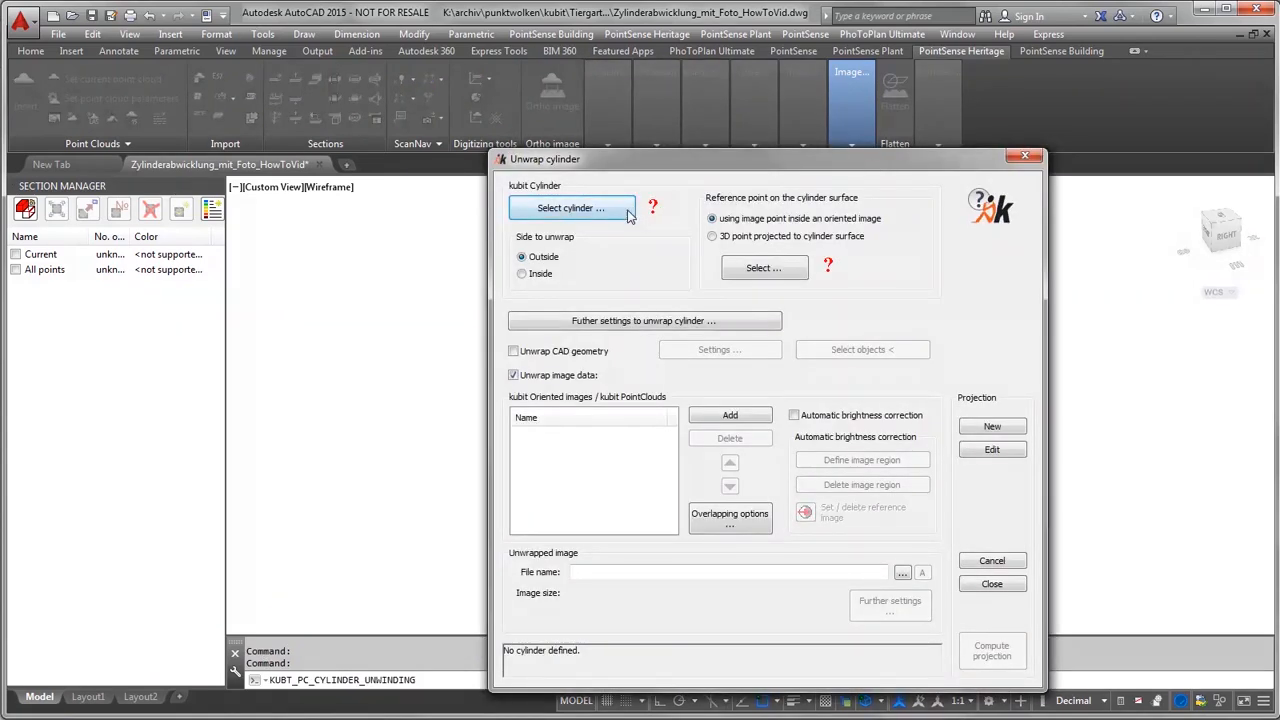
left_click(568, 208)
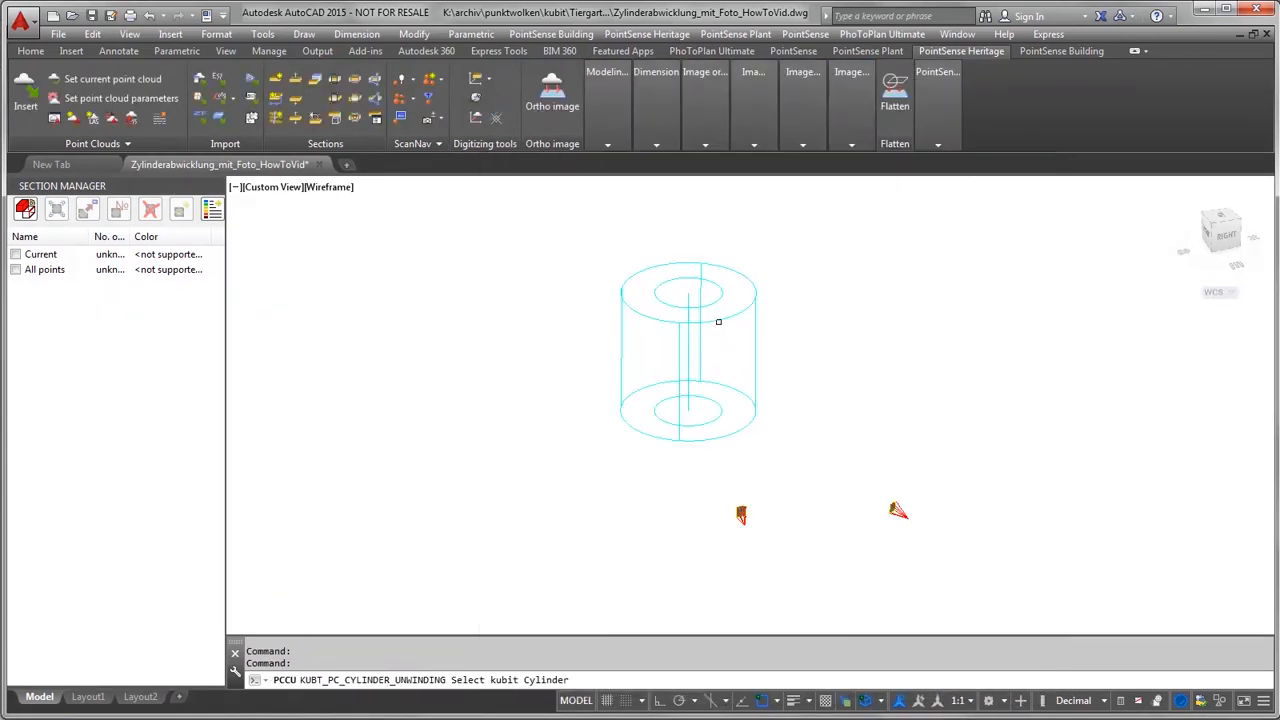
left_click(716, 320)
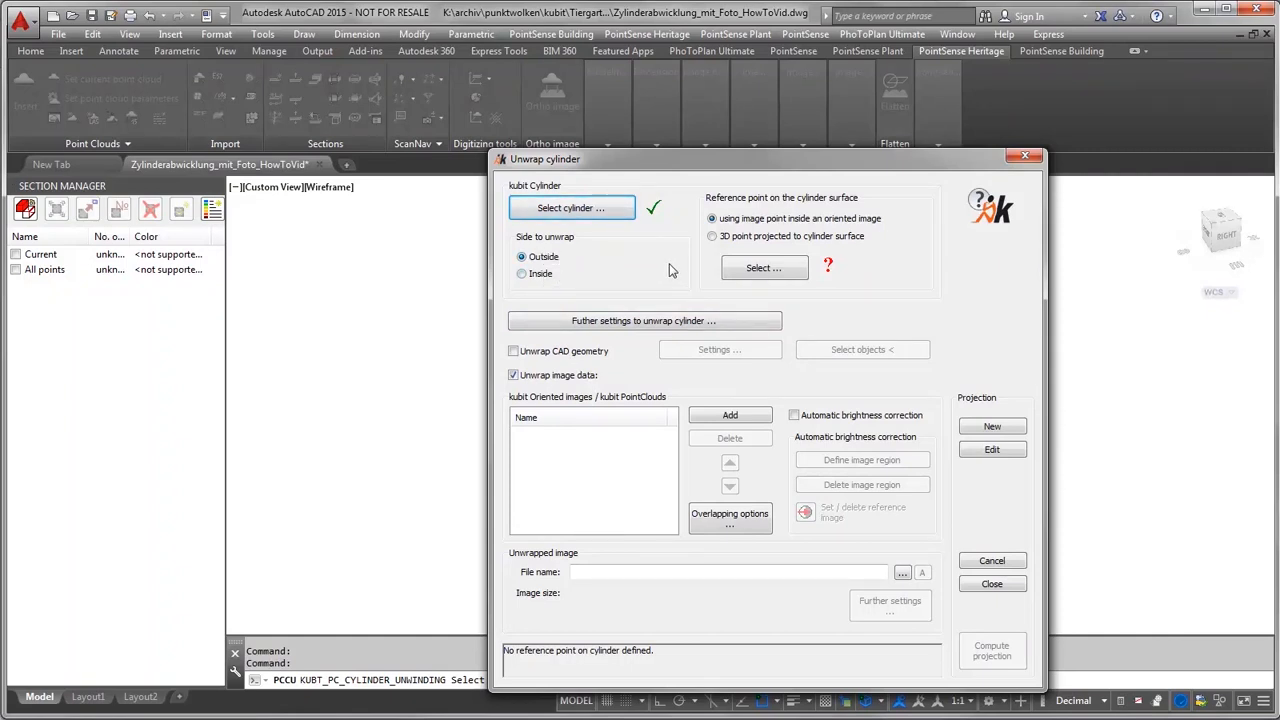
Step: Define the reference point on the cylinder surface using an image point just above the arched basement window in the nearer clipped photo
left_click(750, 270)
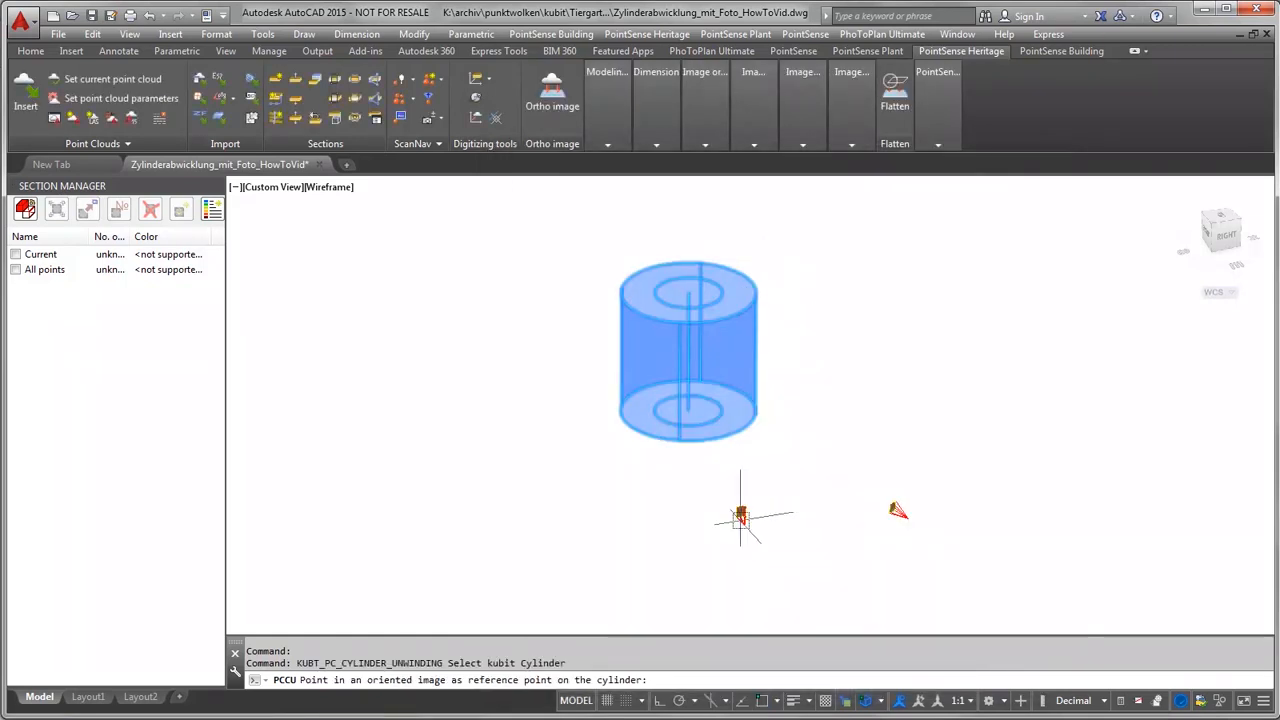
left_click(740, 515)
scroll(719, 520, "up", 4)
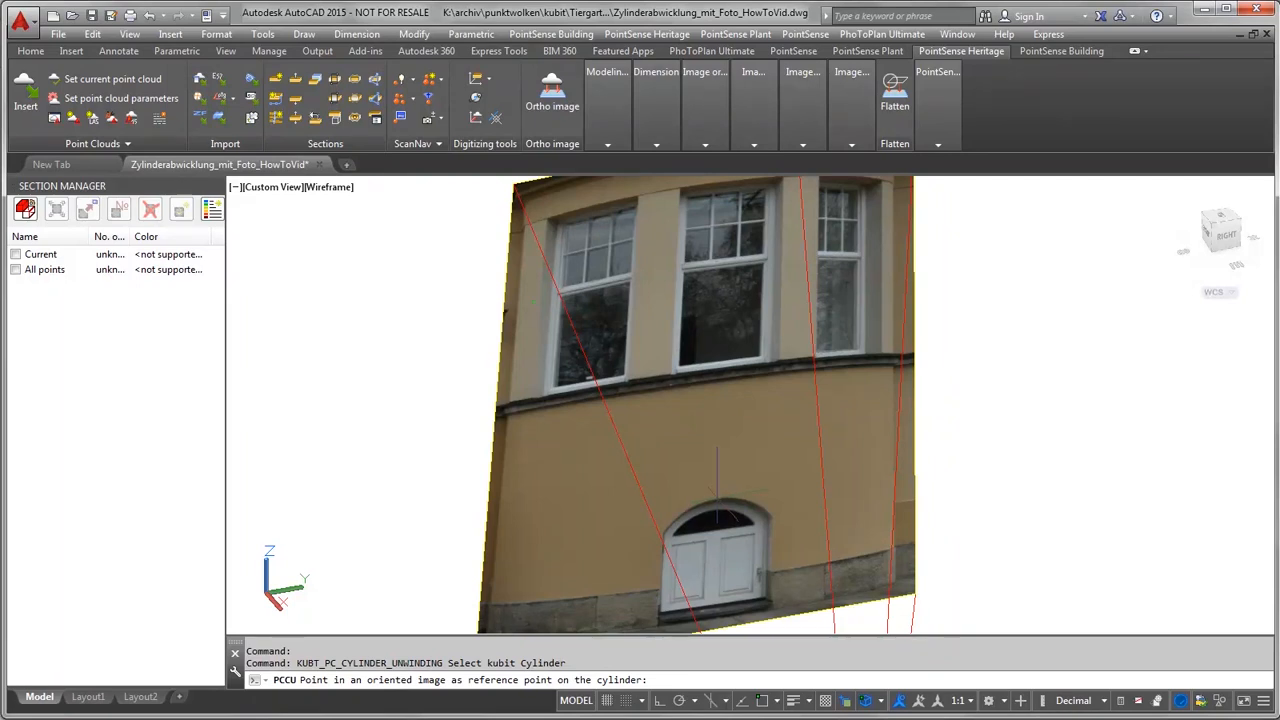
left_click(717, 495)
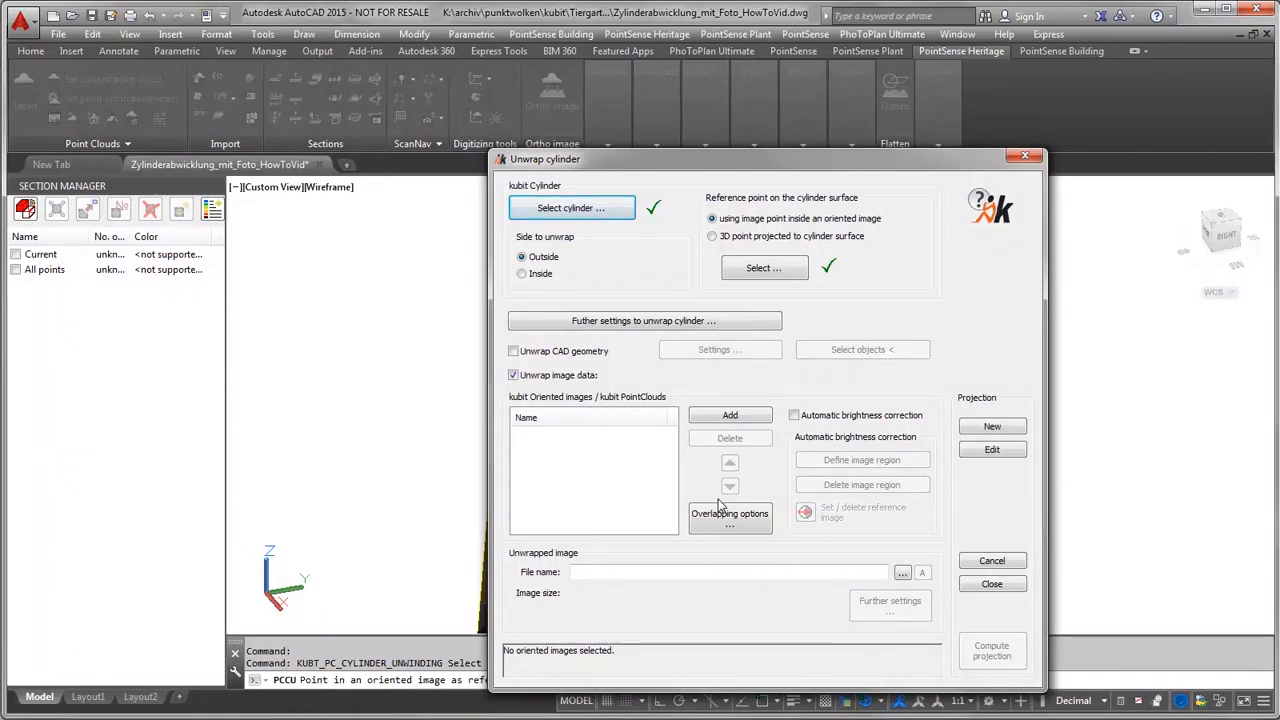
Step: In the further unwrapping settings, make the width of the unwrapping relative to the reference point and adjust its distance value
left_click(620, 321)
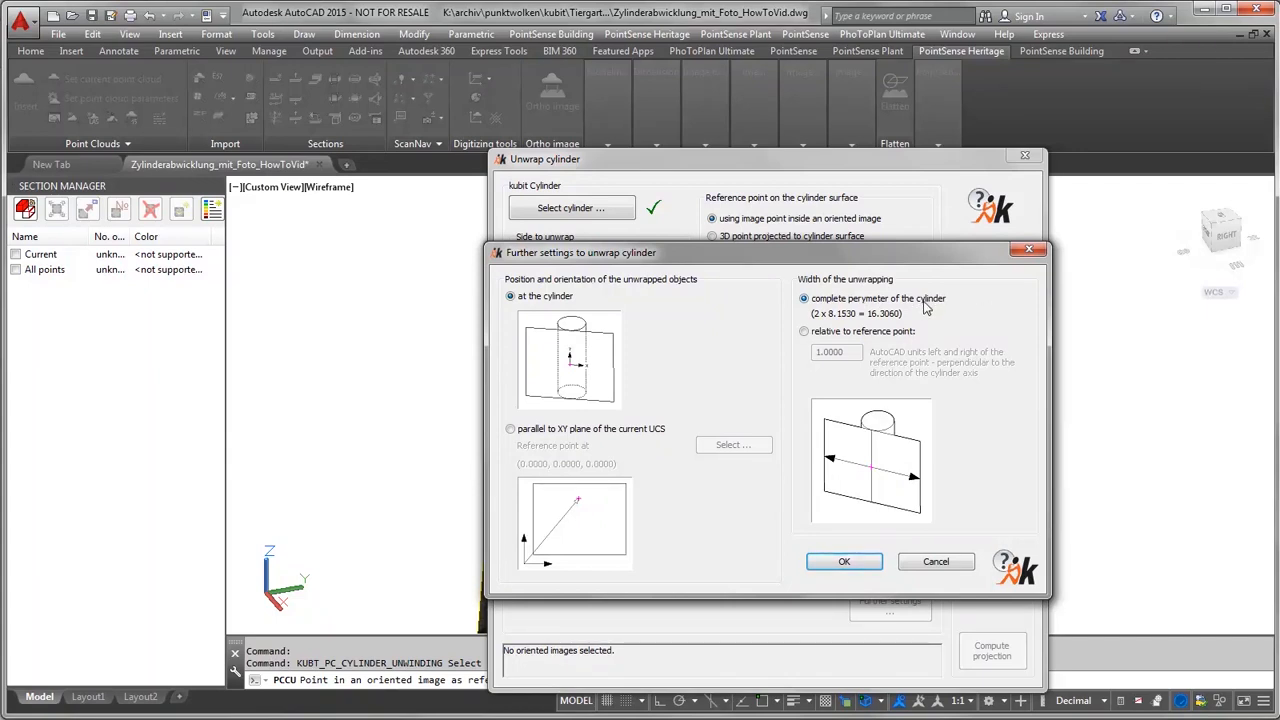
left_click(804, 334)
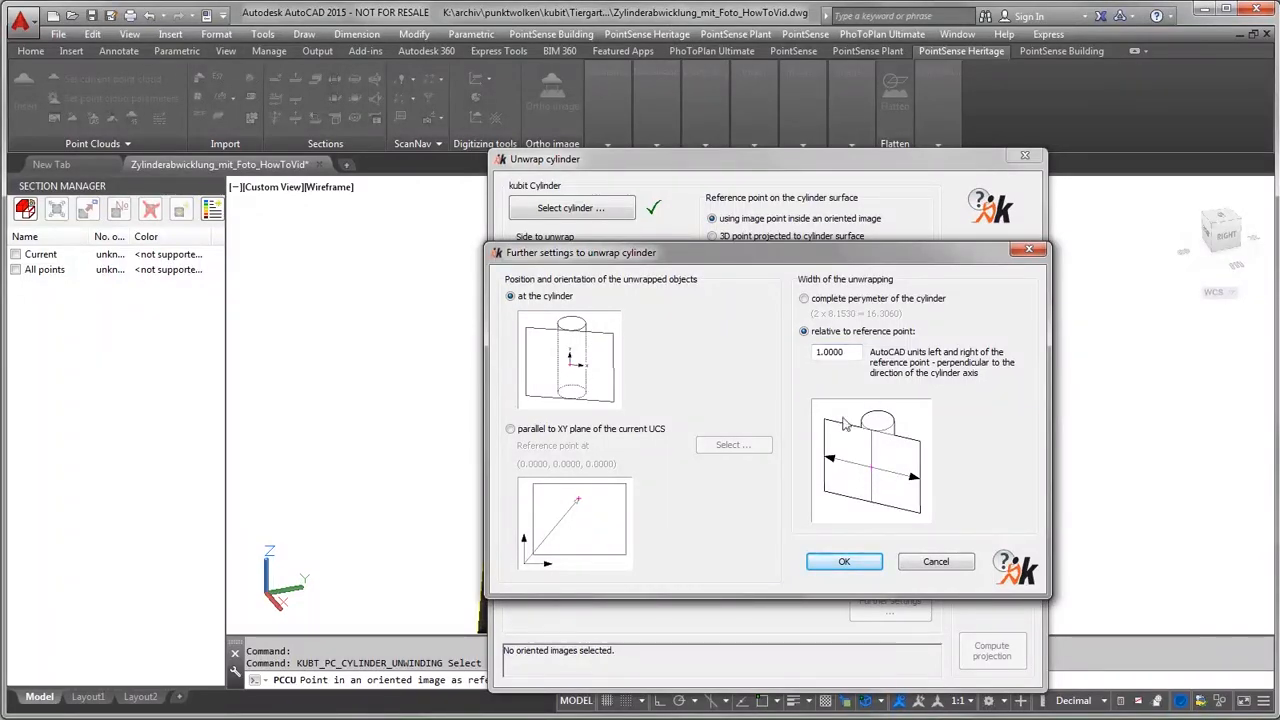
left_click(820, 352)
key("BackSpace")
type("2")
key("BackSpace")
left_click(862, 561)
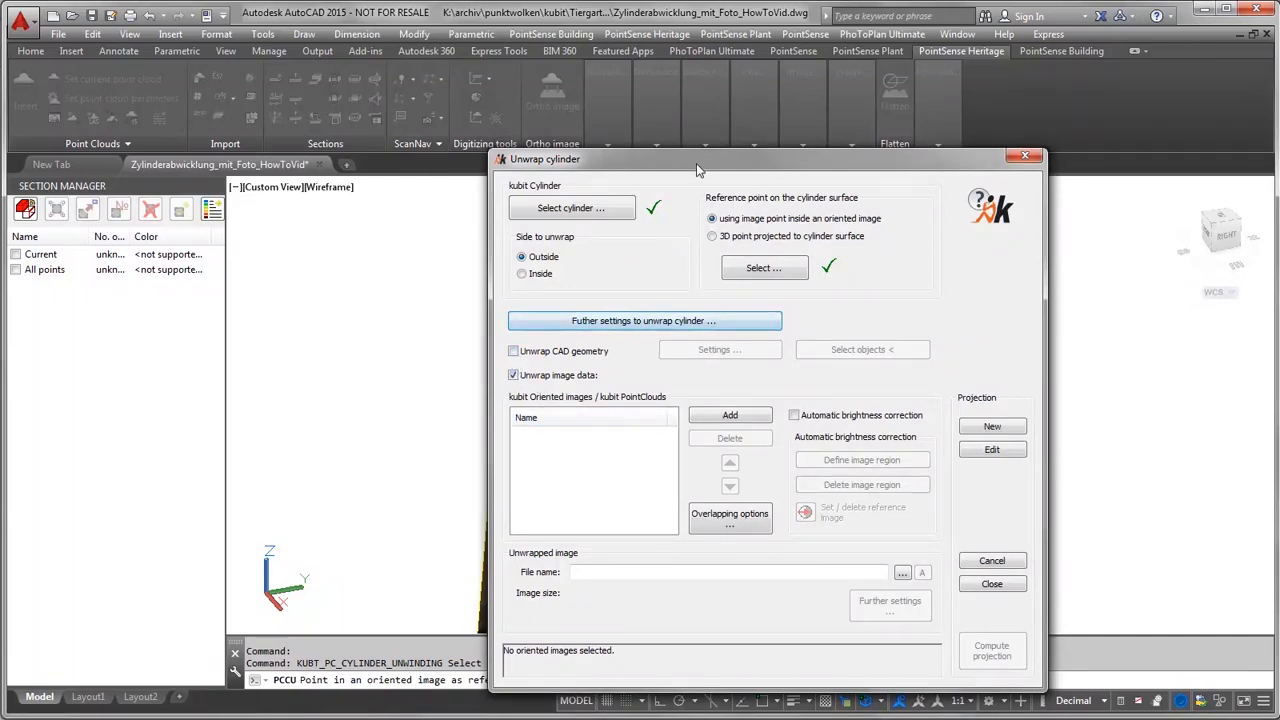
left_click_drag(697, 170, 594, 133)
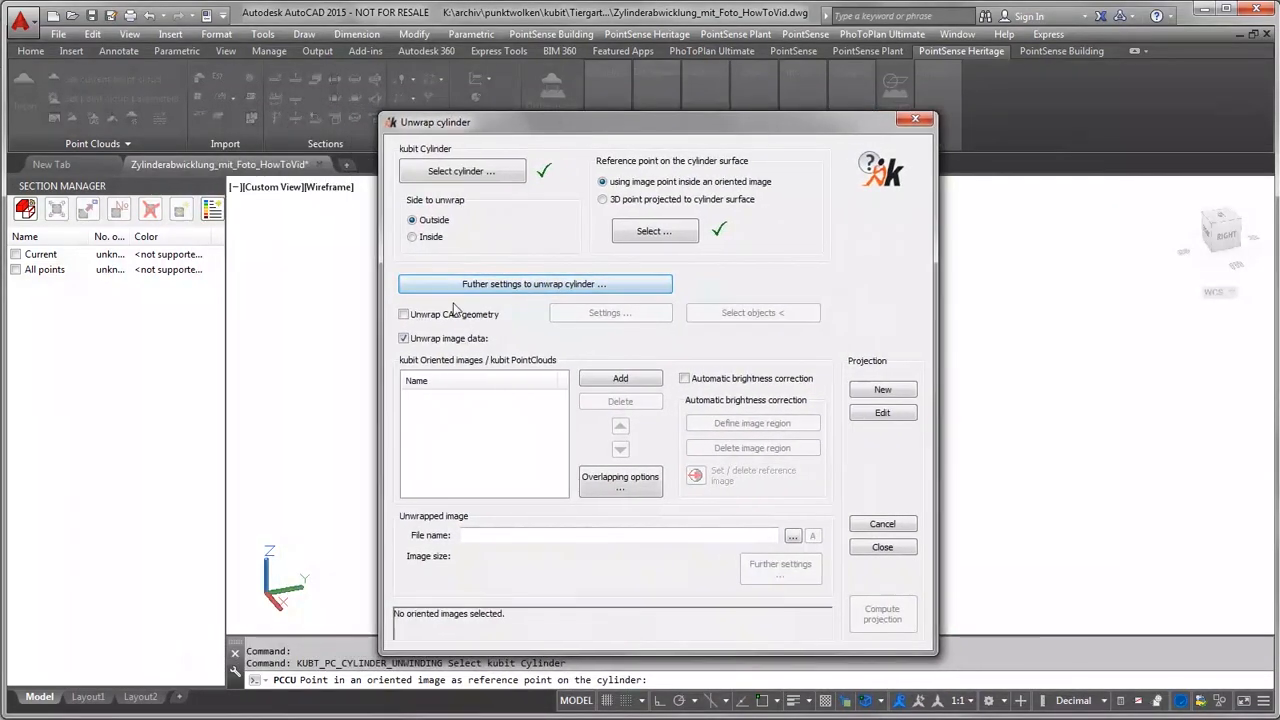
left_click(404, 315)
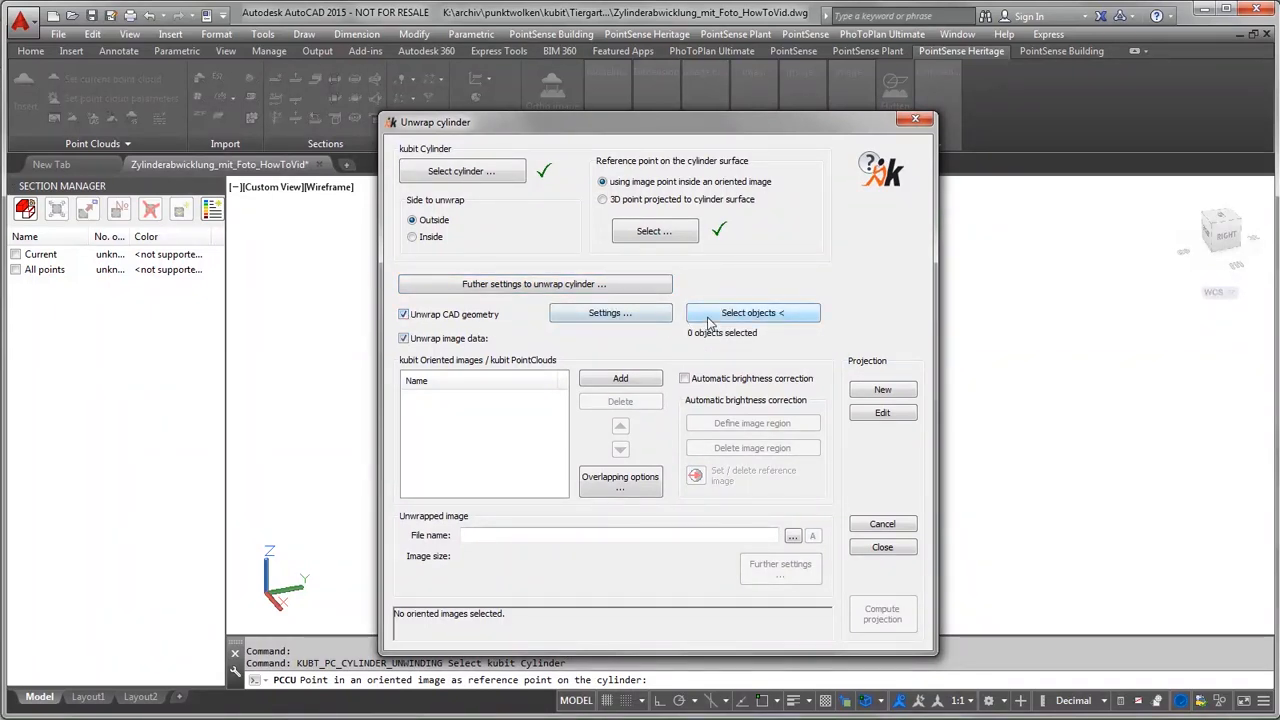
left_click(404, 315)
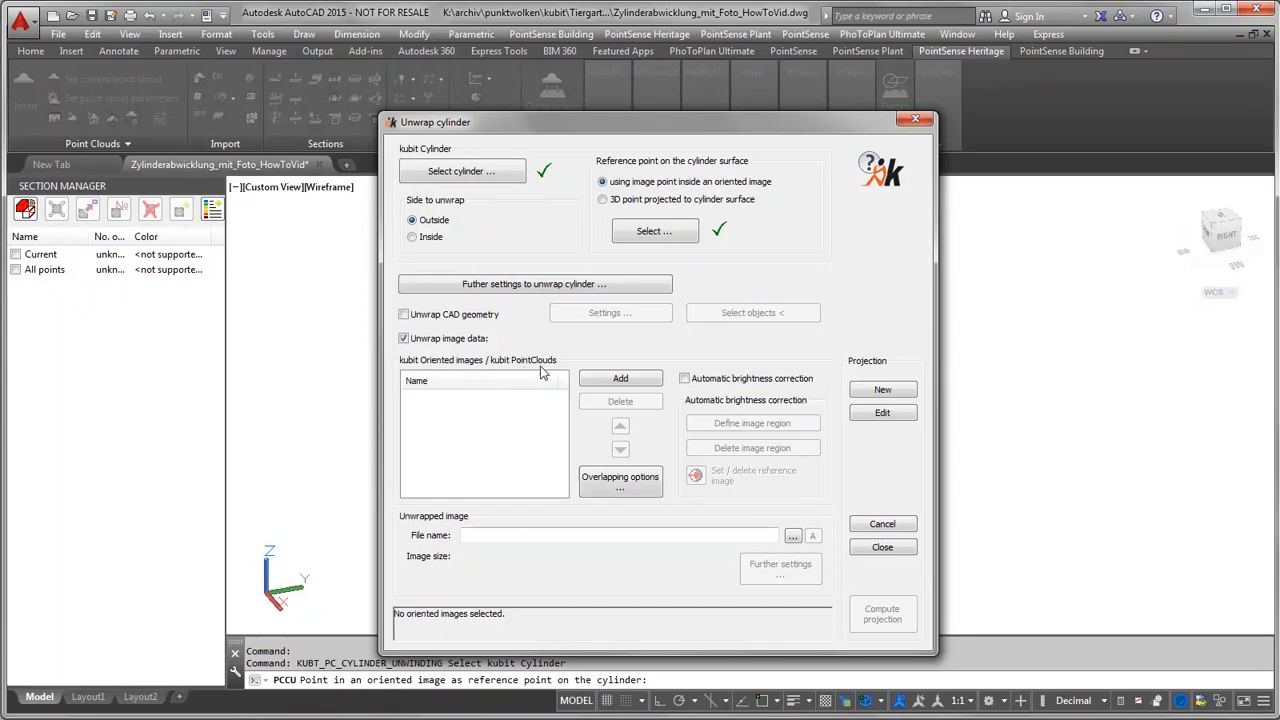
Step: Add both clipped oriented photos, DSC_0076_ori_js.tif and DSC_0060_ori_js.tif, to the image data being unwrapped
left_click(619, 381)
scroll(620, 379, "down", 5)
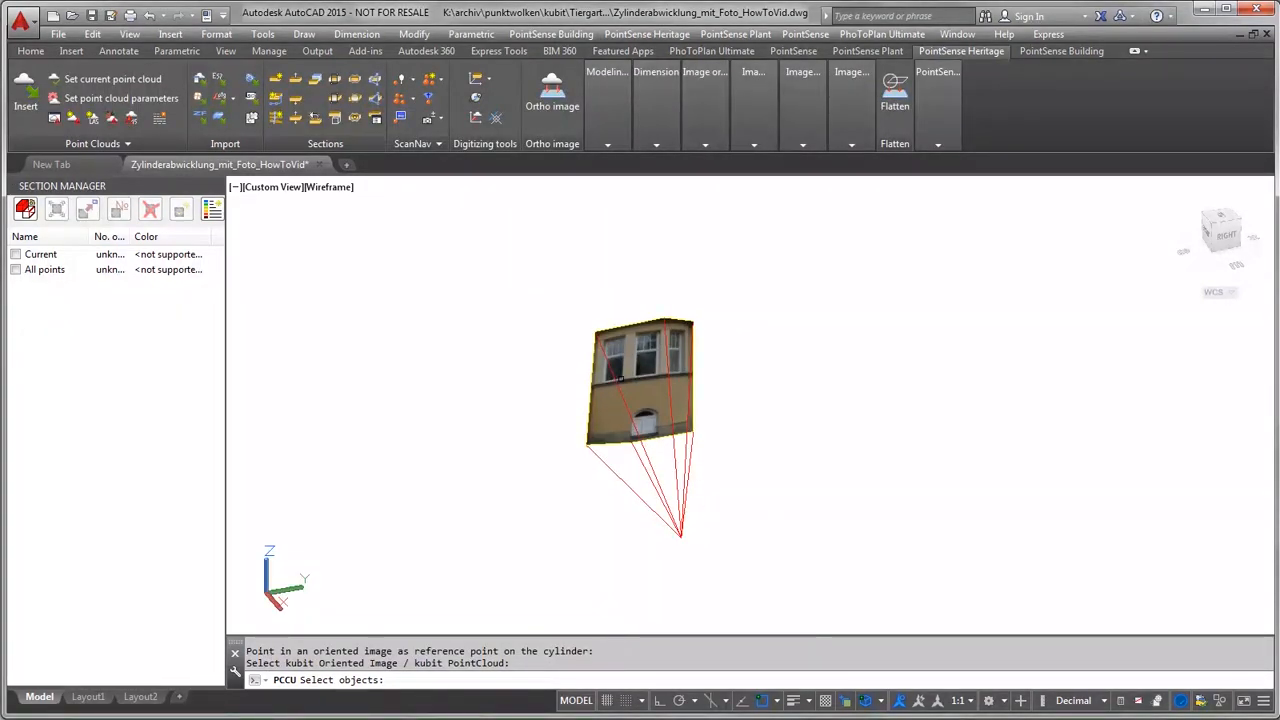
scroll(621, 378, "down", 5)
left_click(558, 294)
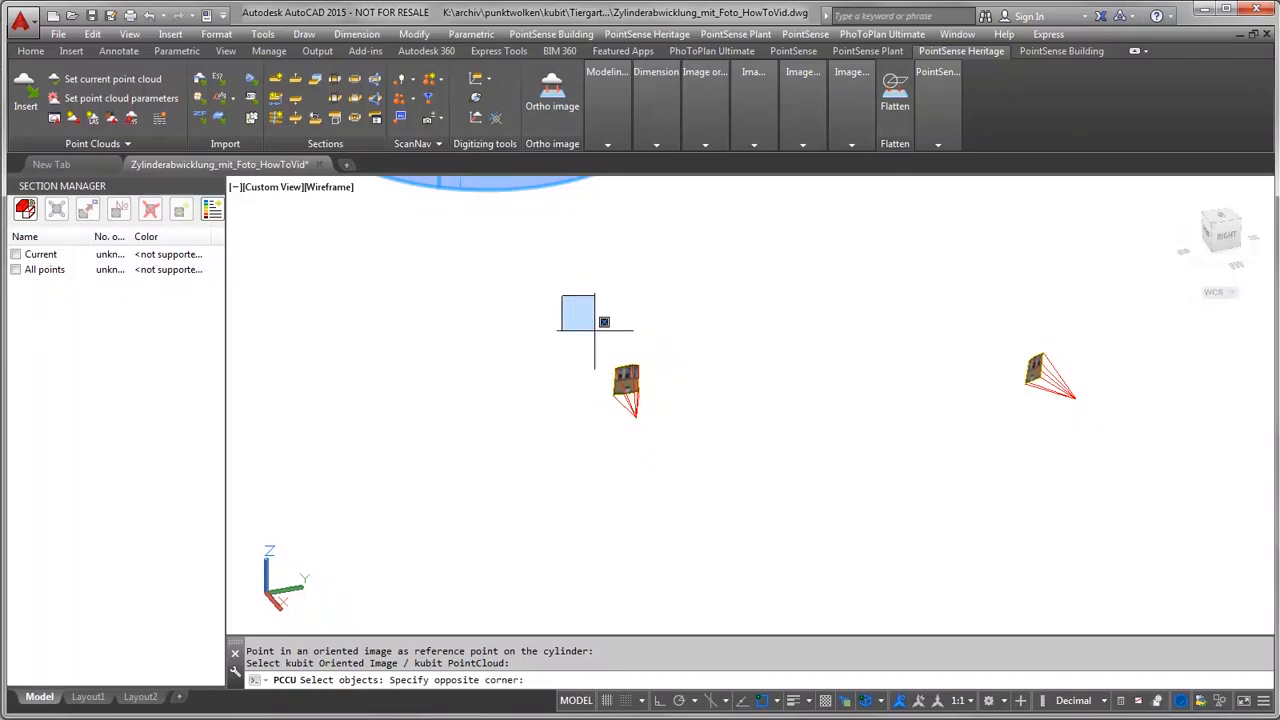
left_click(1108, 467)
key("Return")
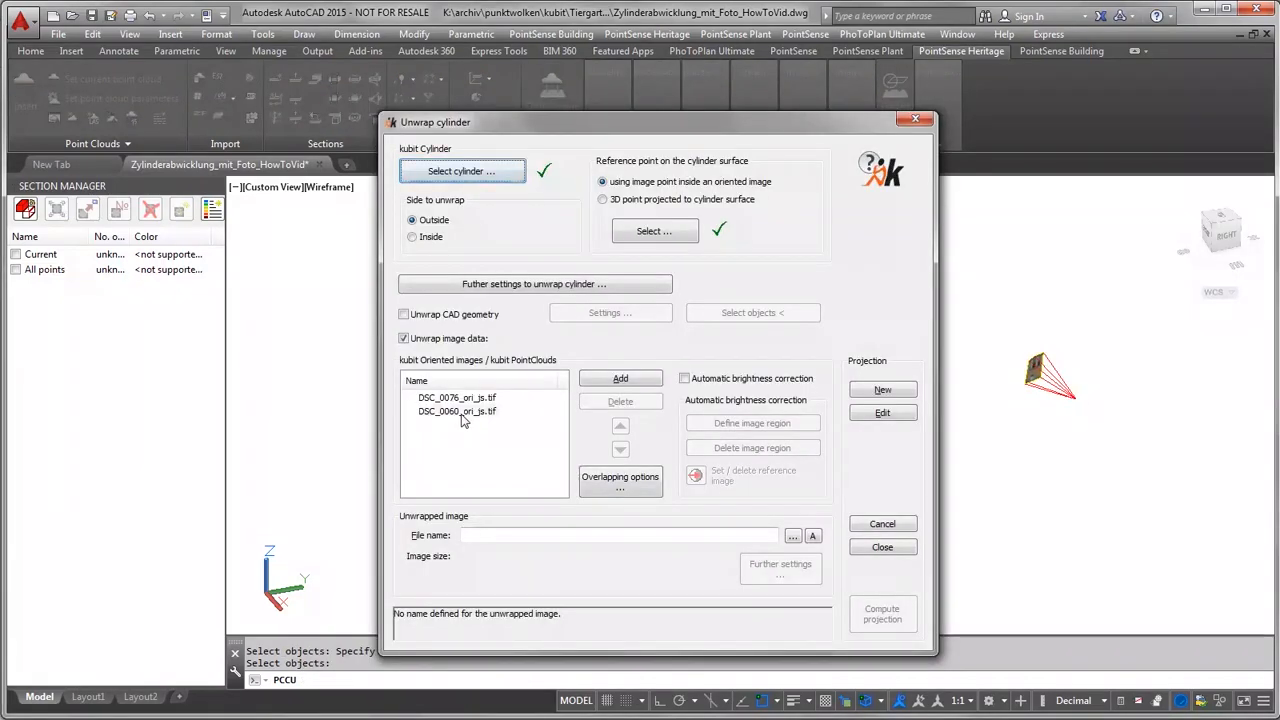
Step: Move DSC_0060_ori_js.tif to the top of the image list and accept best angle of incidence as the overlapping behavior
left_click(463, 411)
left_click(620, 426)
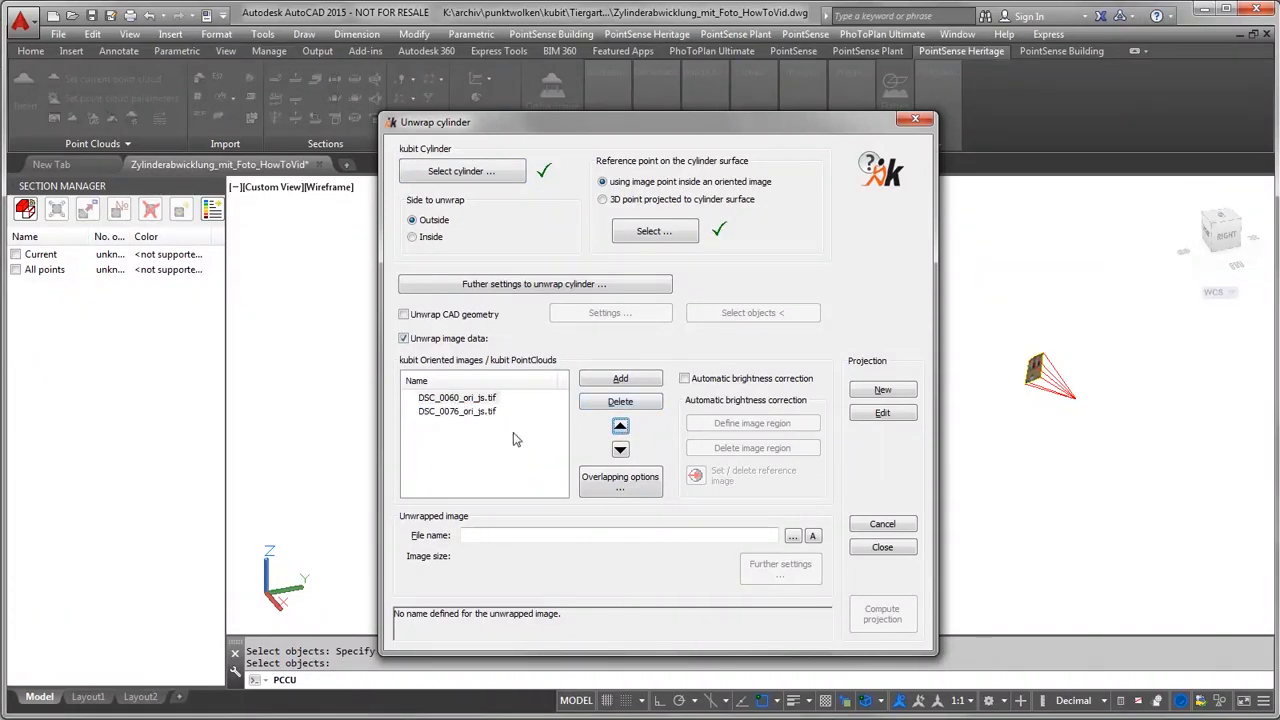
left_click(620, 482)
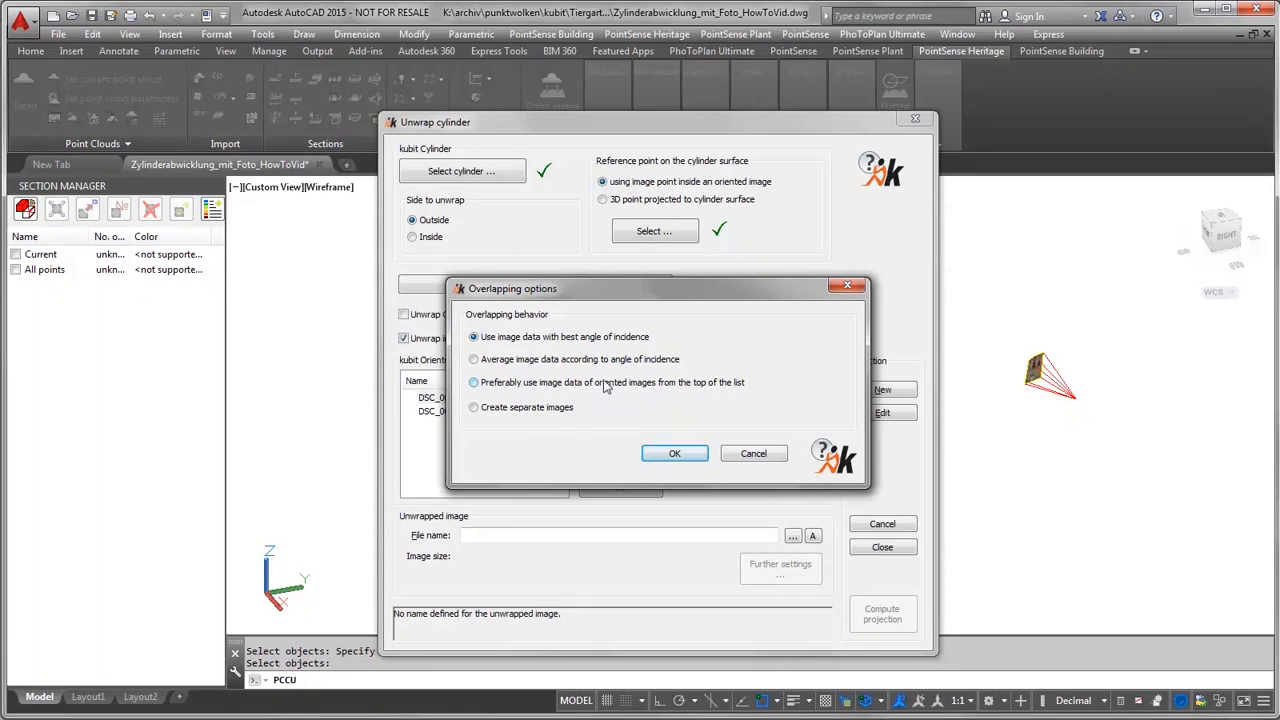
left_click(675, 456)
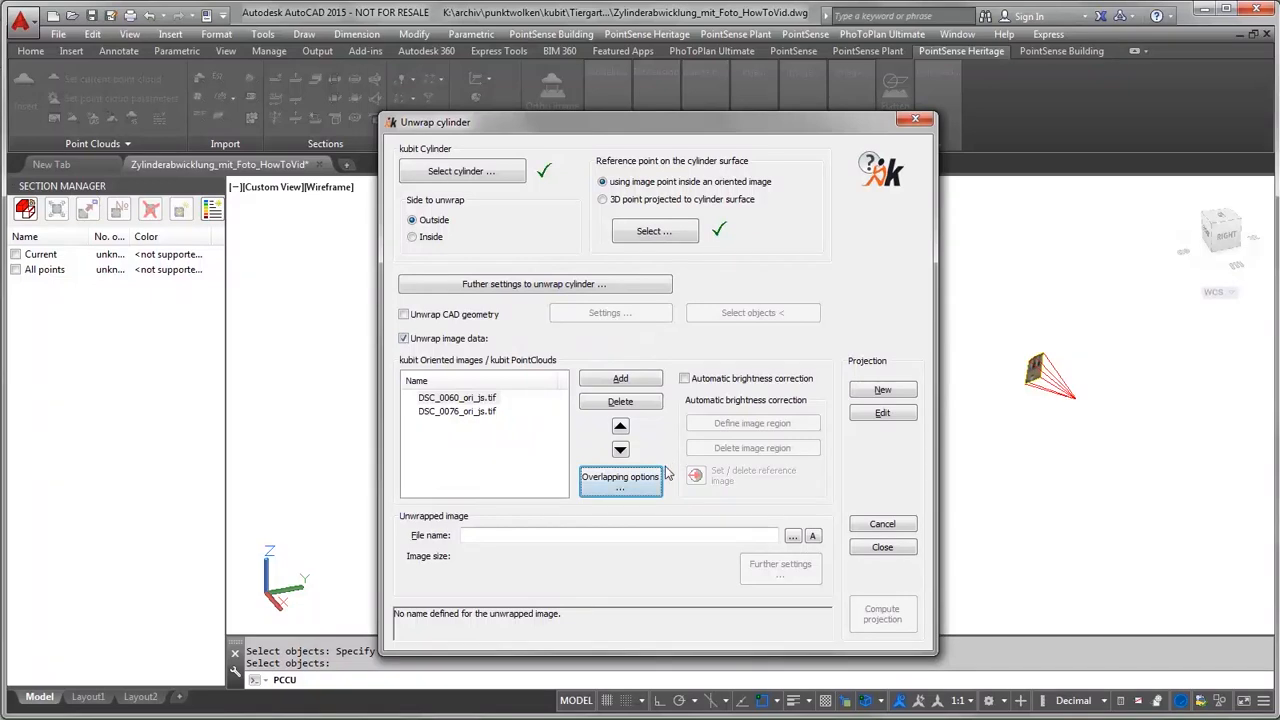
Step: Enable automatic brightness correction and set DSC_0060_ori_js.tif as the reference image
left_click(686, 383)
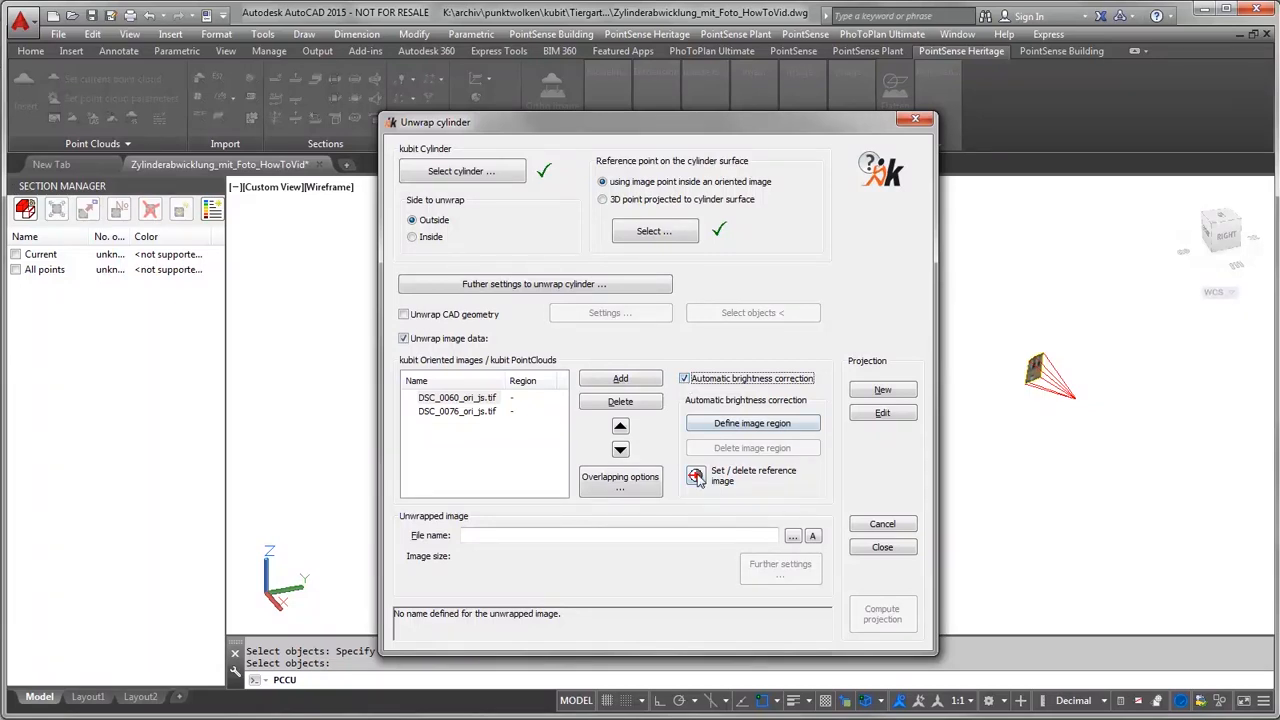
left_click(442, 402)
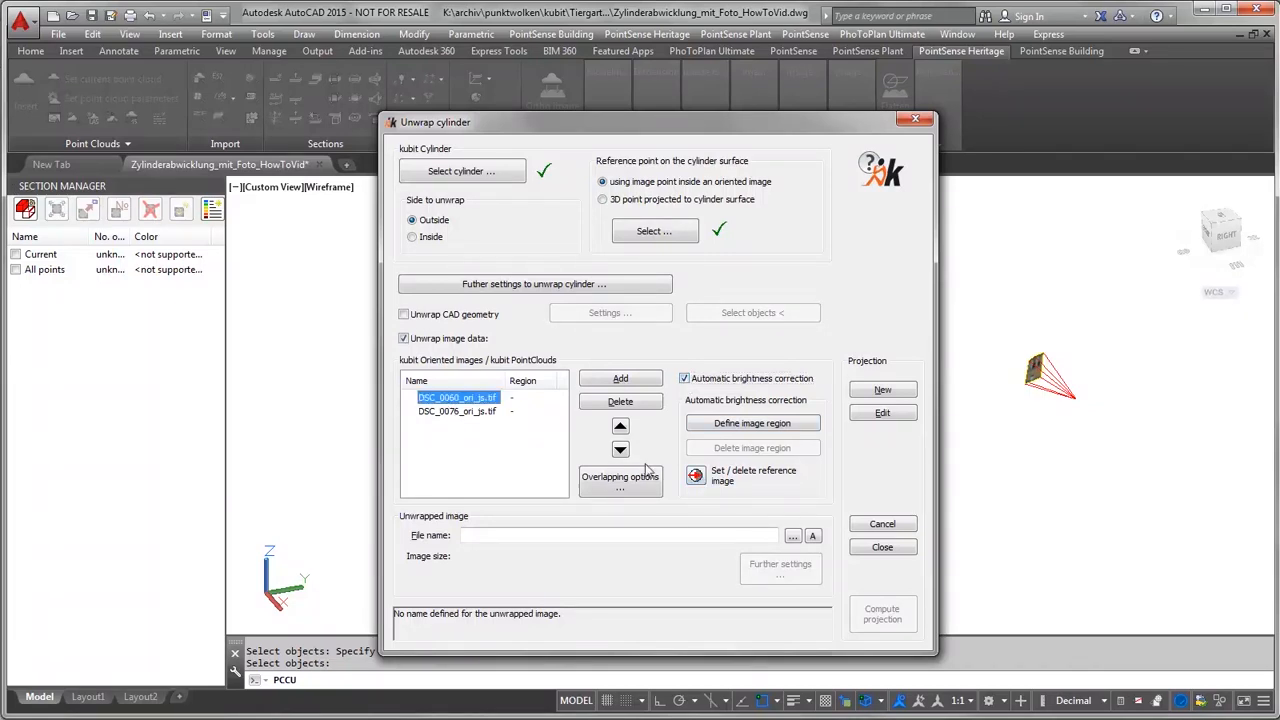
left_click(693, 478)
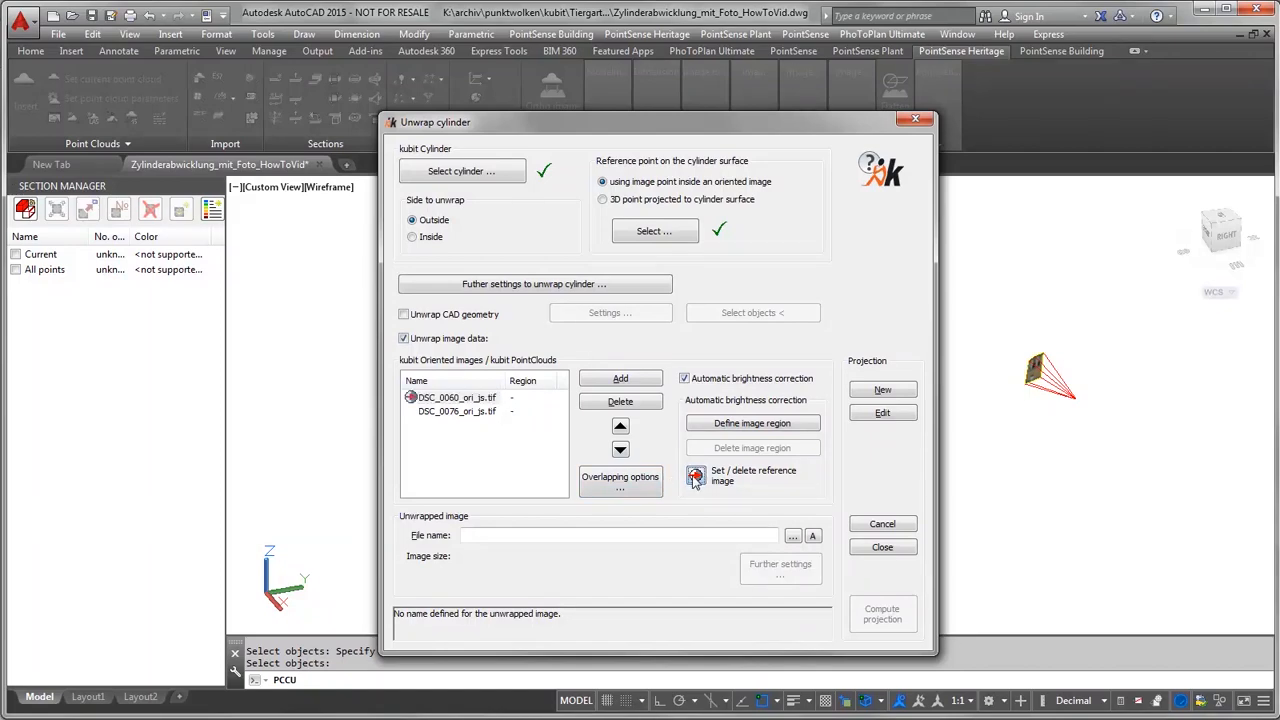
Step: Define a closed brightness-correction region for DSC_0060_ori_js.tif on the plain plaster between the windows and the door
left_click(752, 423)
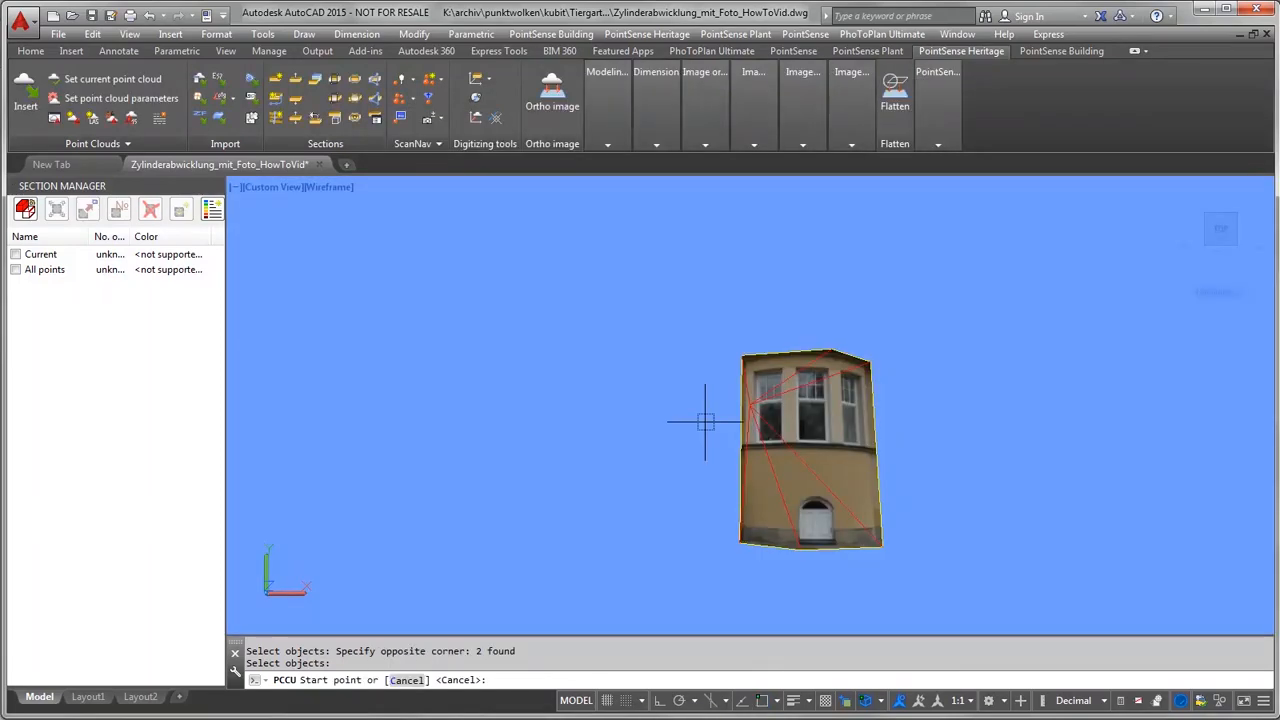
scroll(790, 455, "up", 2)
left_click(786, 441)
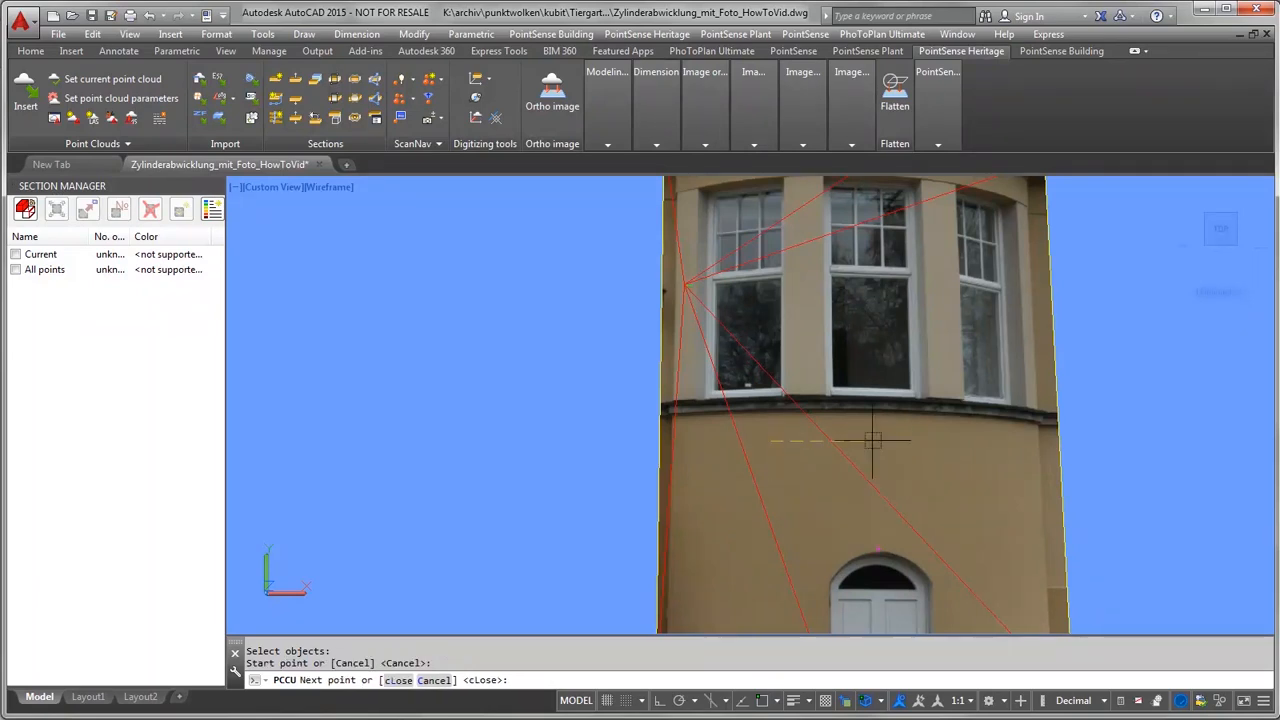
left_click(958, 443)
left_click(981, 537)
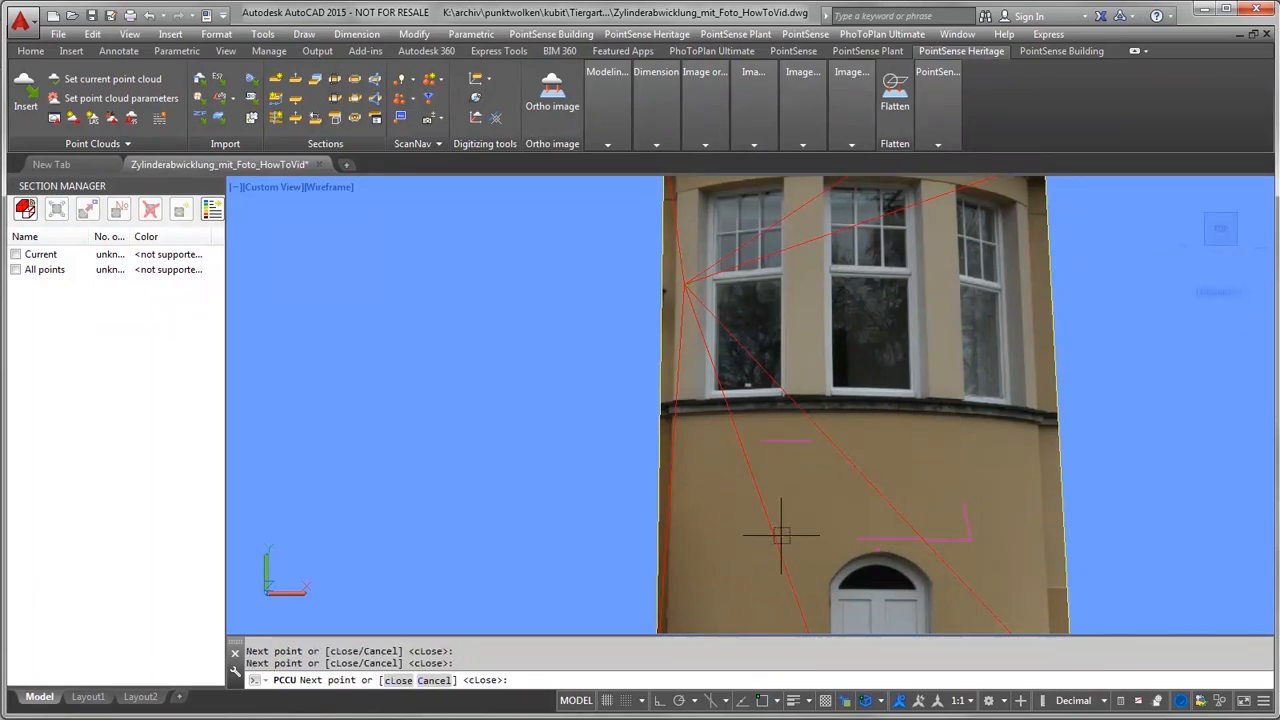
right_click(783, 538)
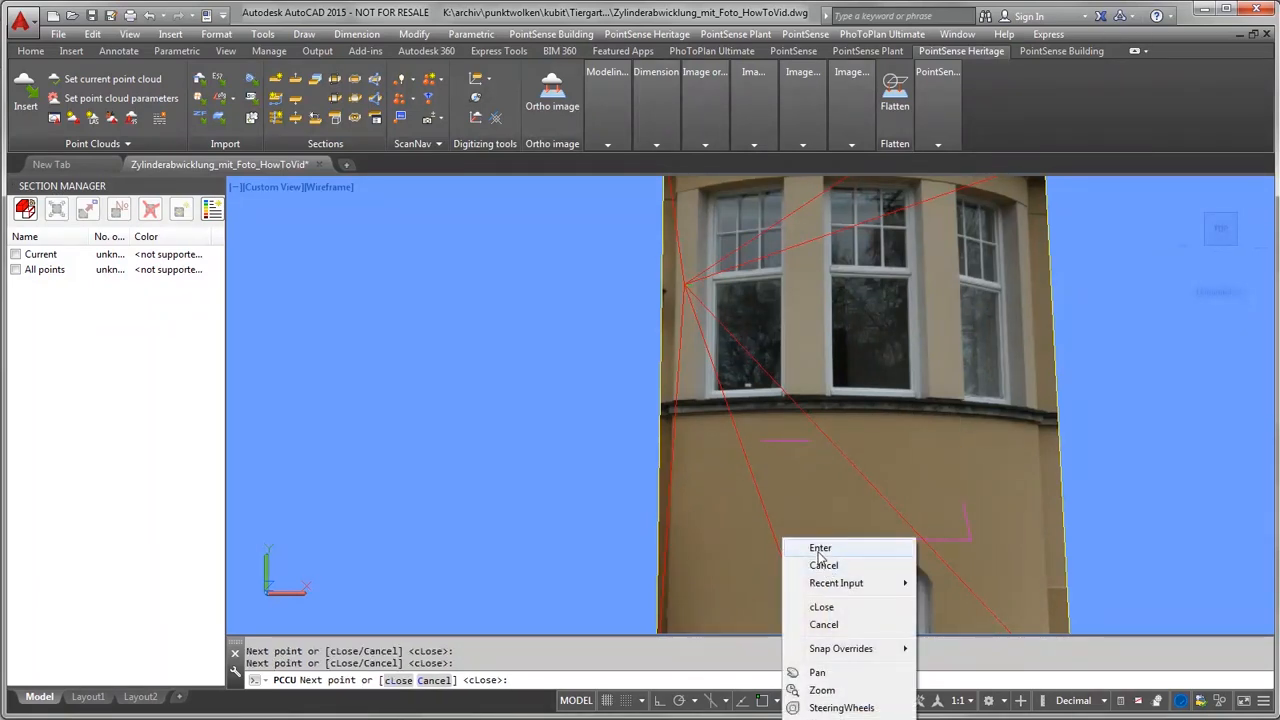
left_click(821, 607)
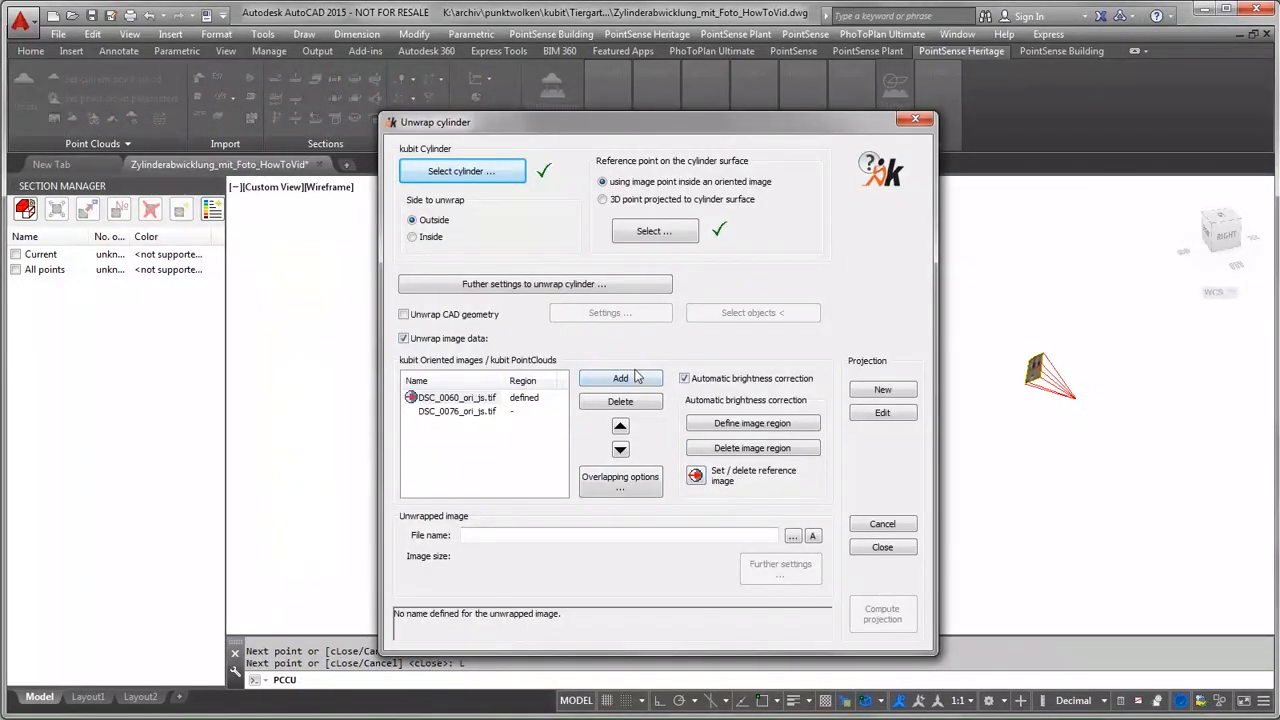
Step: Set the unwrapped image's output file to facade_NW_unwound in PNG format, saved in the oriented folder
left_click(793, 538)
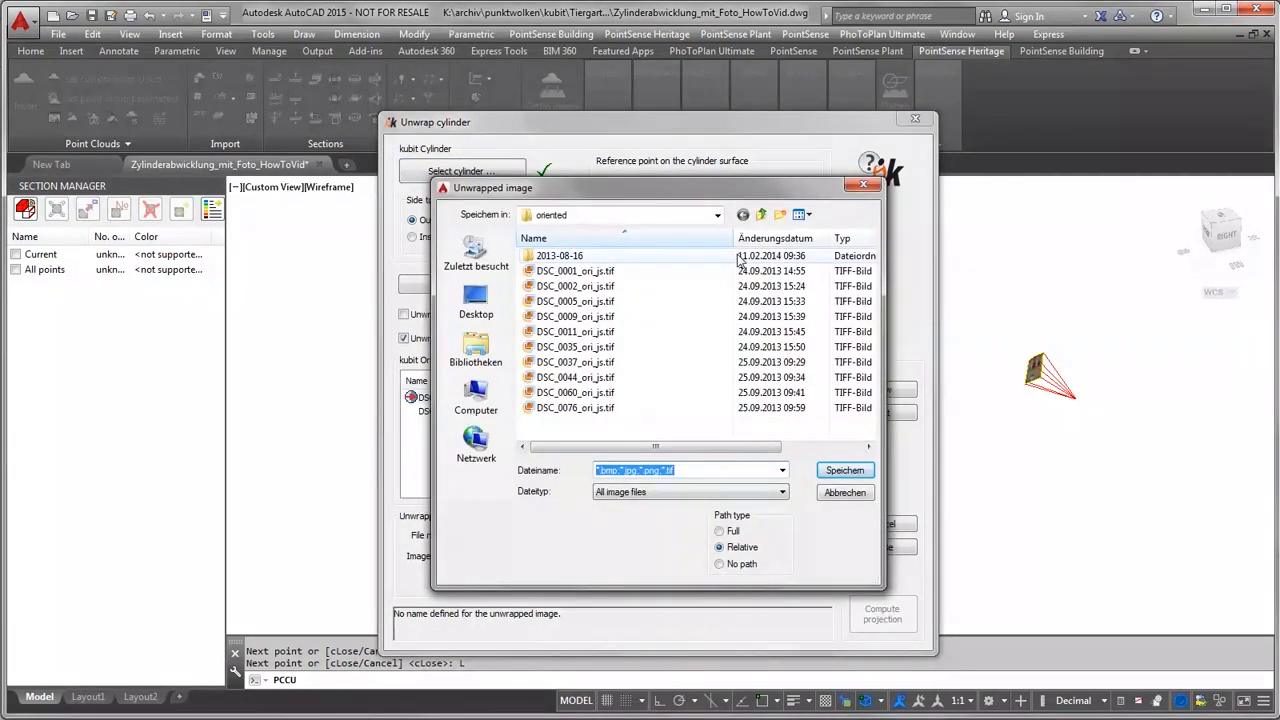
left_click(701, 492)
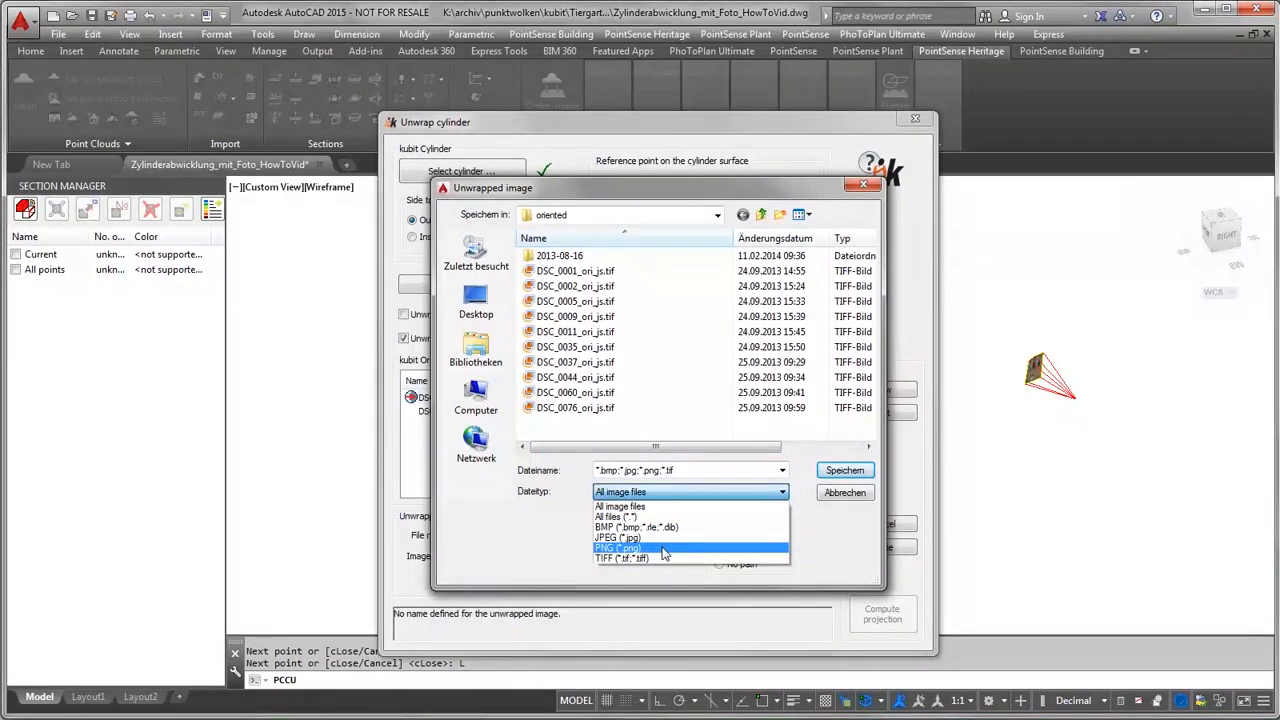
left_click(661, 551)
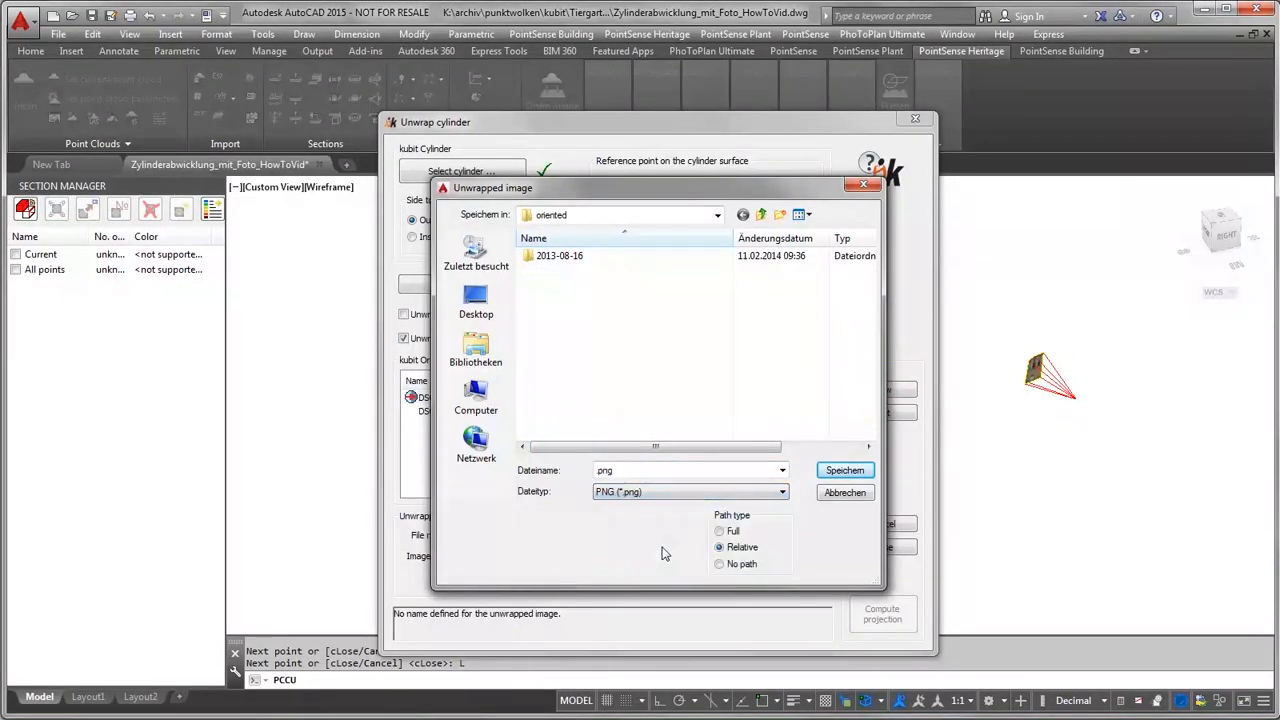
double_click(620, 469)
type("f")
type("acade_NW_UW")
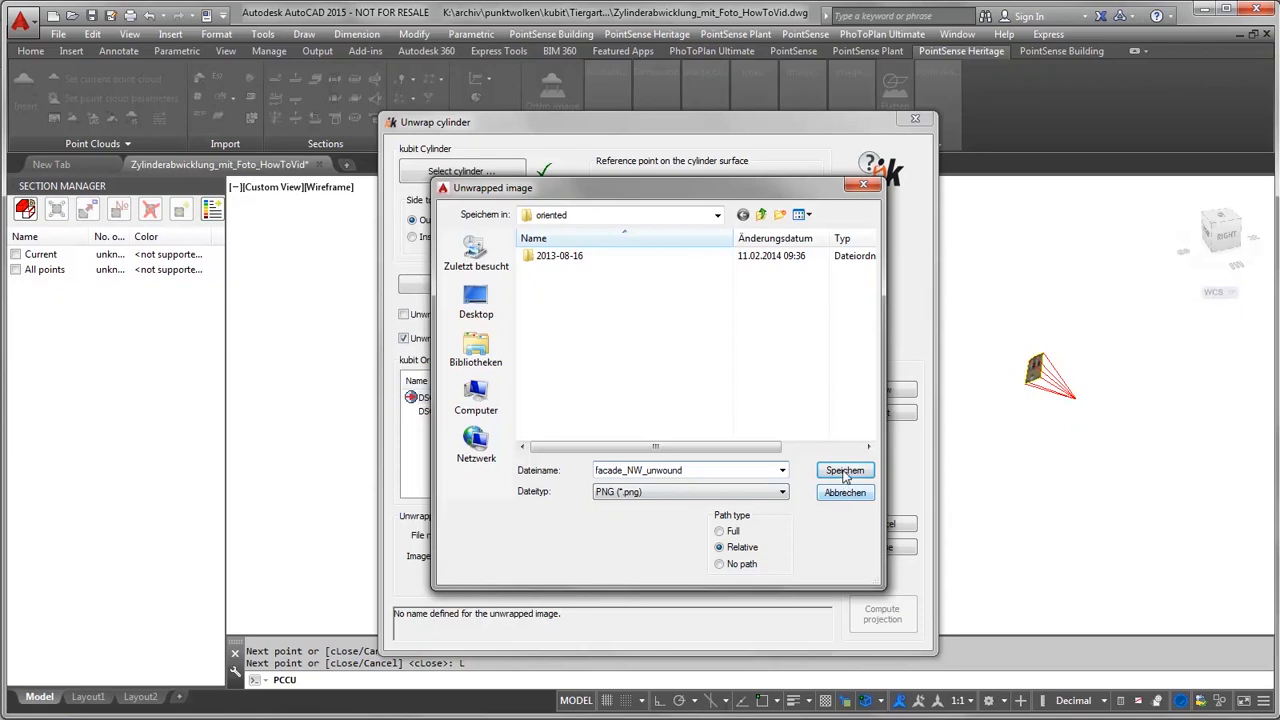
left_click(845, 472)
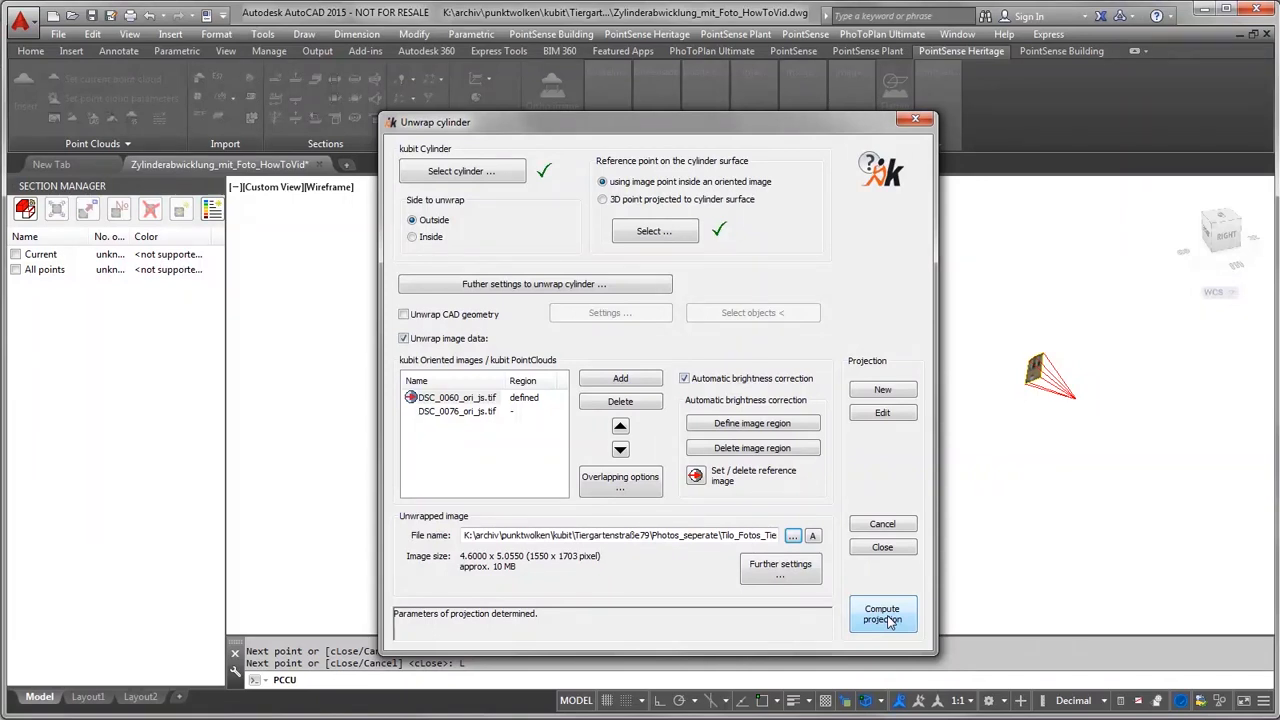
Step: Compute the cylinder projection and accept switching to the plan view of the unwrapped image
left_click(885, 618)
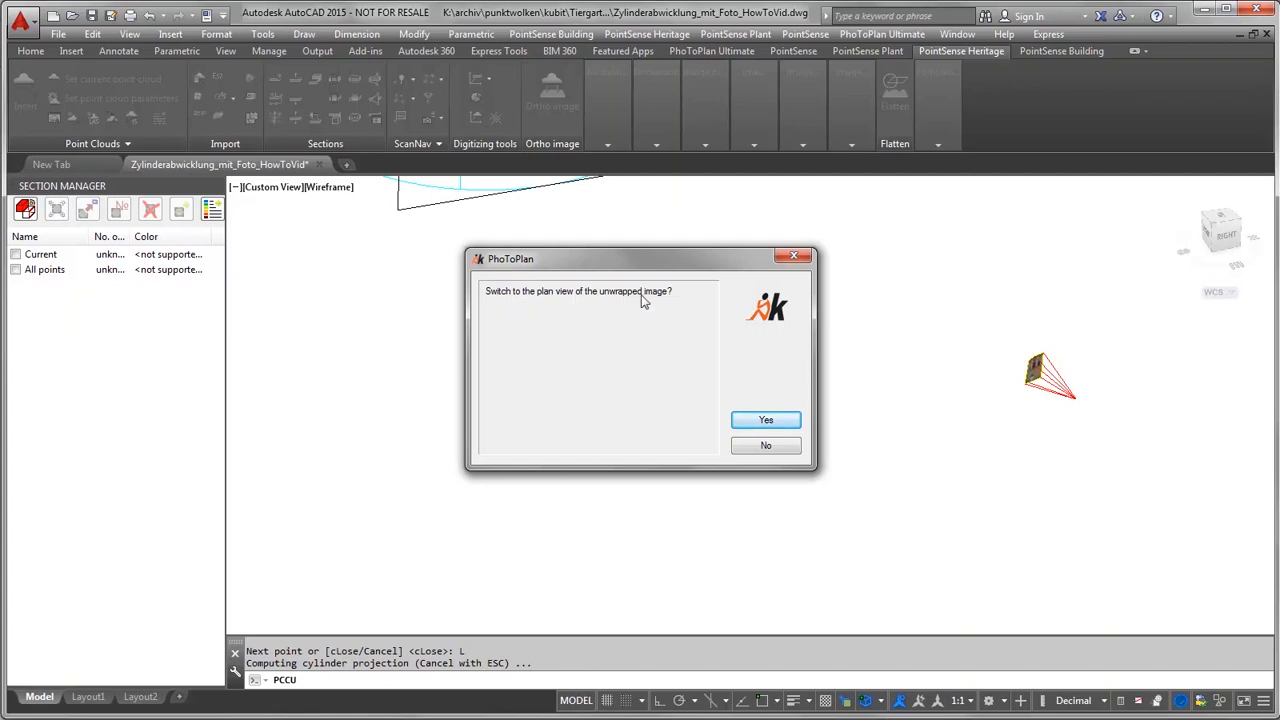
left_click(766, 421)
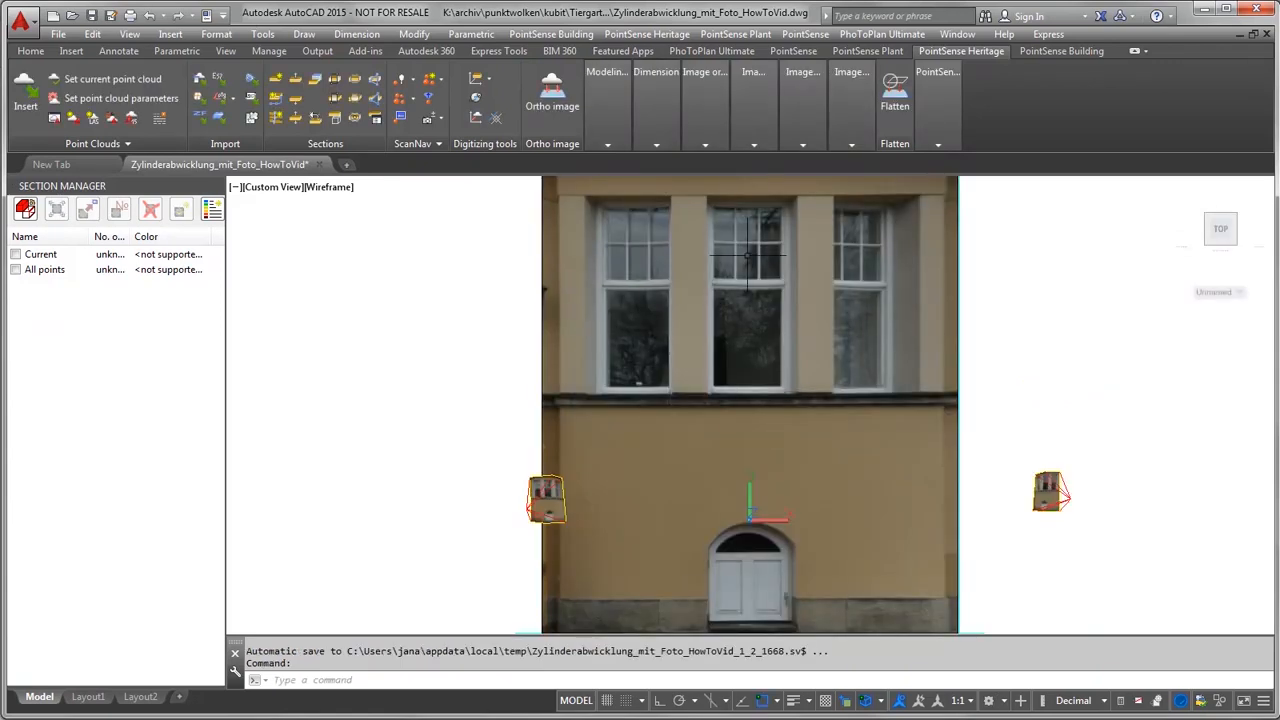
Step: Examine from several 3D angles how the flat unwrapped image sits against the fitted cylinder
scroll(706, 236, "down", 2)
middle_click_drag(706, 236, 788, 240, "shift")
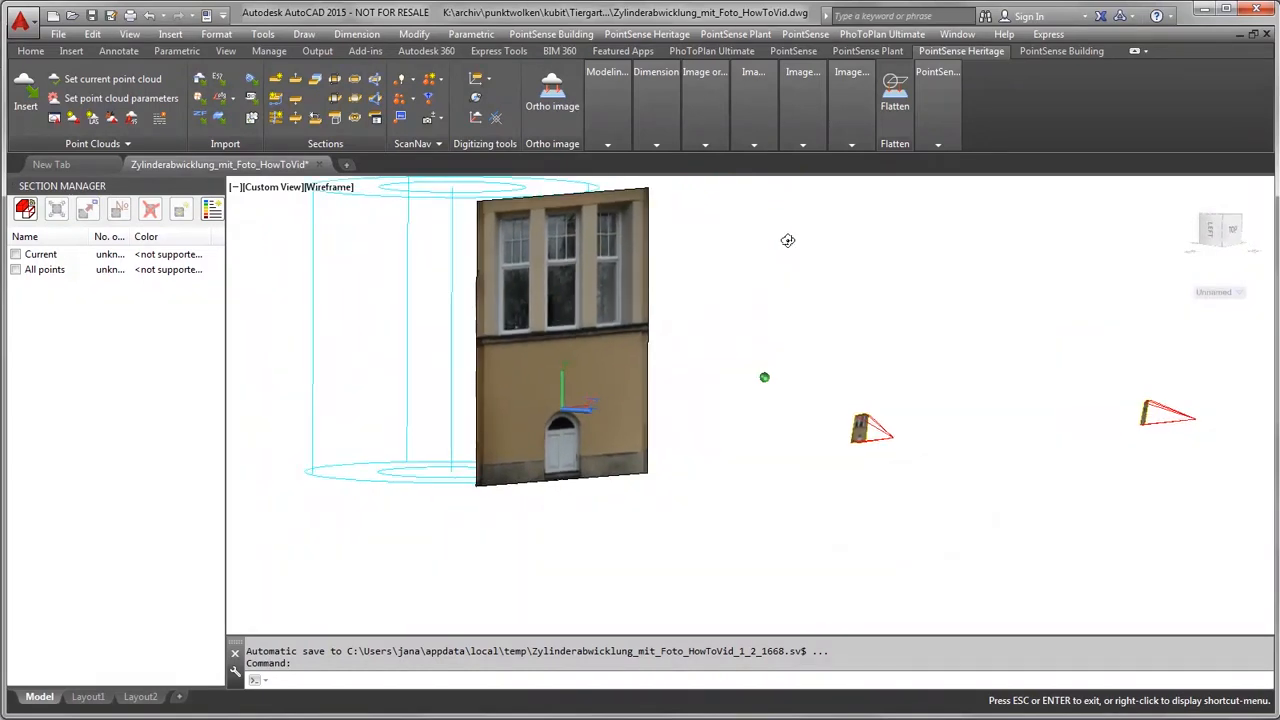
middle_click_drag(540, 294, 609, 325, "shift")
left_click(16, 255)
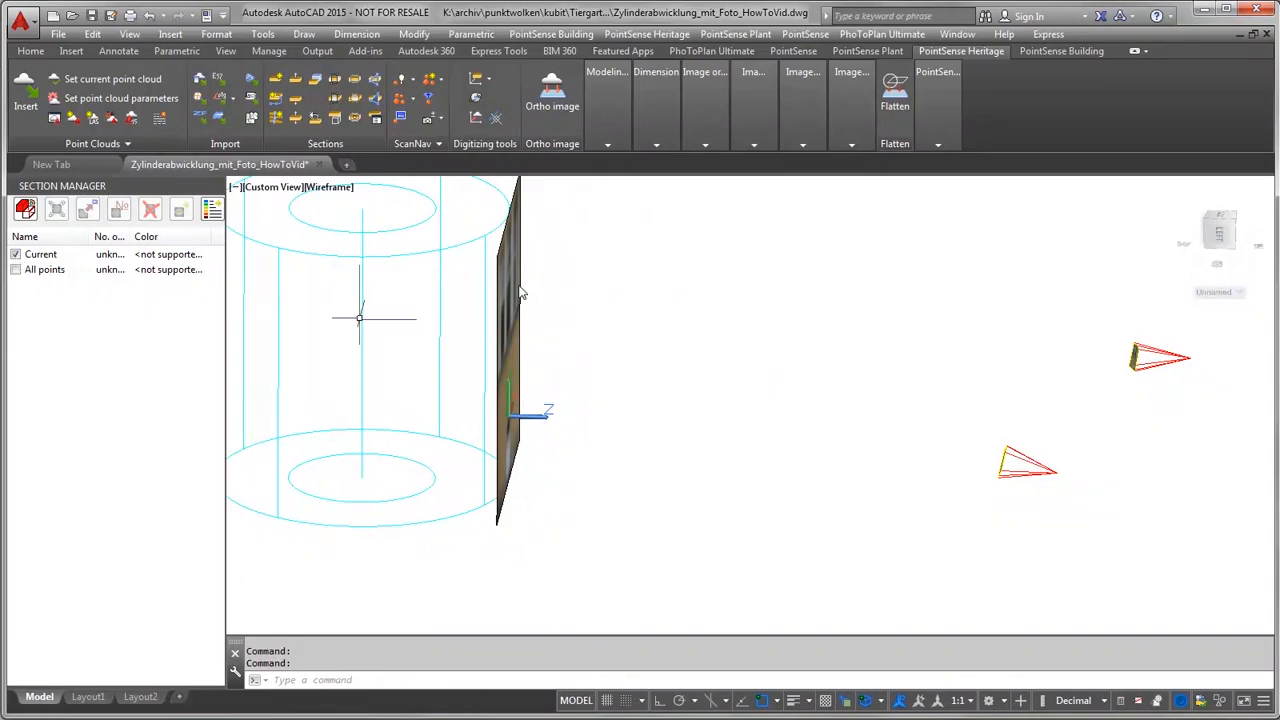
middle_click_drag(543, 289, 425, 268, "shift")
left_click(16, 254)
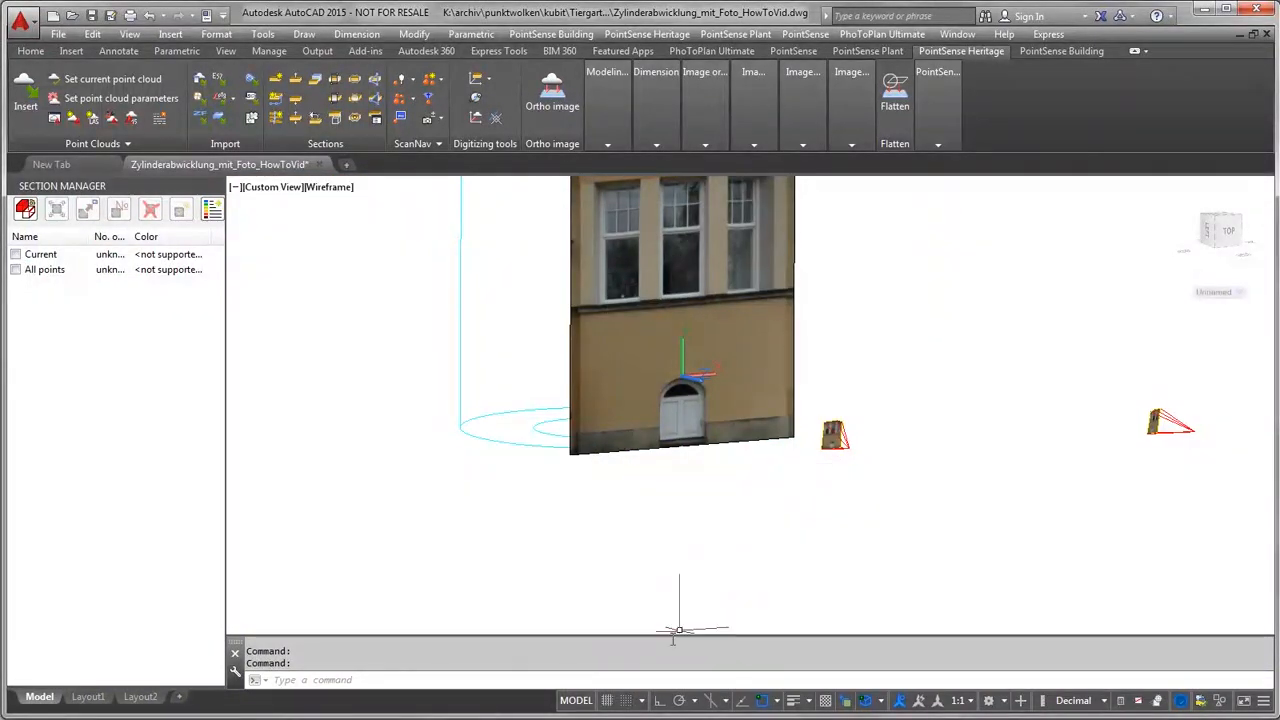
Step: Return to the plan view of the current UCS with the PLAN command and inspect the whole unwrapped facade
left_click(627, 681)
type("_plan")
key("Return")
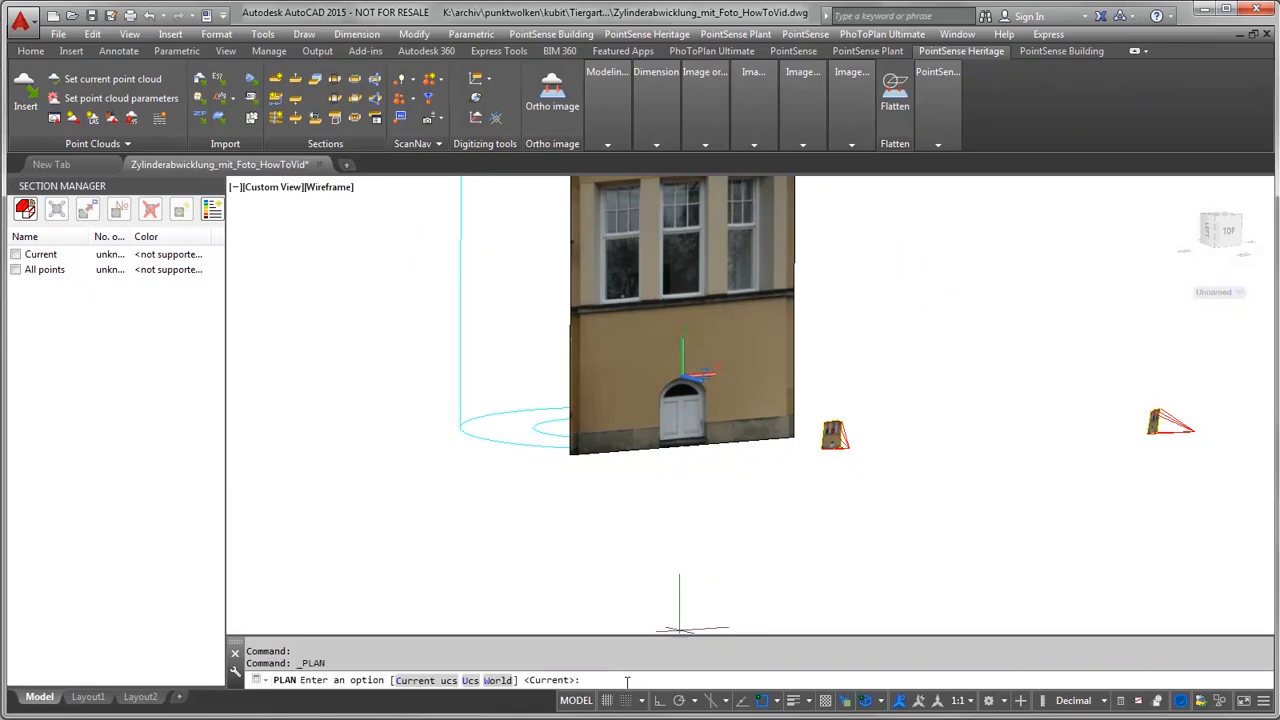
key("Return")
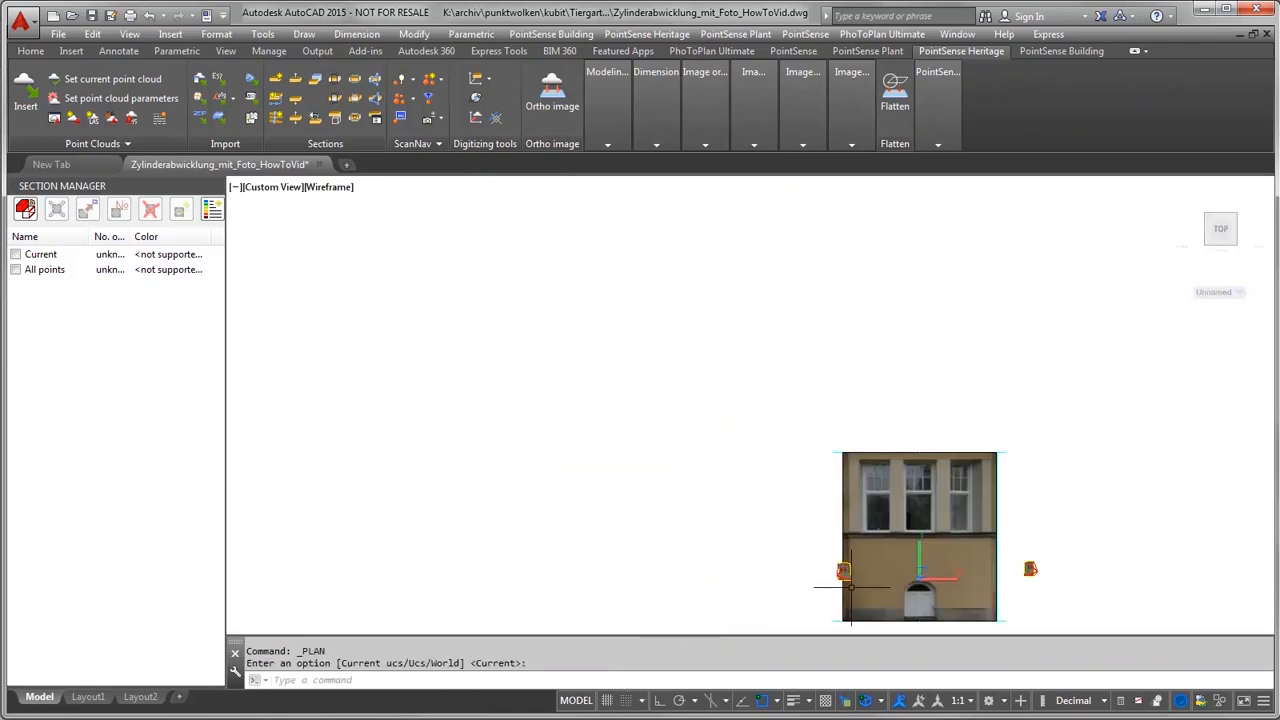
scroll(929, 514, "up", 5)
middle_click_drag(914, 434, 844, 330)
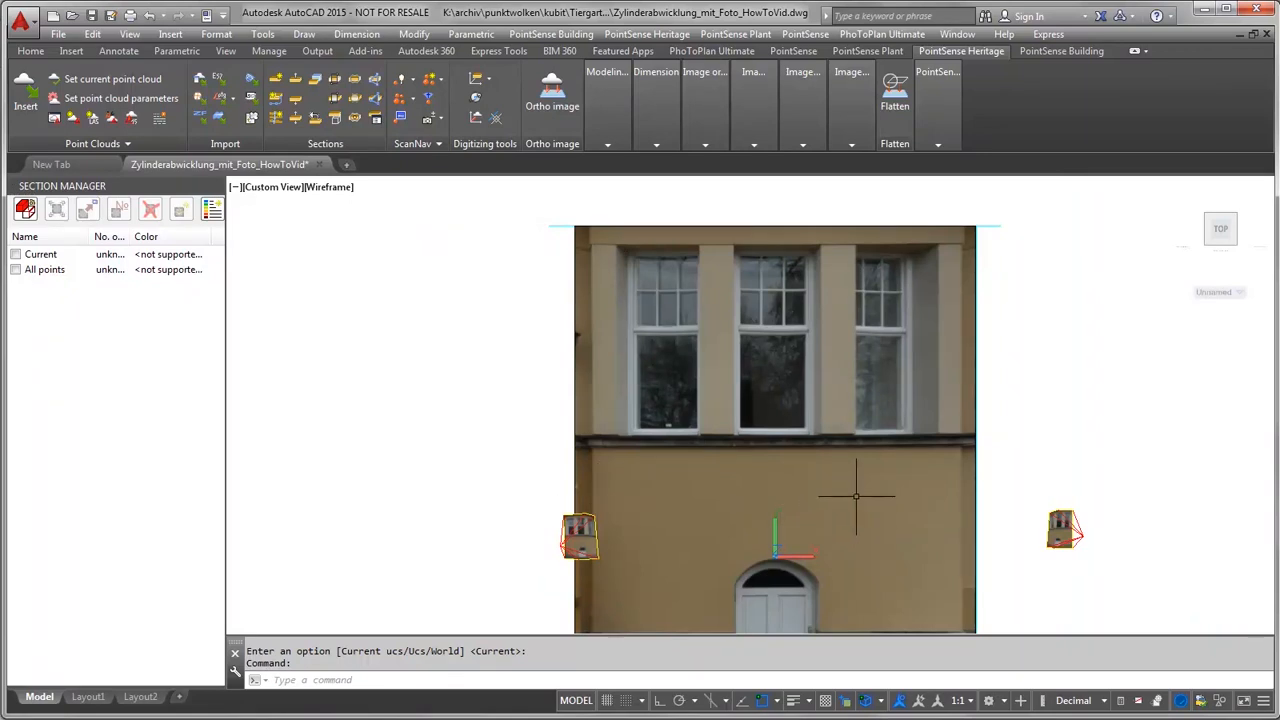
middle_click_drag(851, 514, 806, 437)
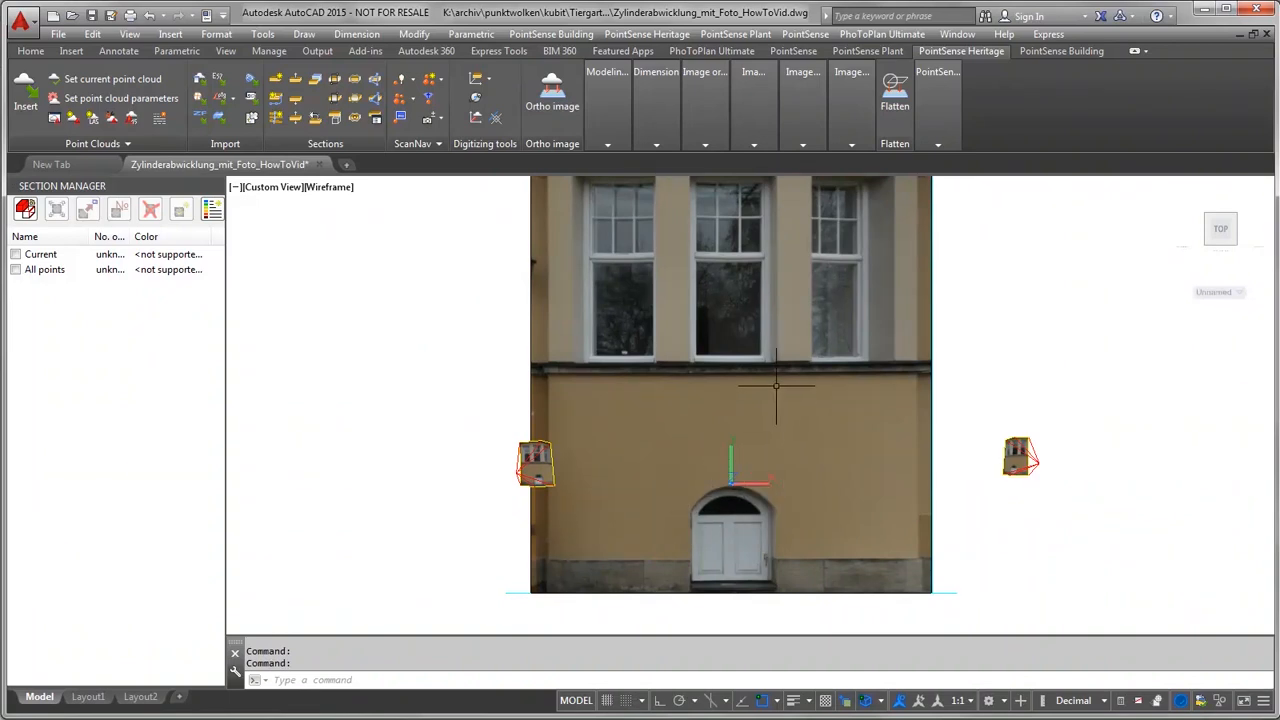
middle_click_drag(776, 394, 739, 414)
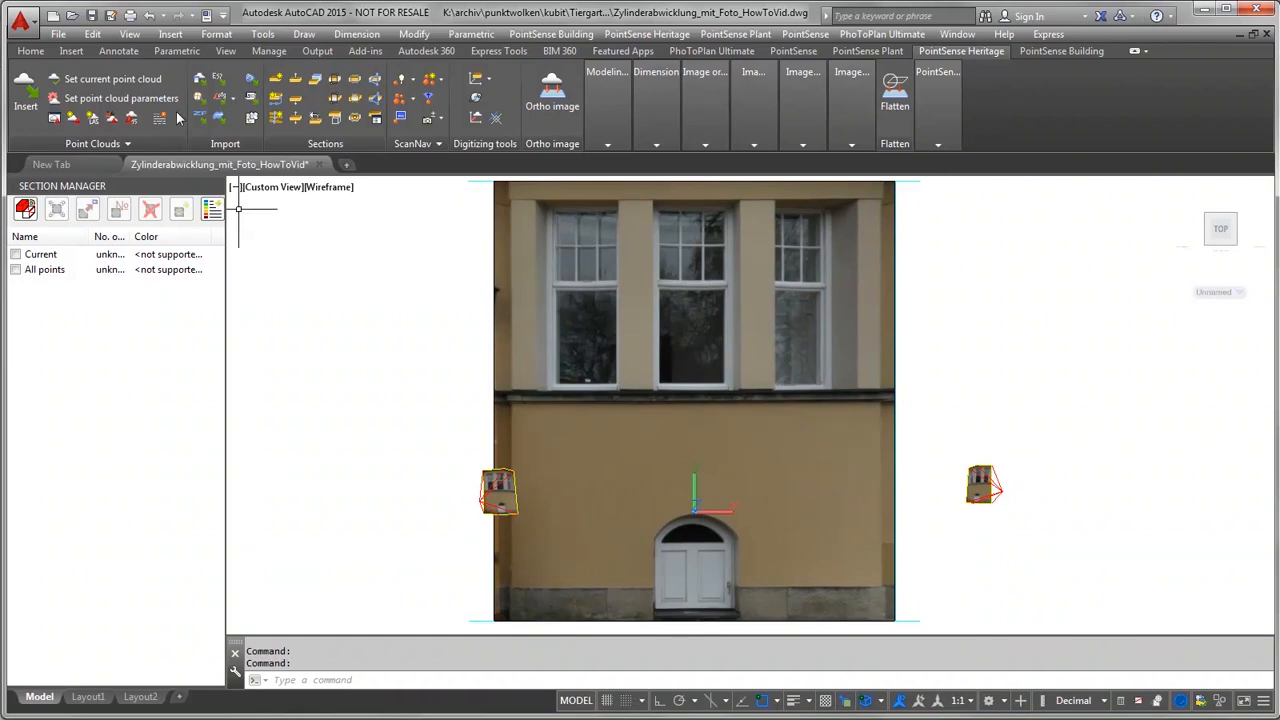
Step: Erase one leftover object from the drawing
left_click(32, 52)
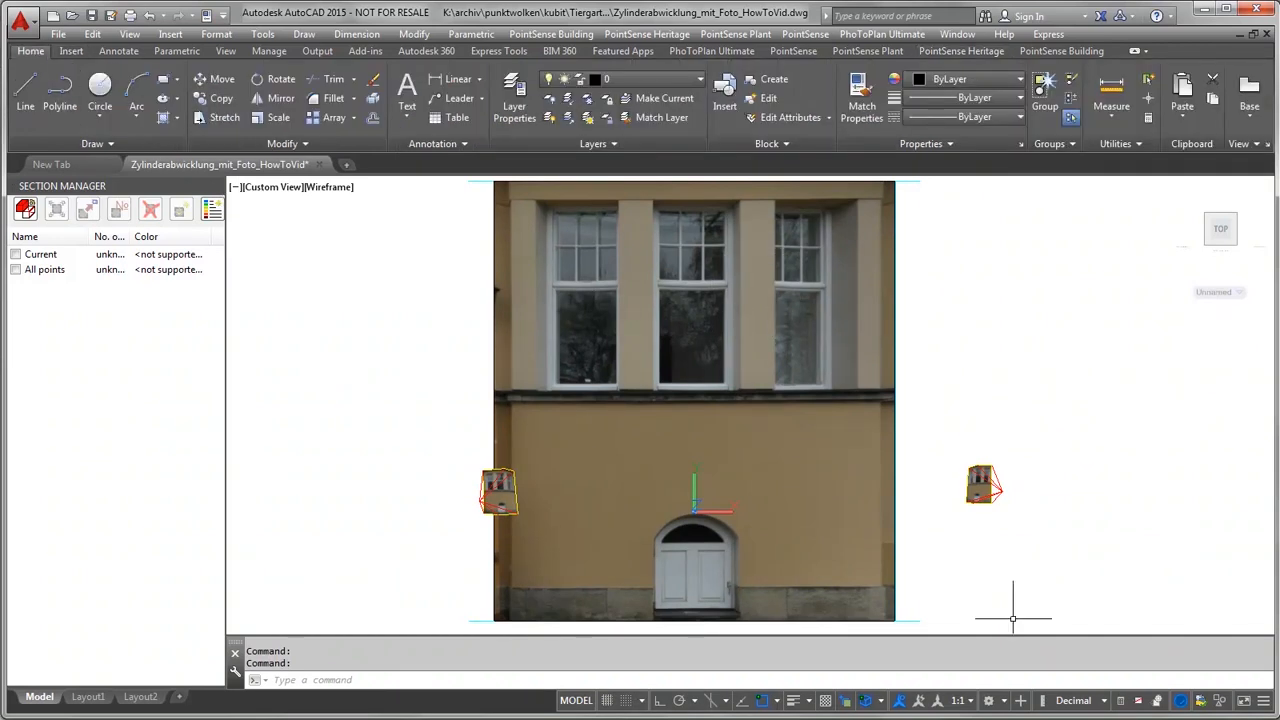
key("Delete")
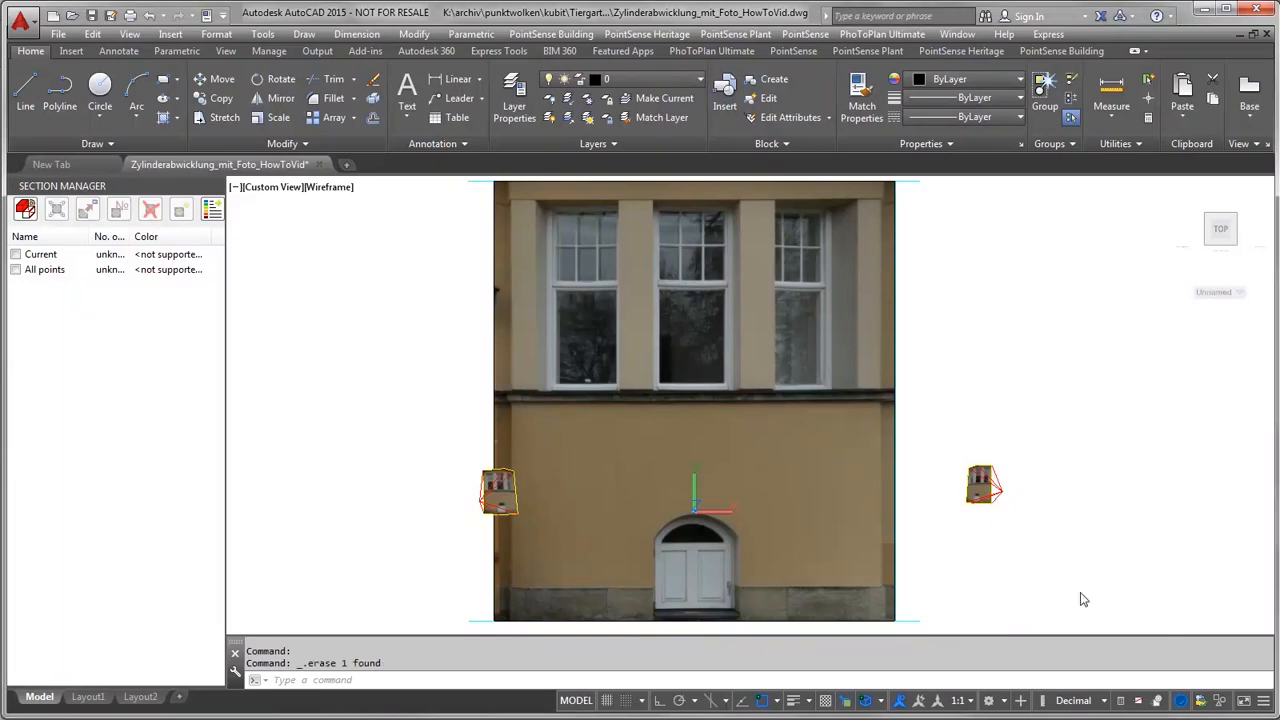
left_click(697, 84)
left_click(624, 156)
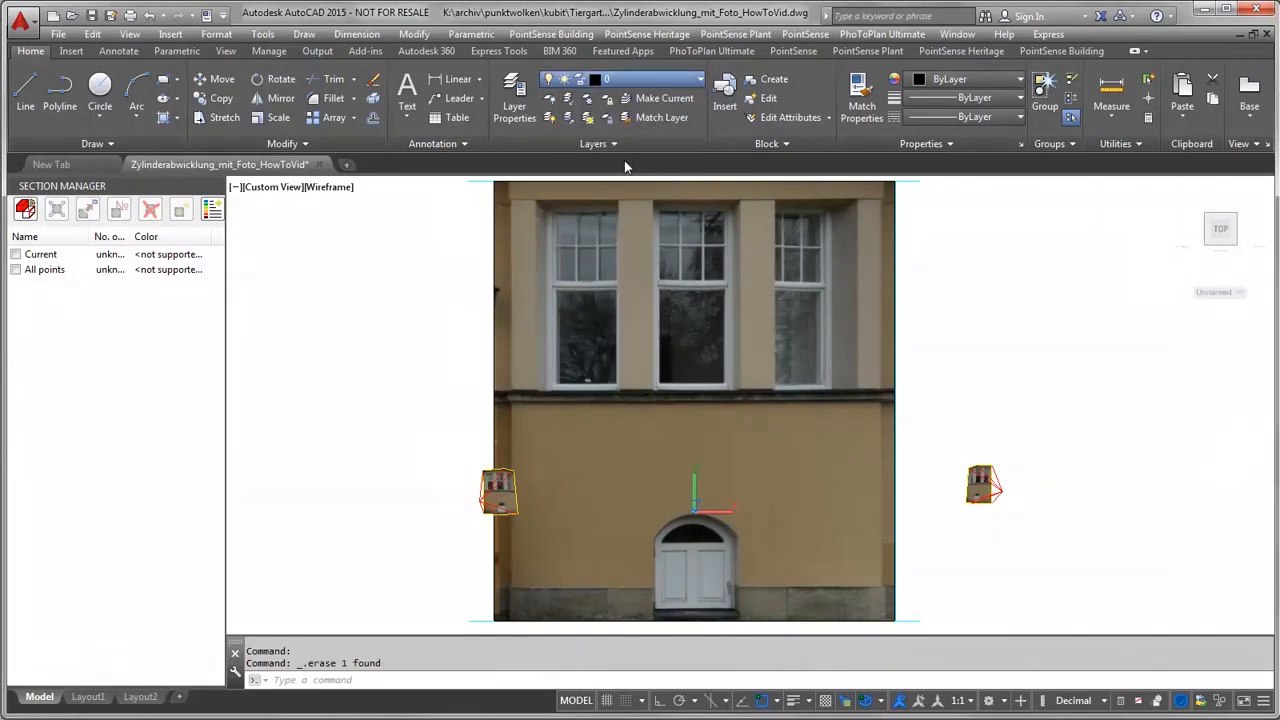
Step: Turn off 3D and 2D object snaps and add a linear dimension across the width of the left window opening
left_click(110, 52)
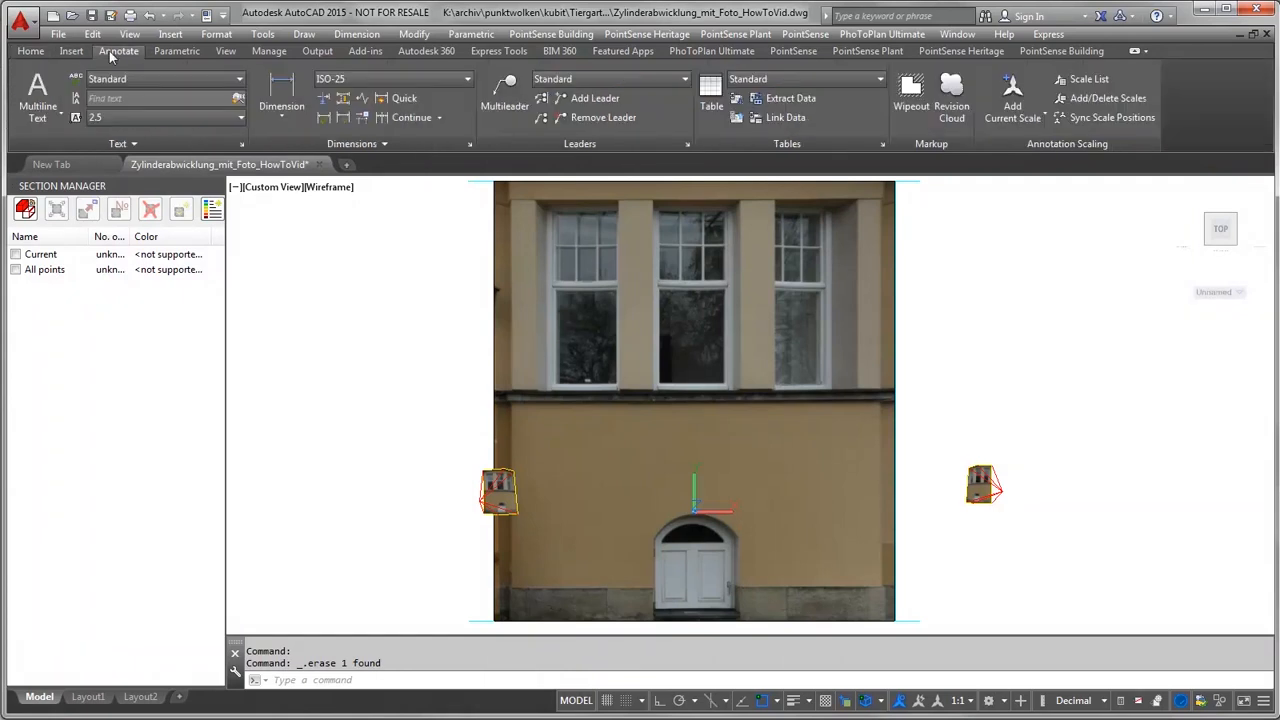
left_click(284, 98)
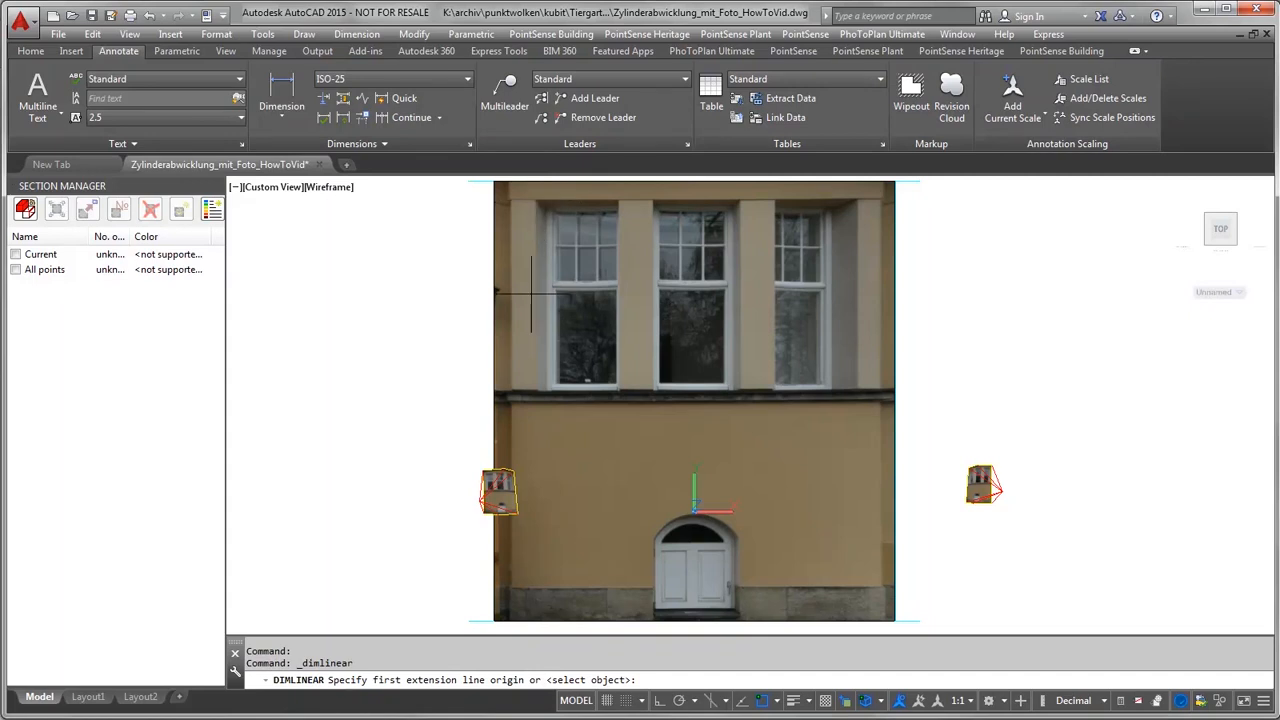
left_click(866, 701)
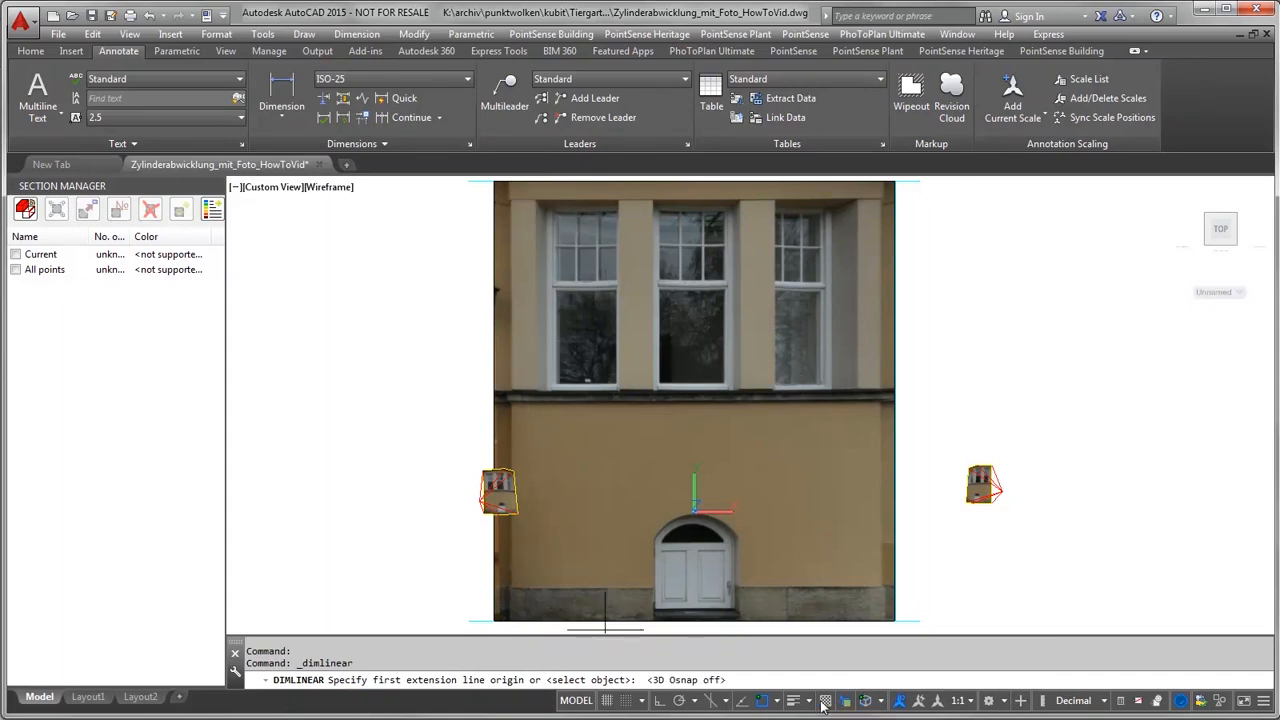
left_click(764, 700)
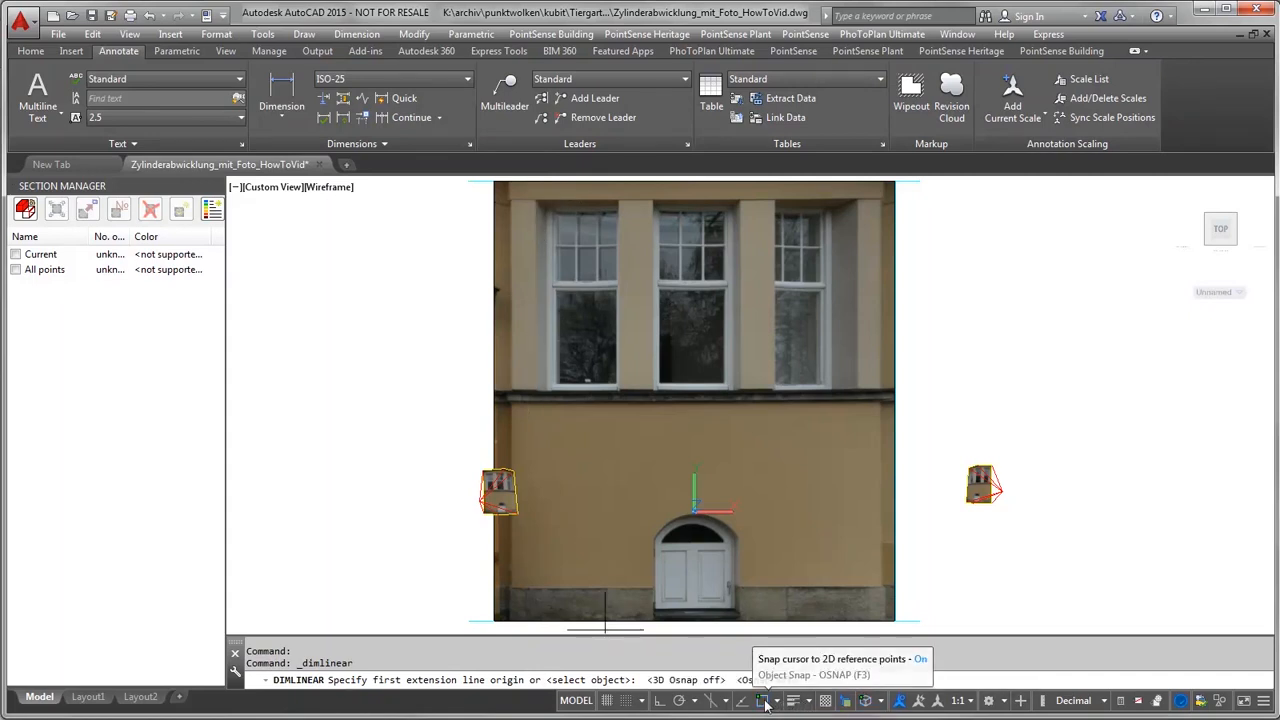
left_click(535, 200)
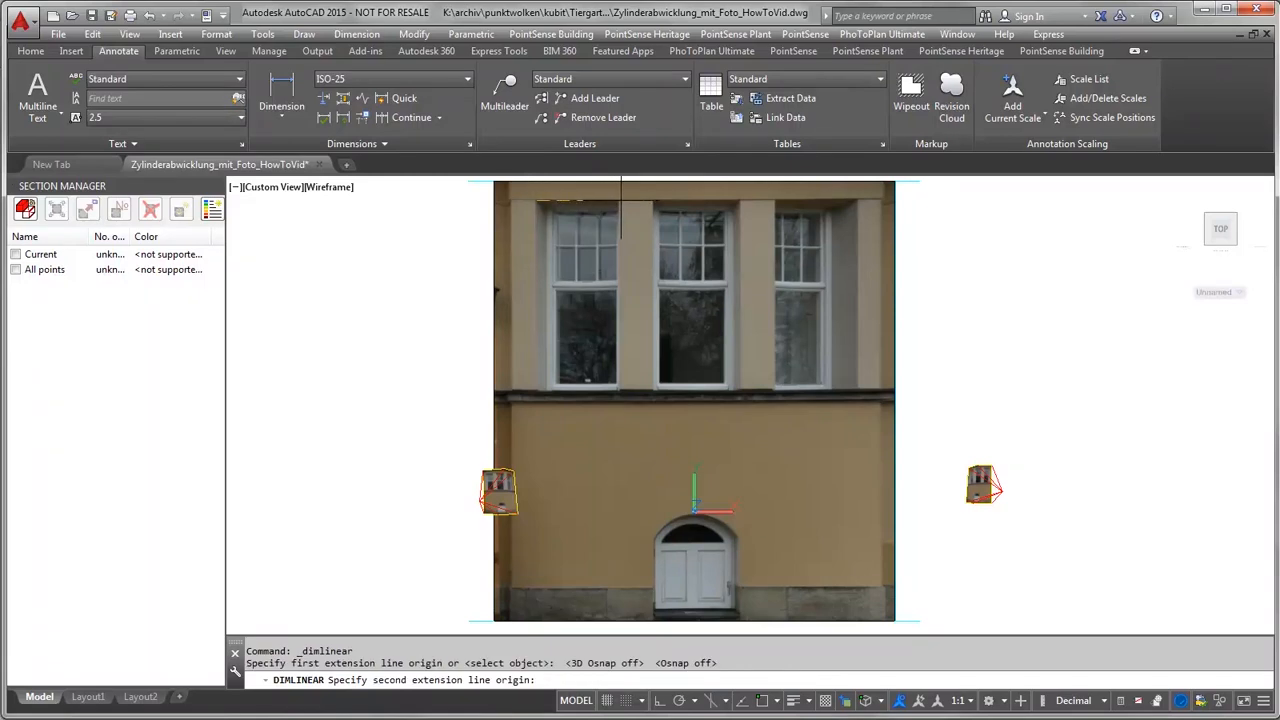
left_click(618, 198)
left_click(616, 189)
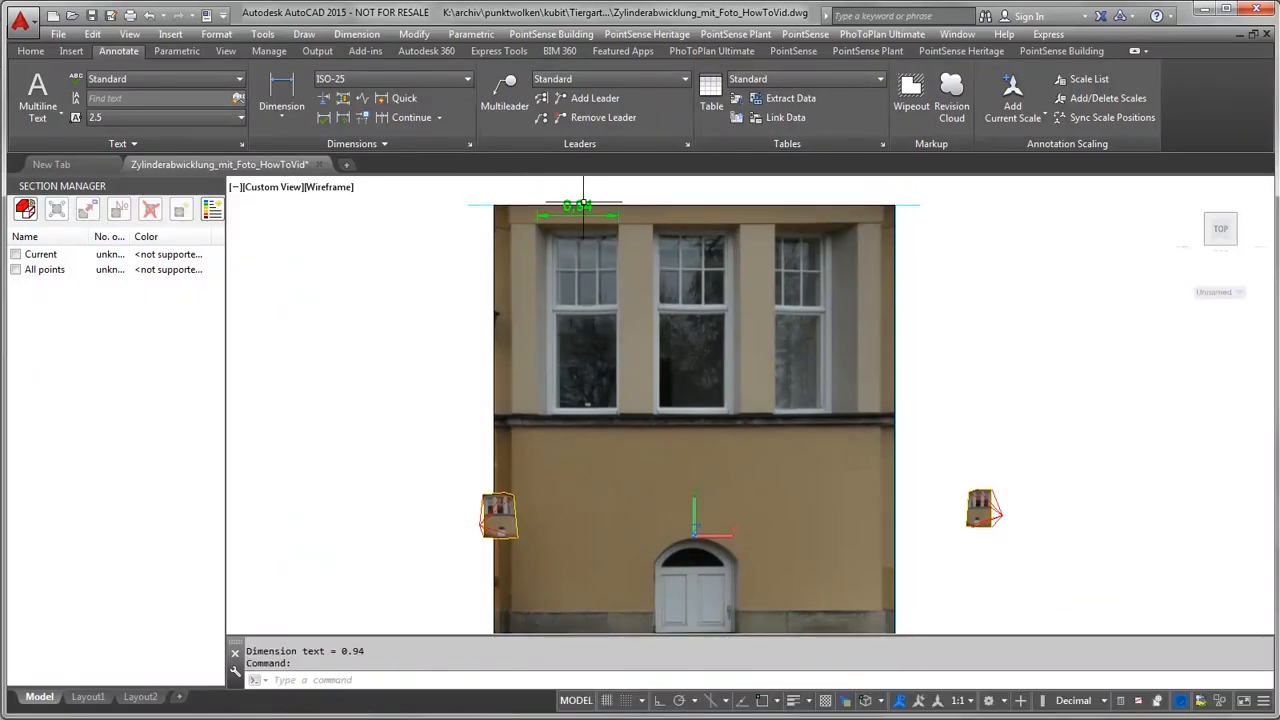
Step: Add a vertical linear dimension from the top of the door arch to the bottom edge of the unwrapped image
scroll(584, 202, "up", 3)
scroll(584, 202, "down", 2)
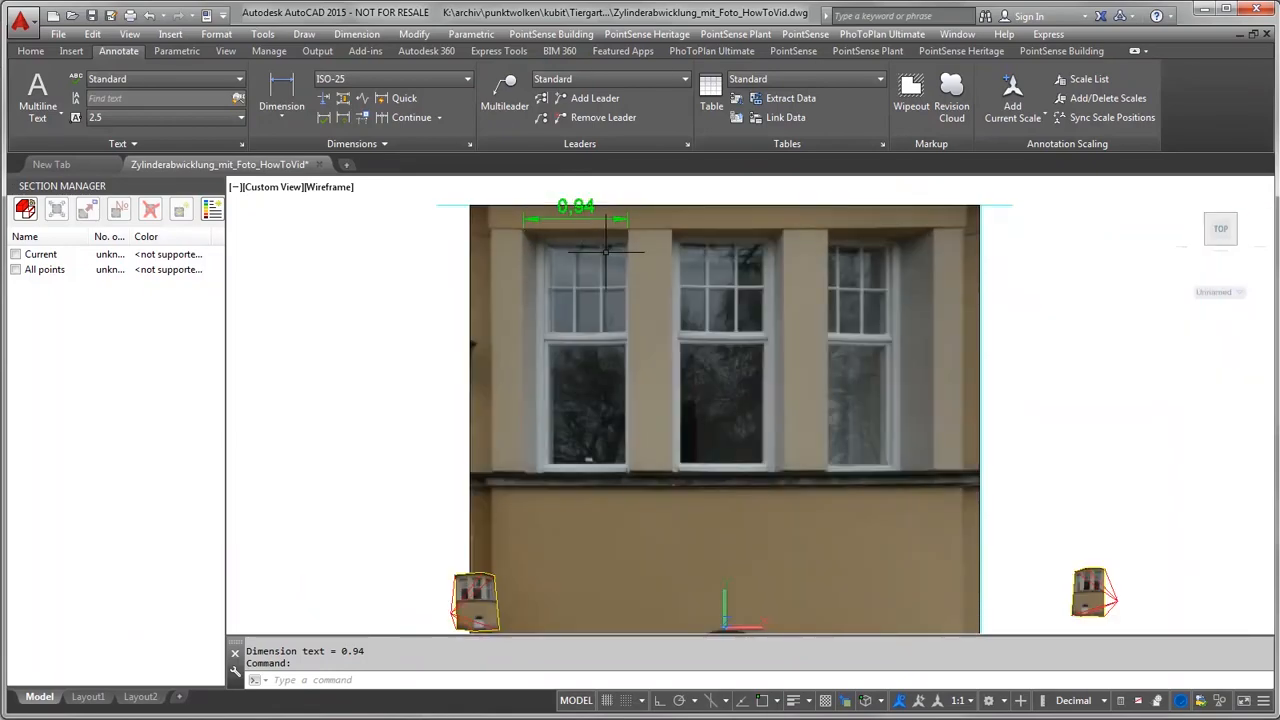
middle_click_drag(639, 365, 641, 219)
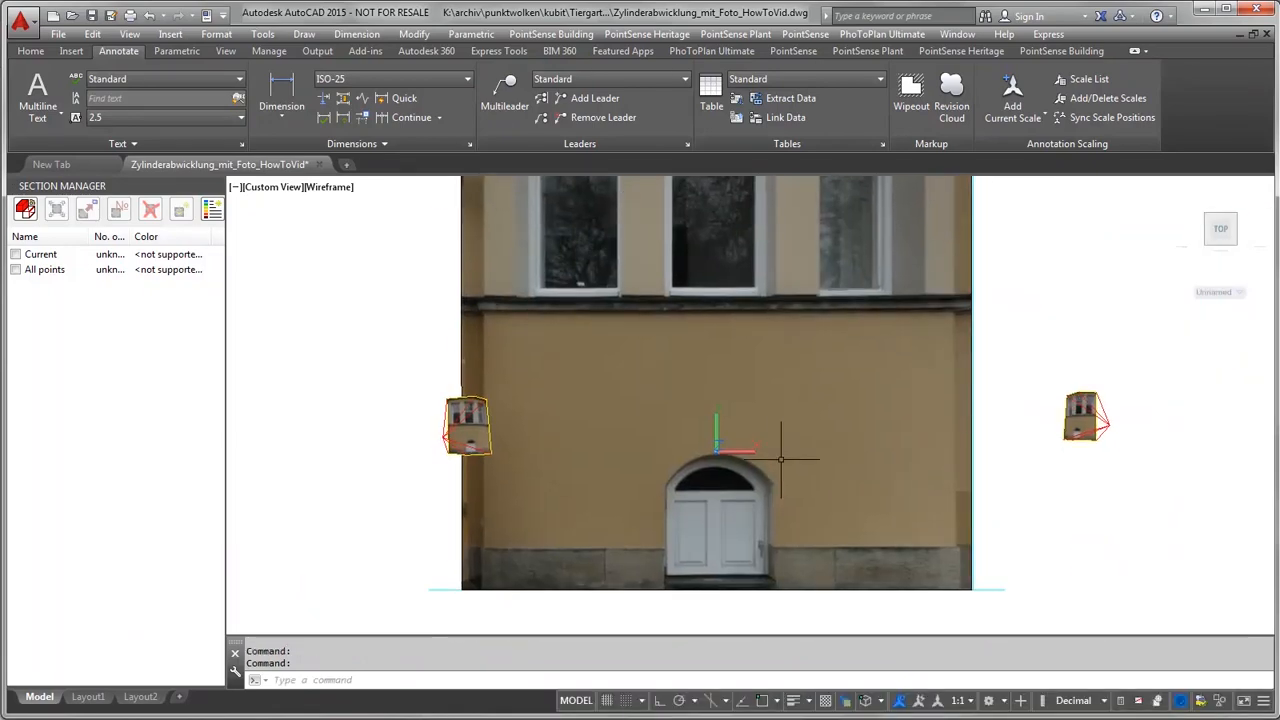
key("Return")
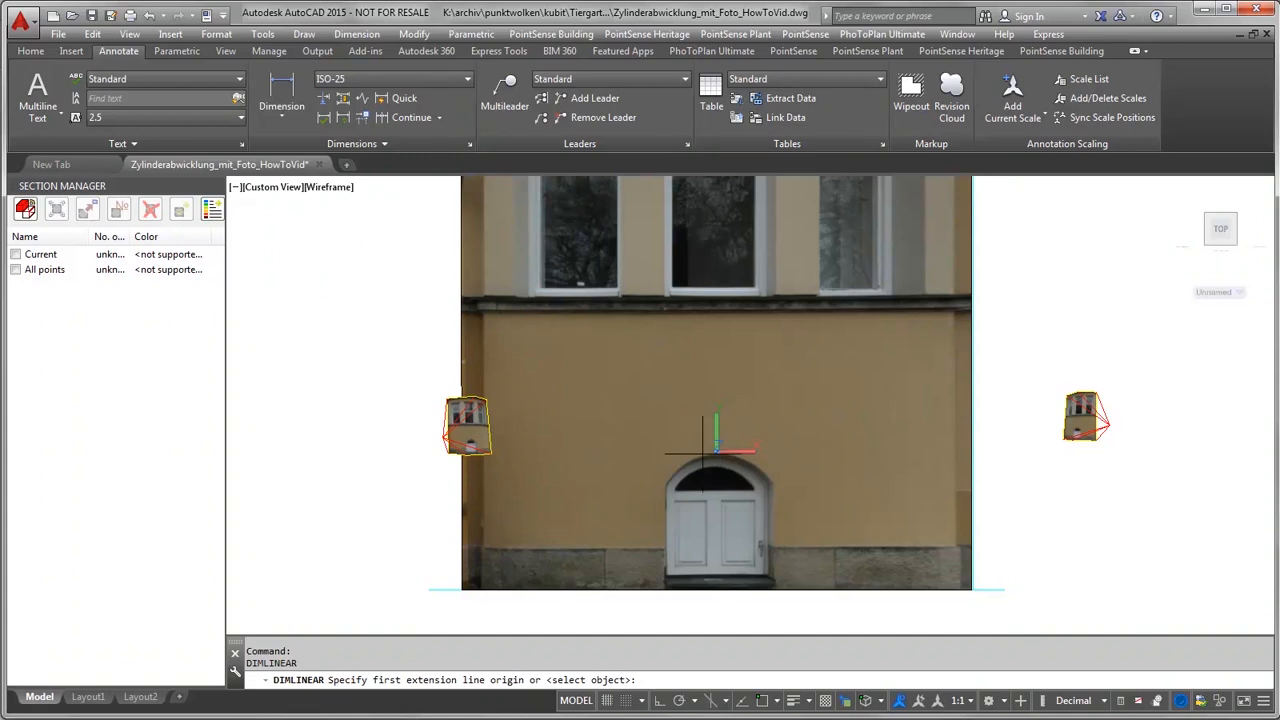
left_click(716, 453)
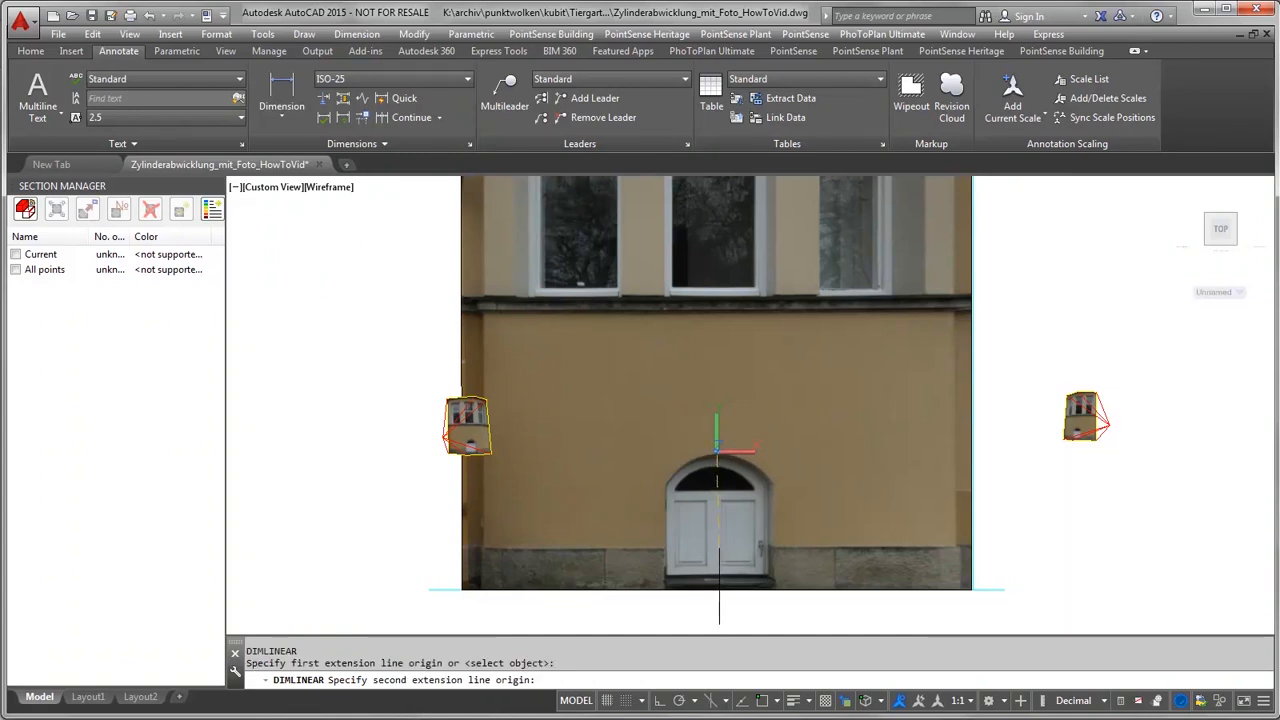
left_click(719, 588)
left_click(806, 567)
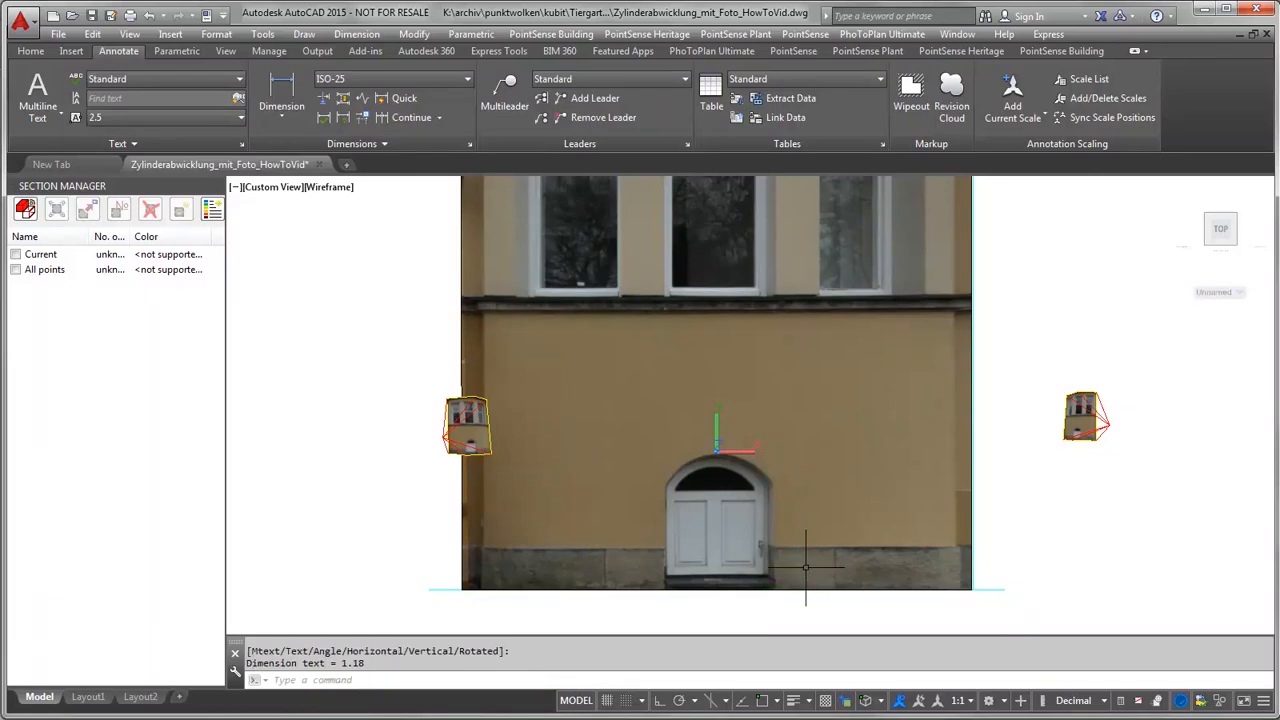
scroll(806, 565, "down", 2)
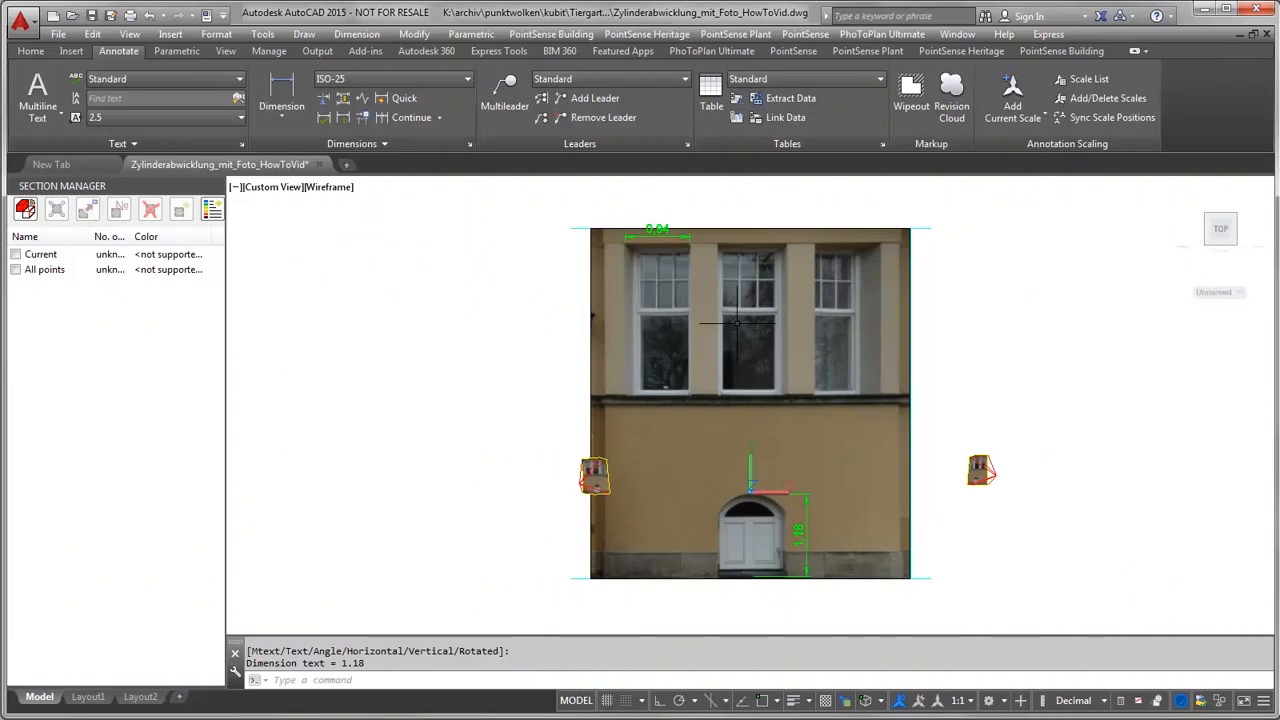
scroll(736, 322, "up", 5)
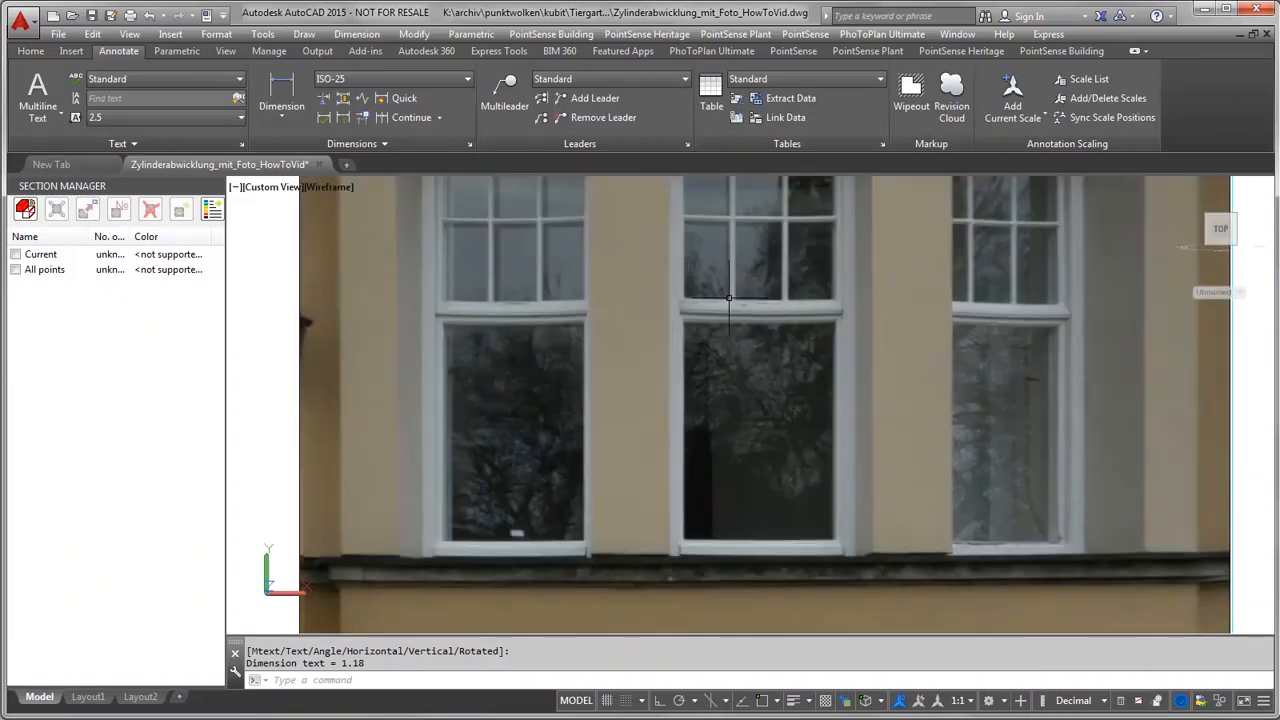
scroll(799, 305, "down", 2)
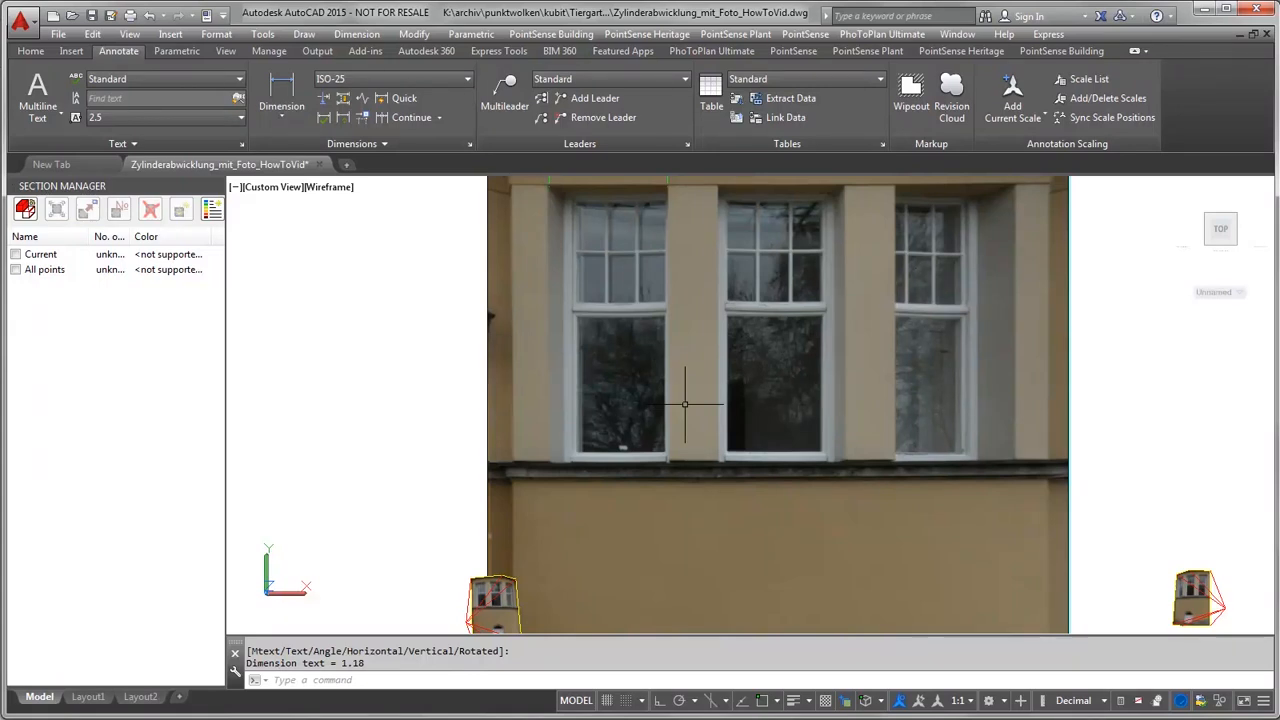
scroll(685, 404, "down", 3)
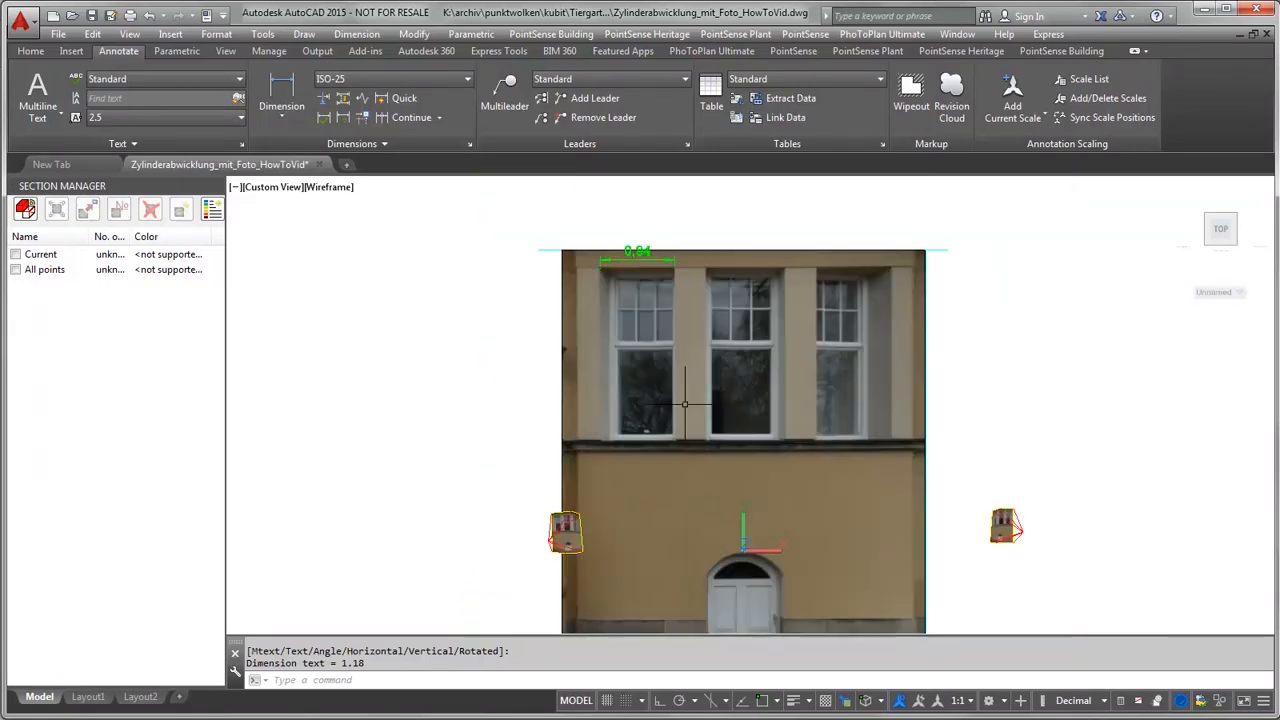
mouse_move(702, 468)
middle_mouse_down()
mouse_move(693, 411)
mouse_move(695, 439)
middle_mouse_up()
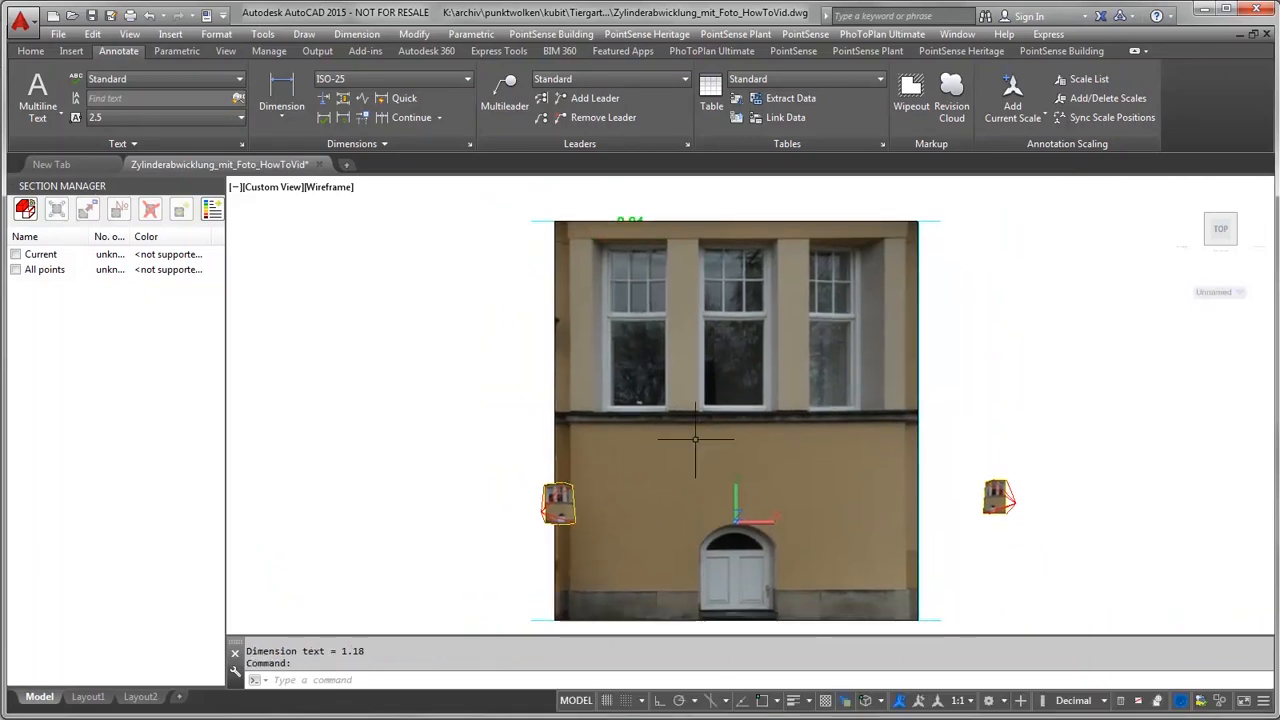
scroll(695, 439, "up", 2)
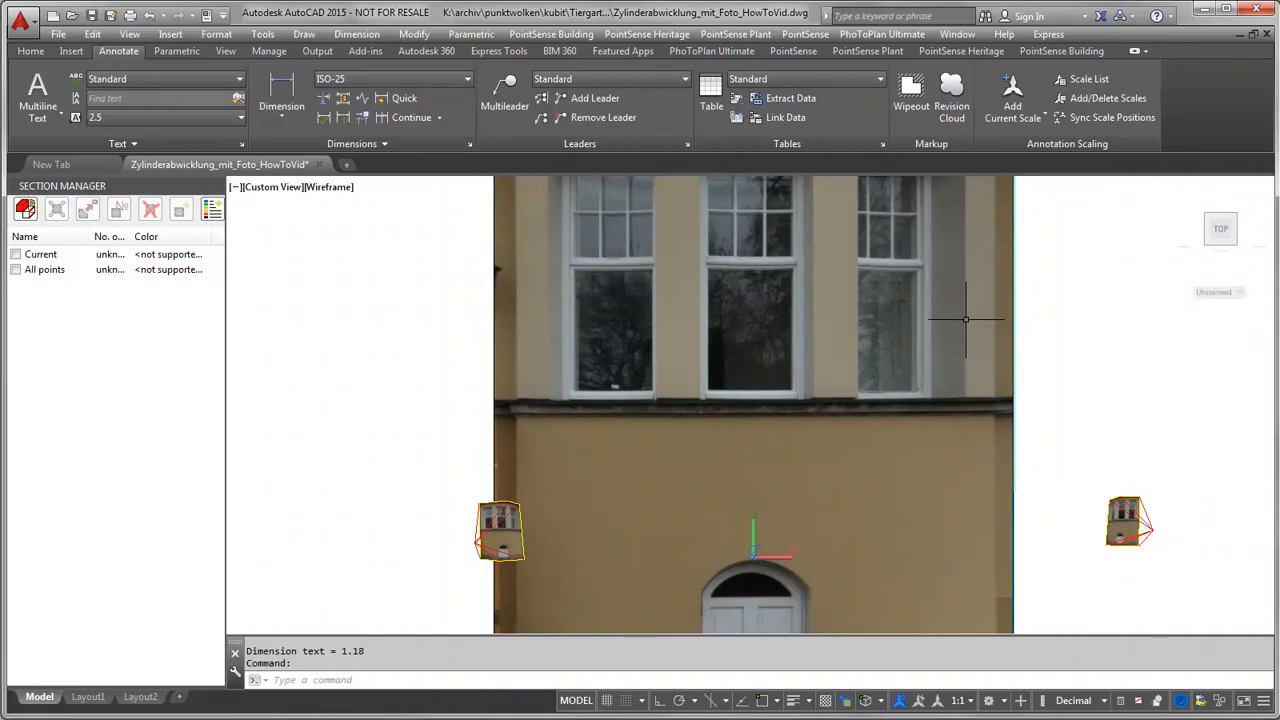
Step: Close the drawing without saving changes and open Zylinderabwicklung_ohne_Foto.dwg
left_click(1267, 37)
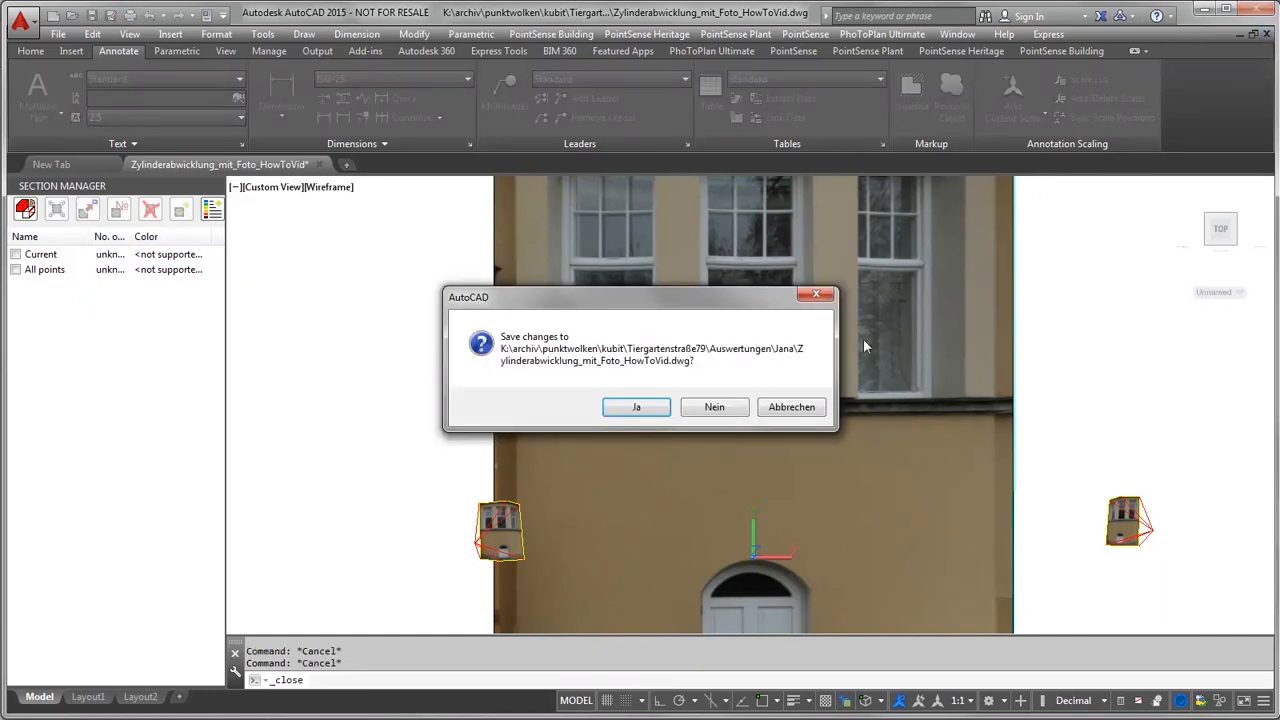
left_click(710, 408)
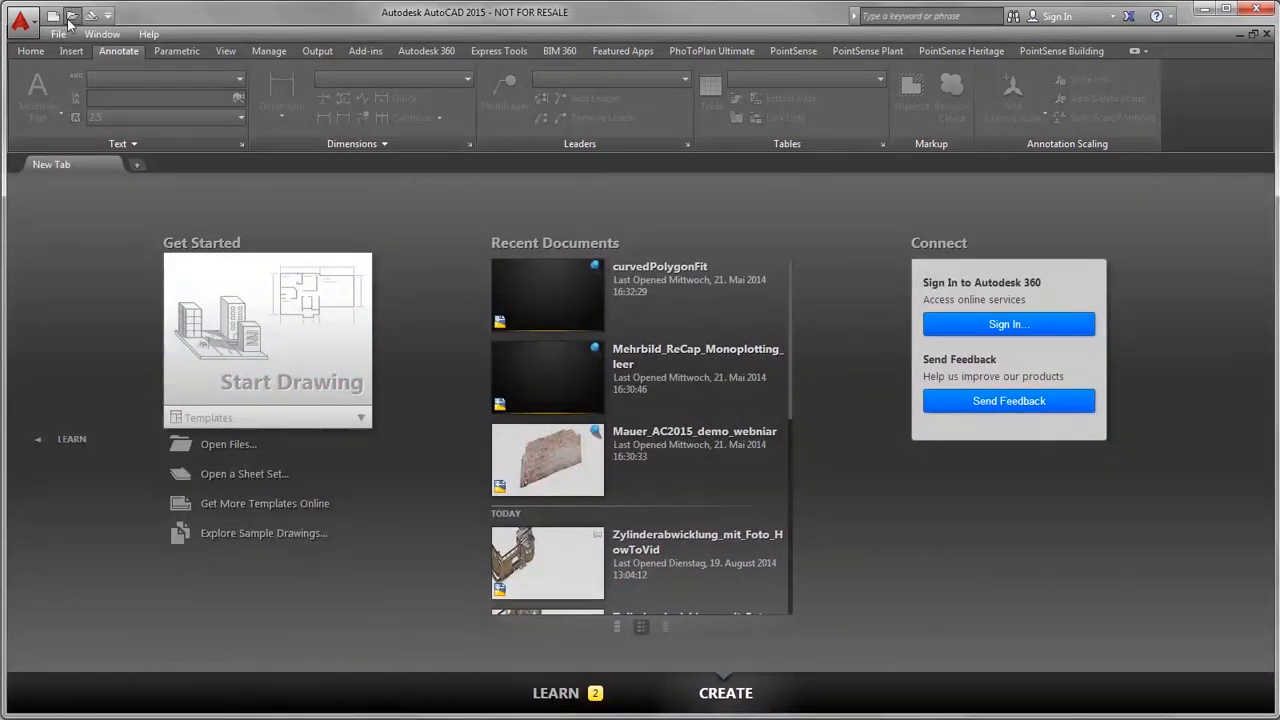
left_click(71, 16)
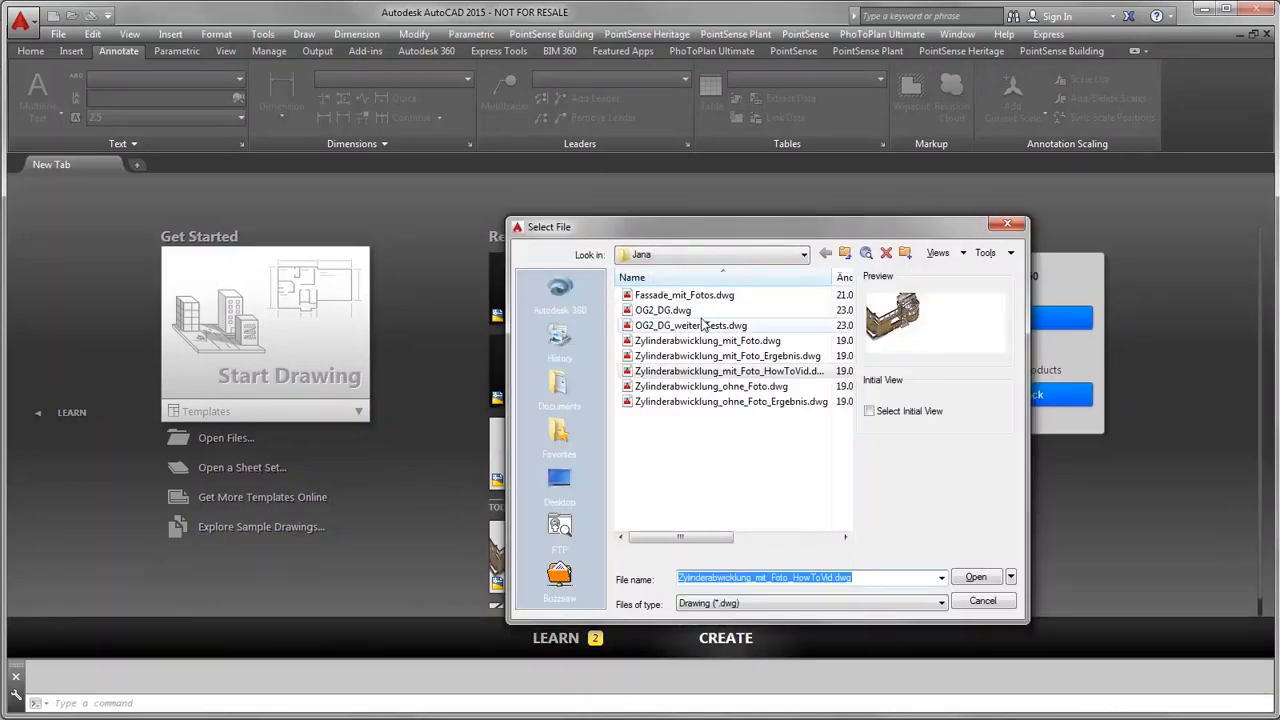
left_click(730, 388)
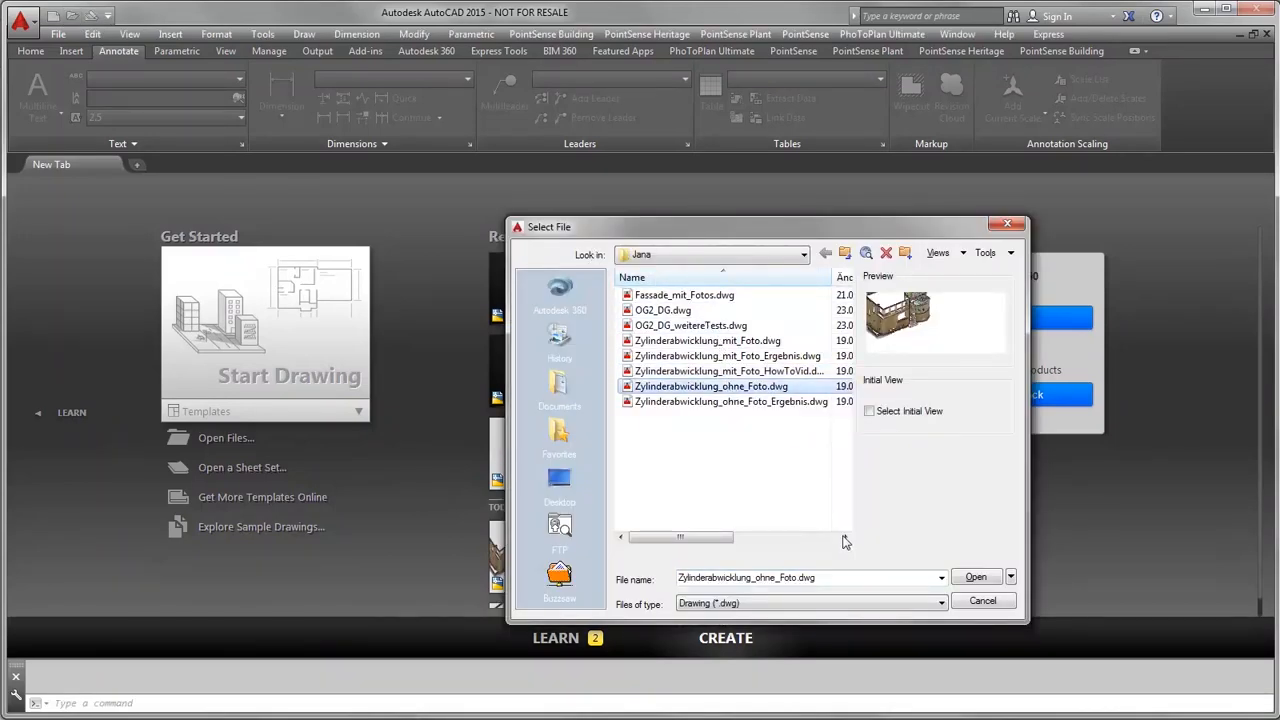
left_click(970, 578)
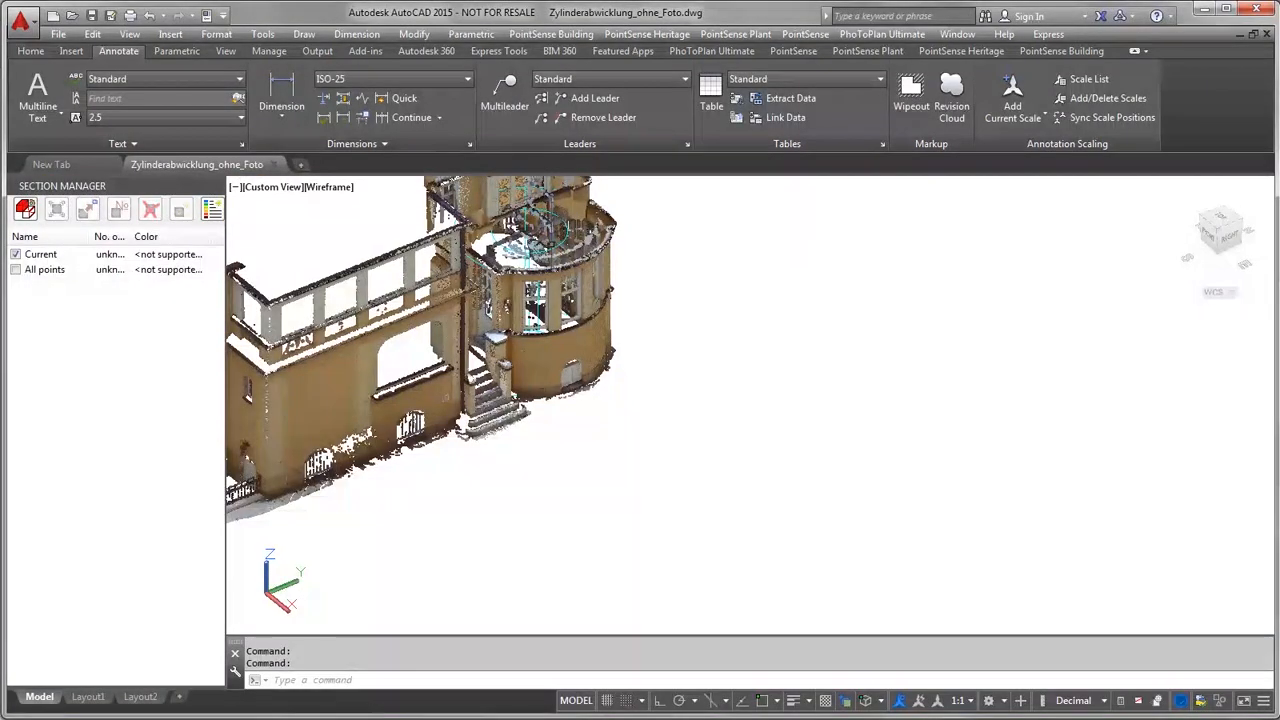
Step: Examine the building's point cloud in 3D and look at the curved bay from above
scroll(545, 240, "up", 4)
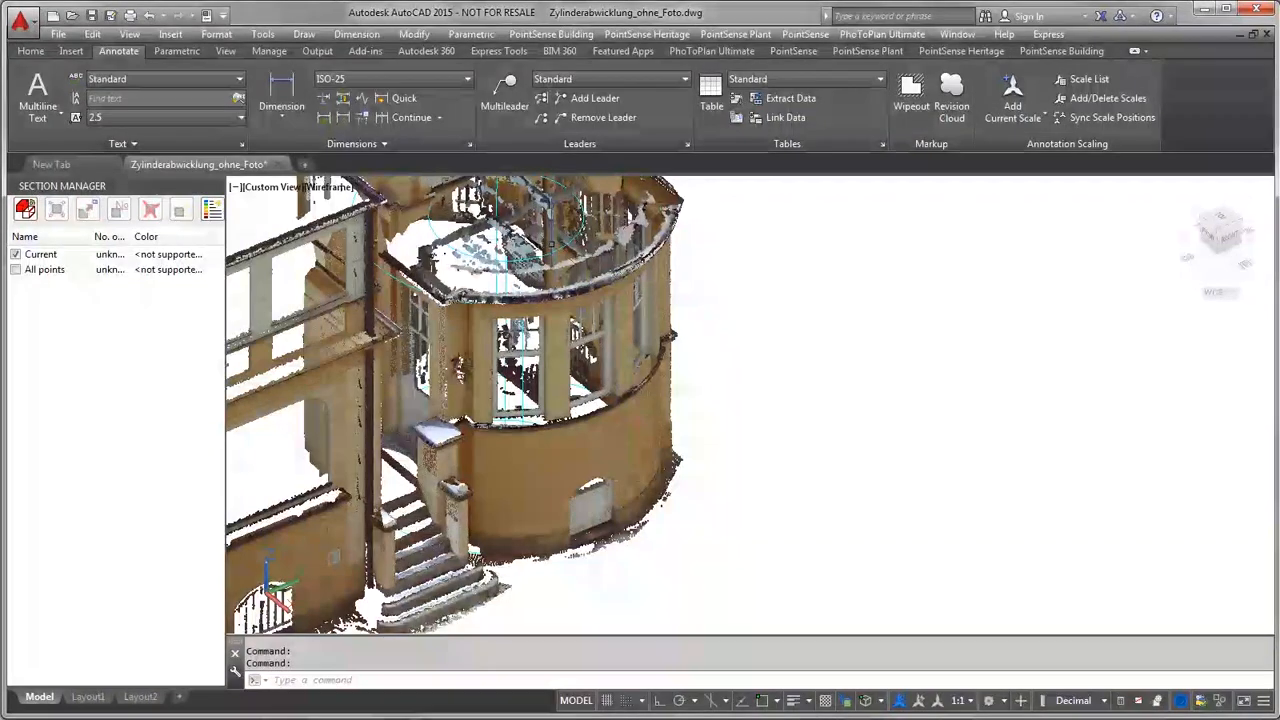
scroll(560, 268, "down", 4)
middle_click_drag(560, 270, 808, 343)
scroll(910, 535, "down", 3)
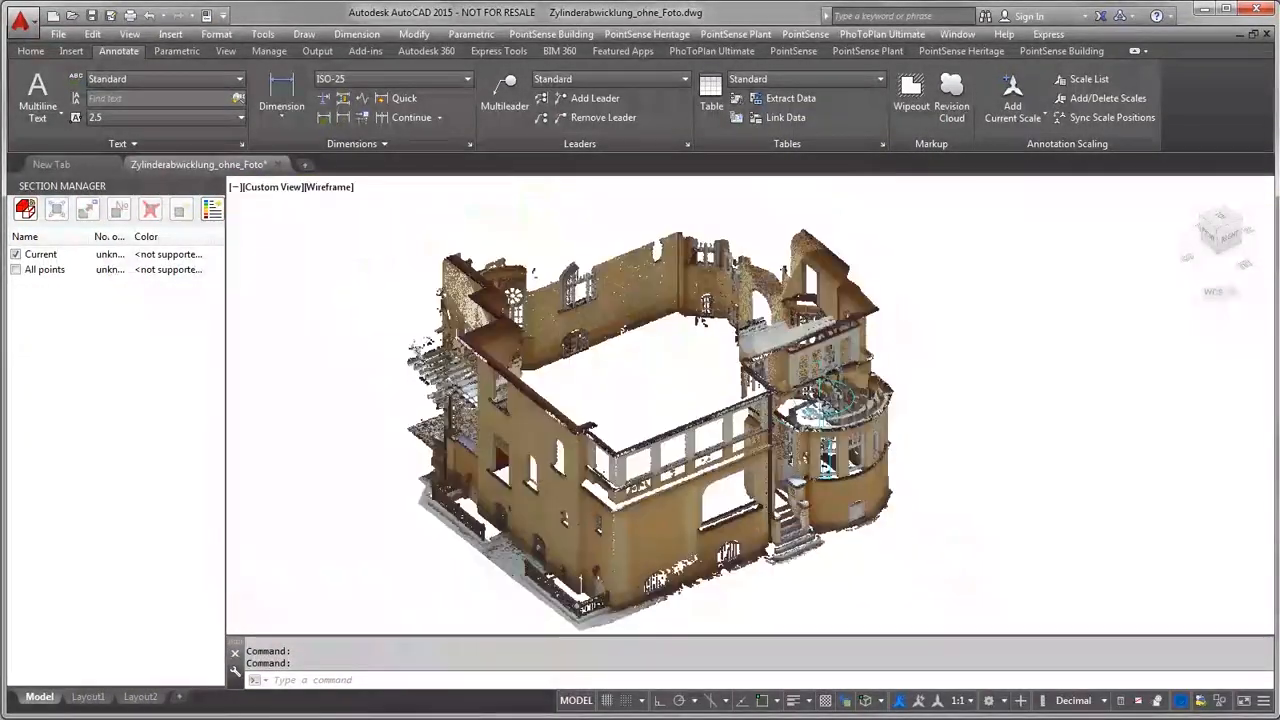
scroll(866, 476, "up", 5)
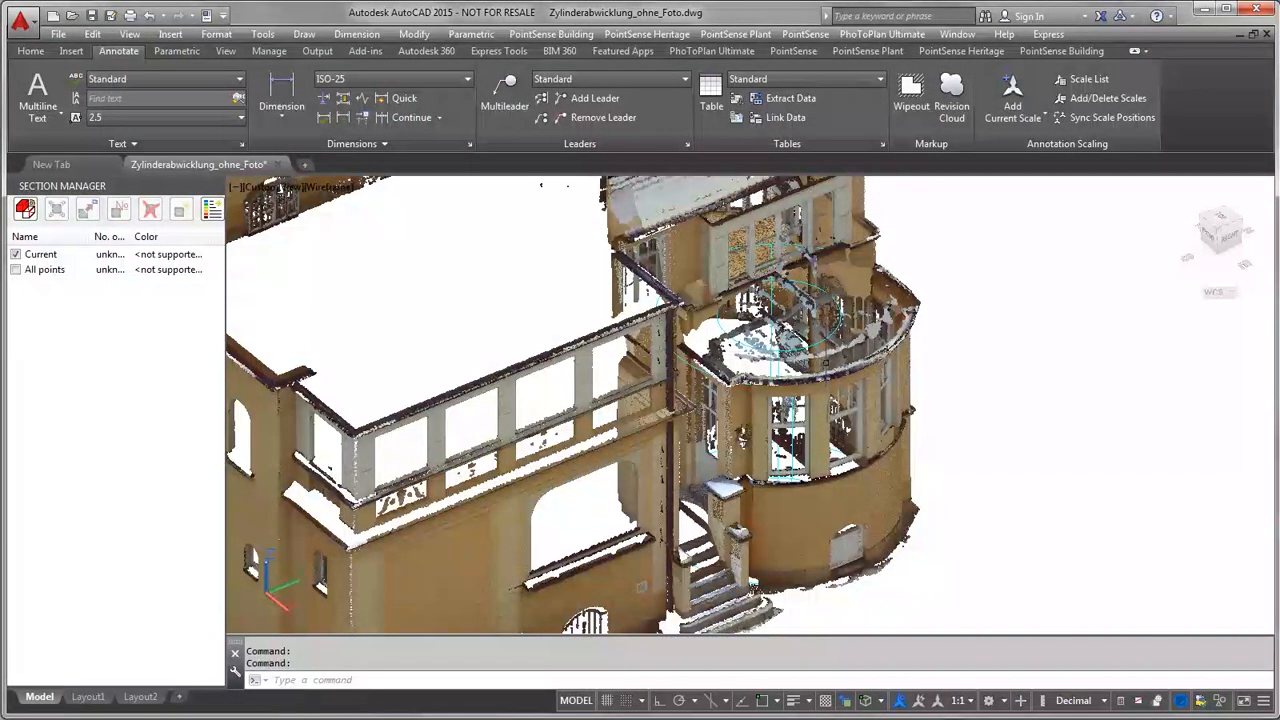
middle_click_drag(830, 362, 756, 528, "shift")
scroll(755, 522, "up", 2)
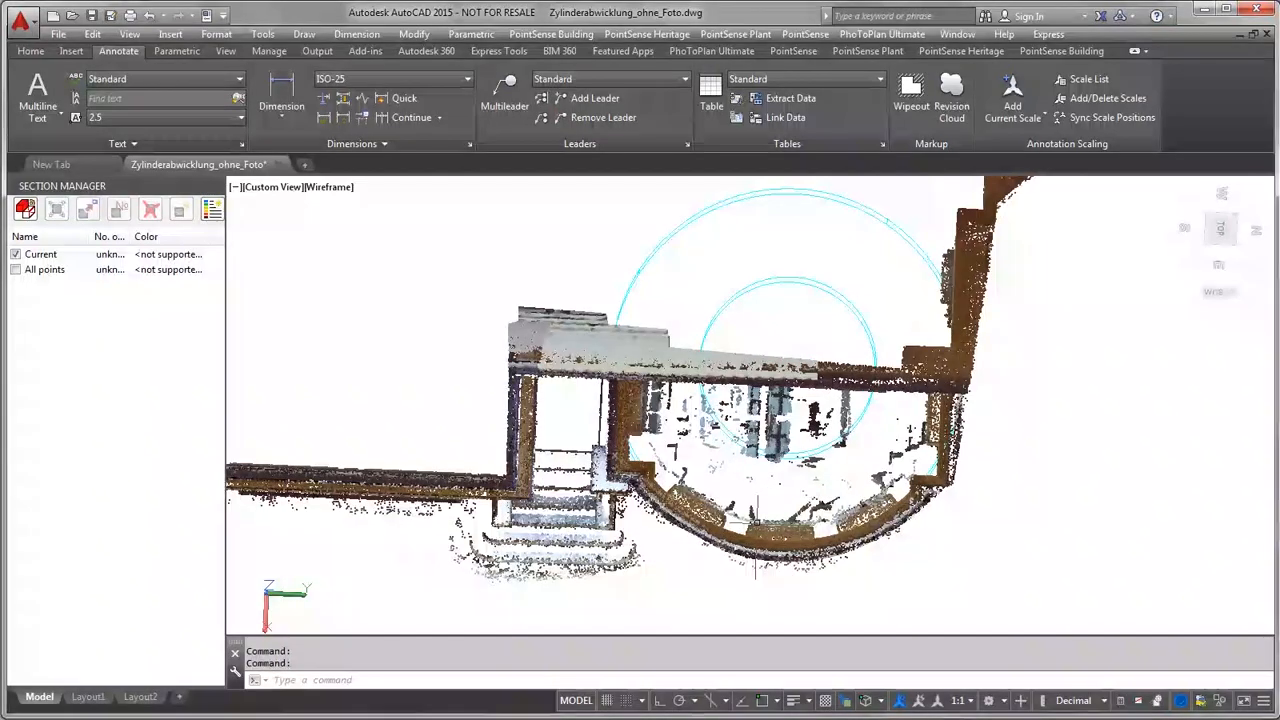
Step: Start a circular point cloud section in Shell mode and enable the point cloud Node mode of the 3D object snap
left_click(940, 51)
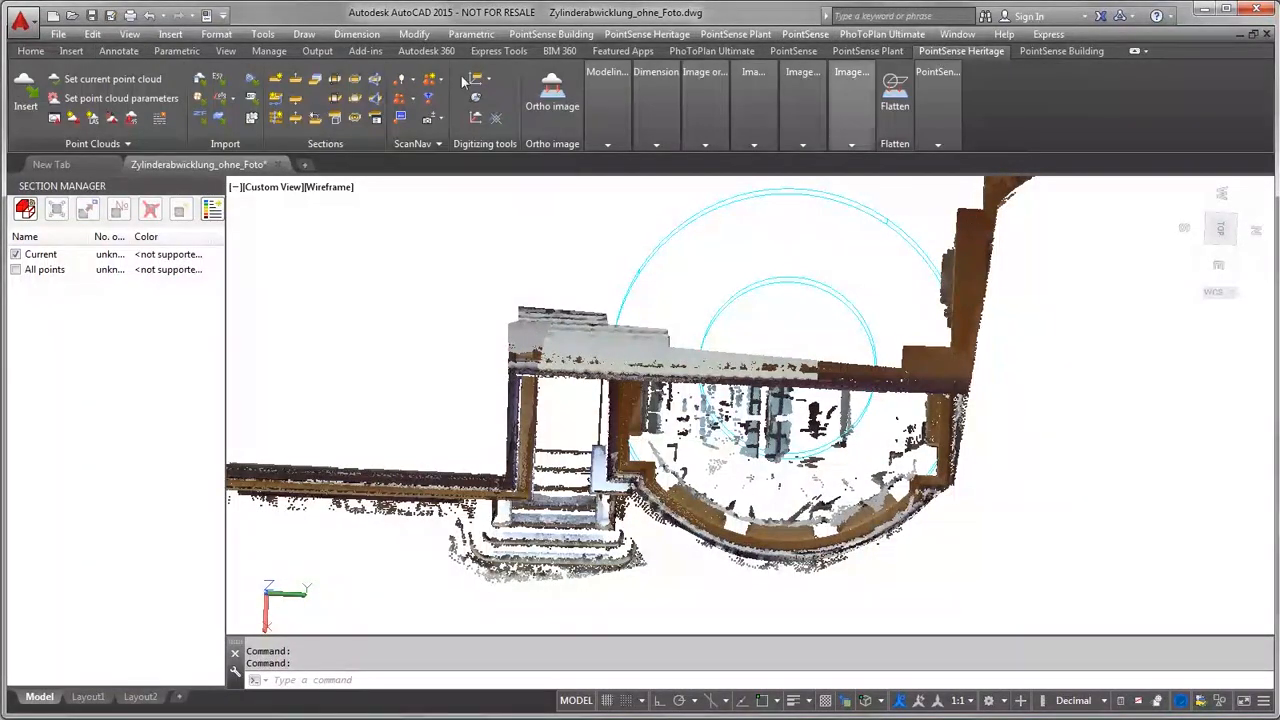
left_click(356, 119)
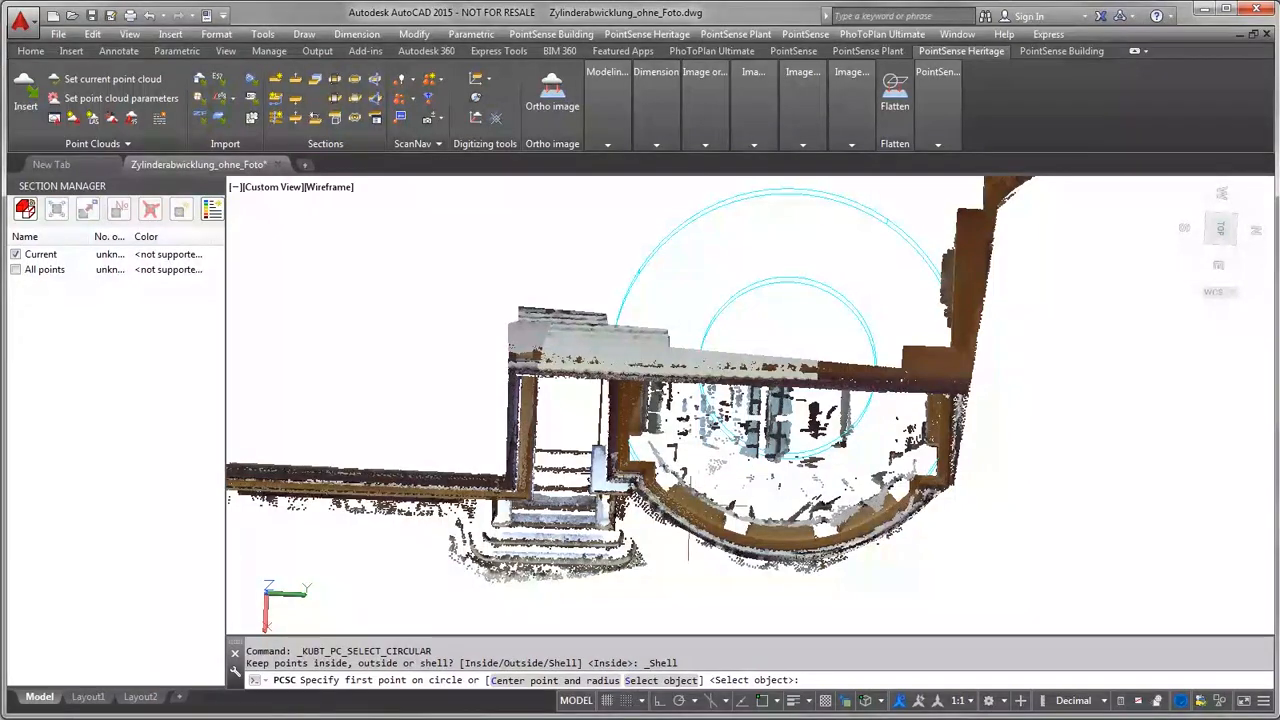
scroll(675, 560, "up", 2)
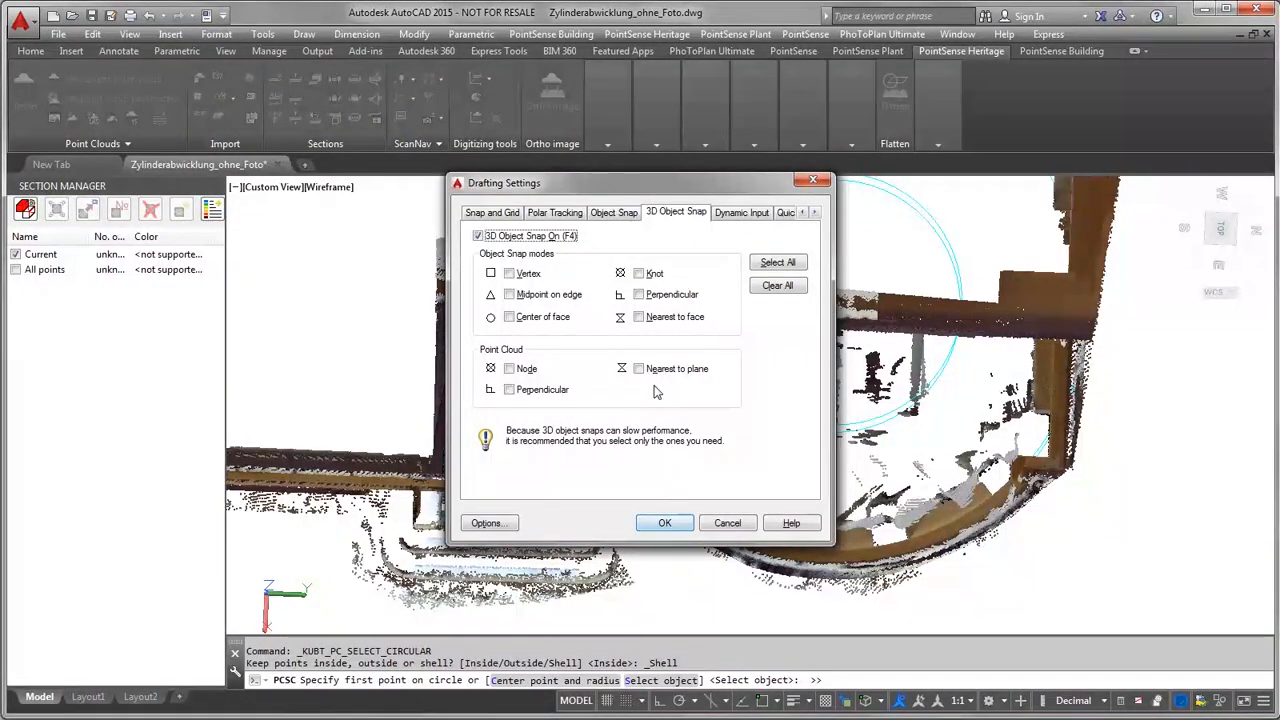
left_click(509, 368)
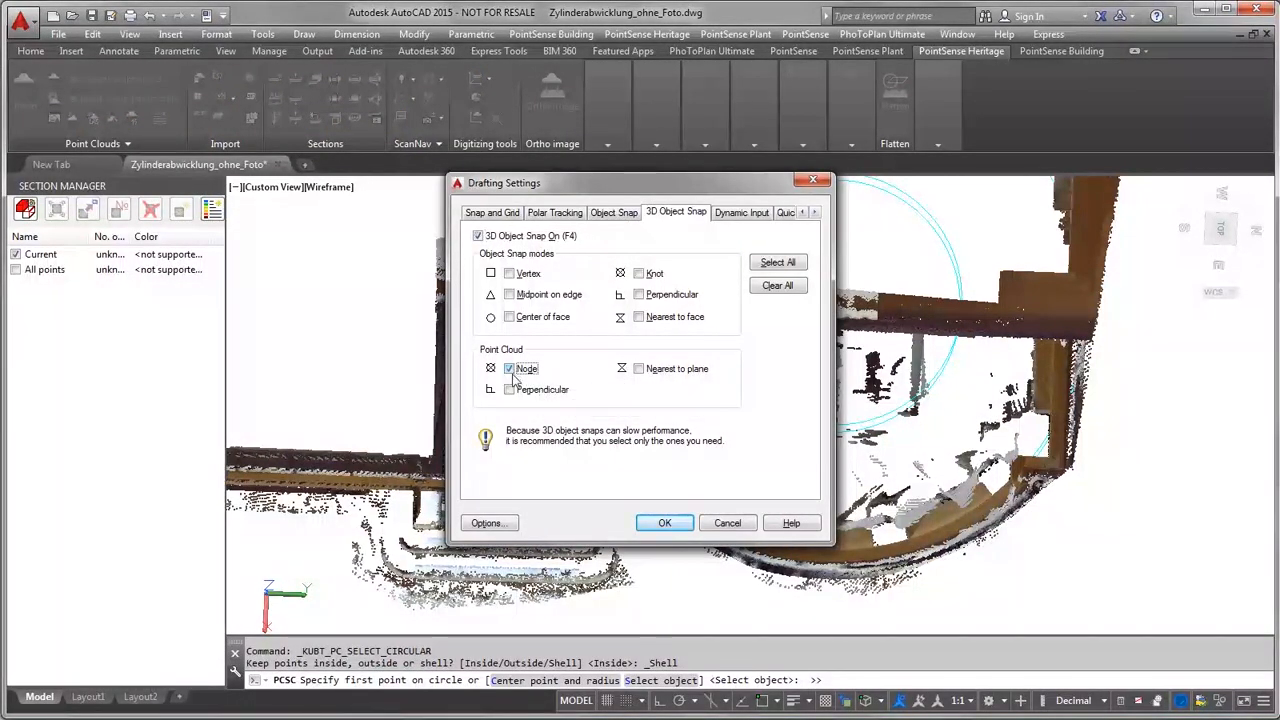
left_click(662, 523)
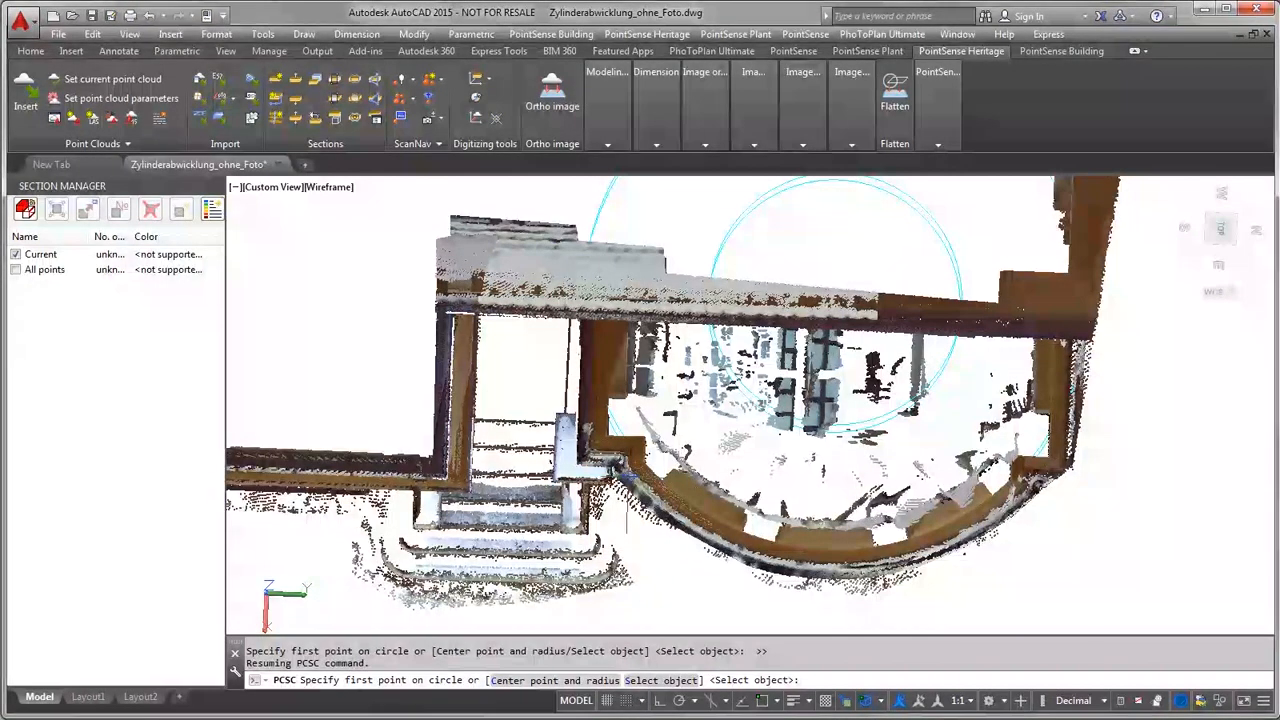
Step: Define the cylindrical shell by three points along the bay's outer wall and one inner radius, keeping only the points within it
left_click(674, 543)
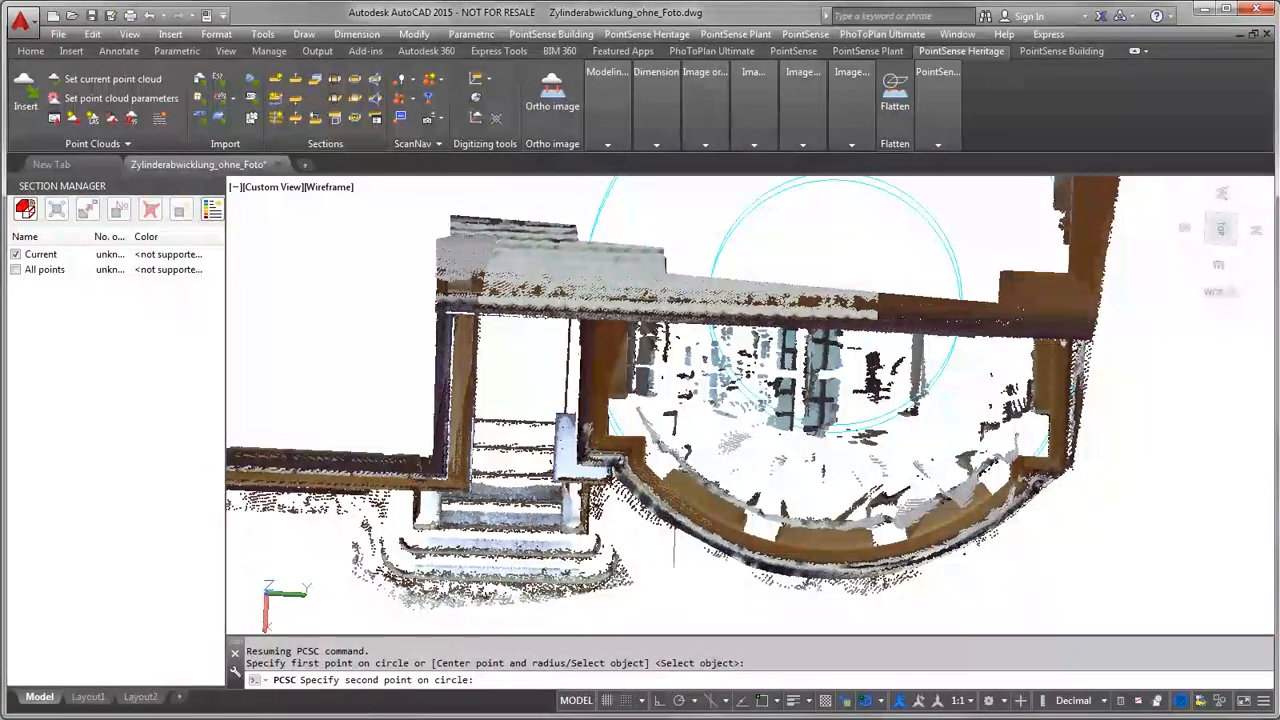
left_click(818, 569)
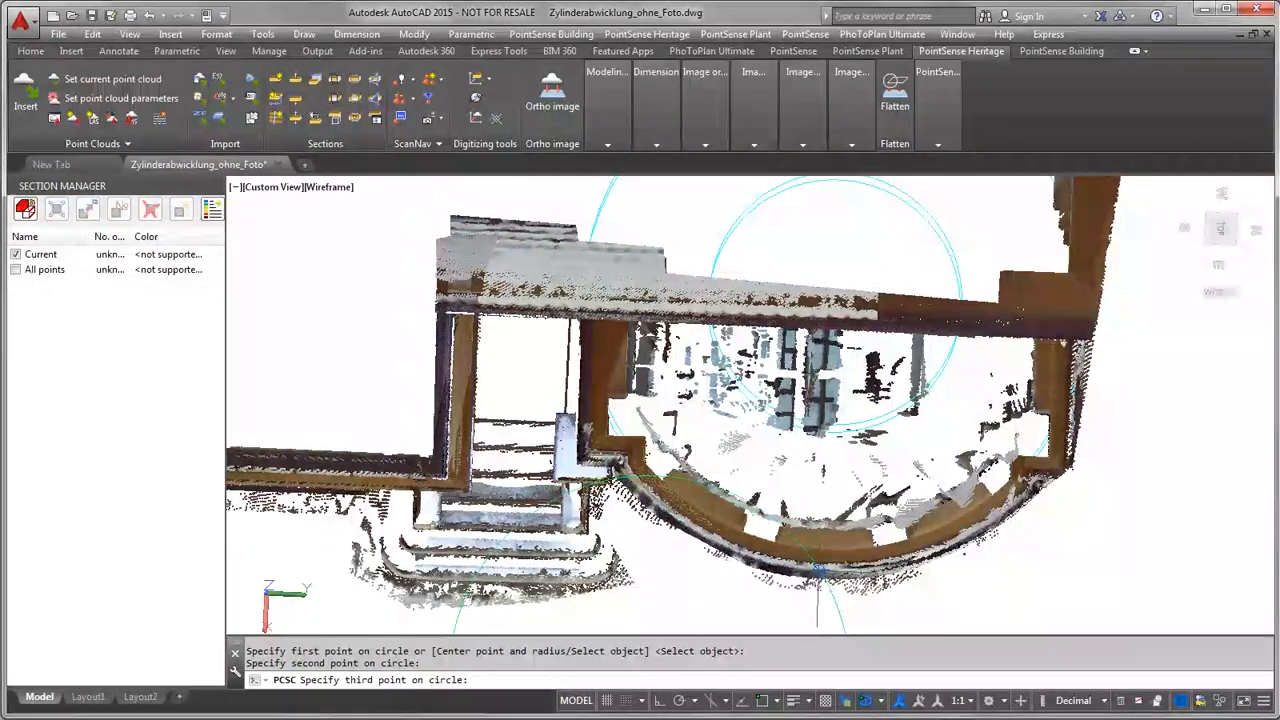
left_click(1022, 497)
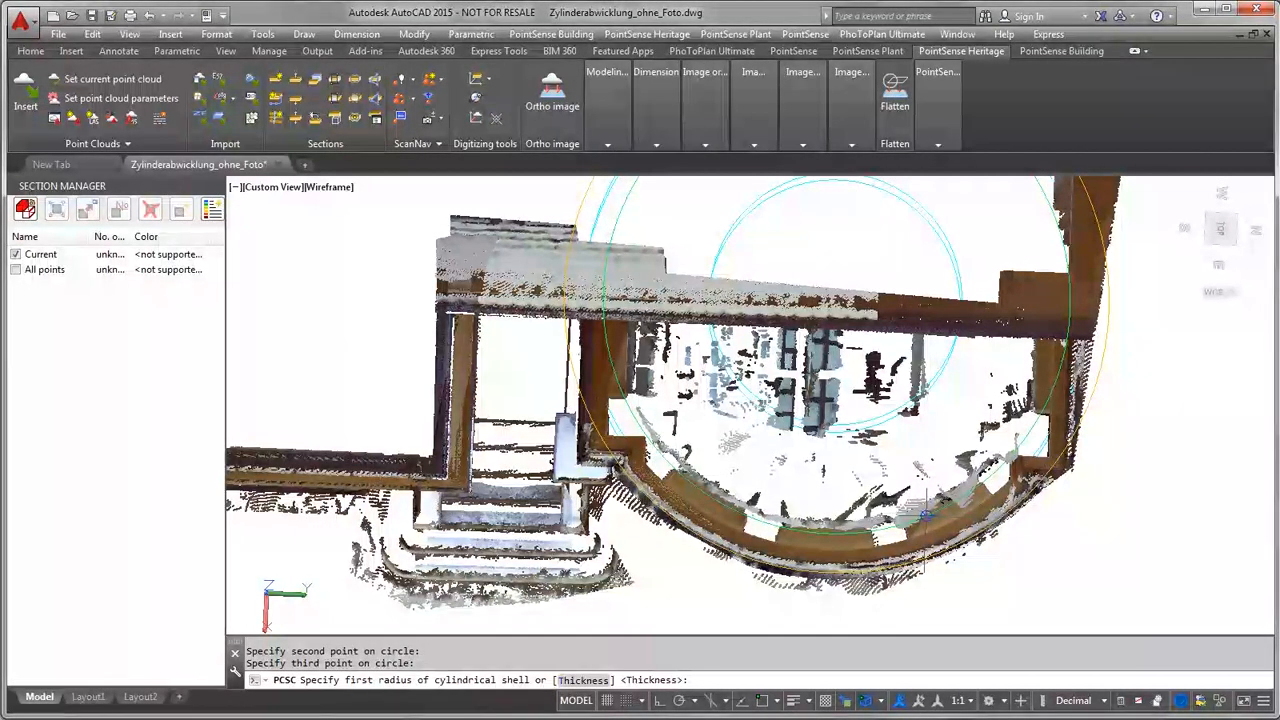
left_click(925, 515)
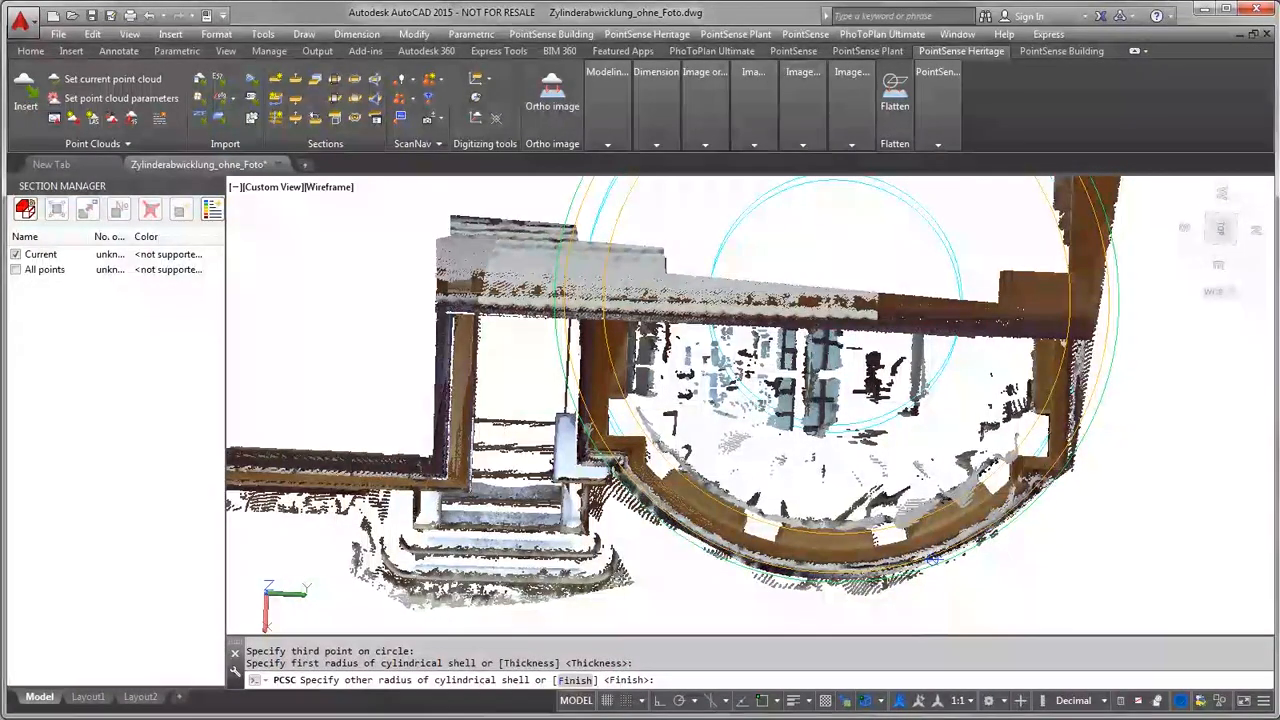
key("Return")
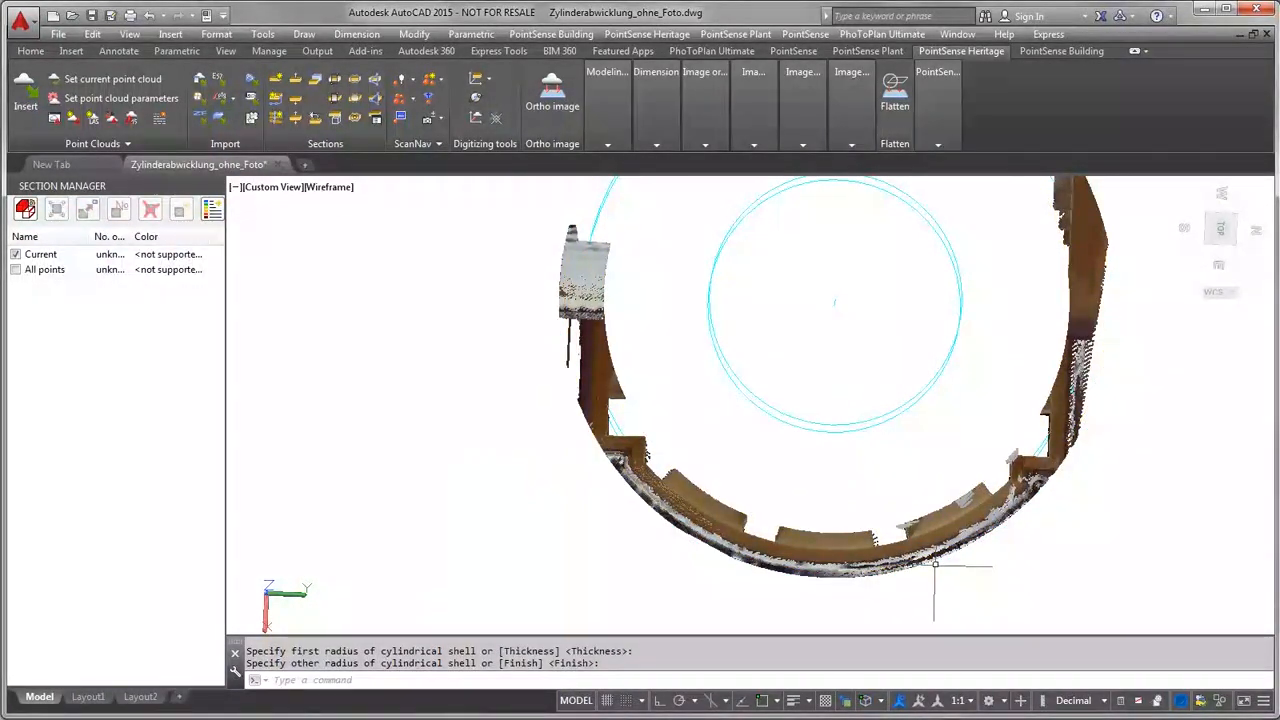
Step: Clip the shell in top view with a rectangle around the bay's curved front, keeping the points inside
middle_click_drag(944, 530, 945, 373, "shift")
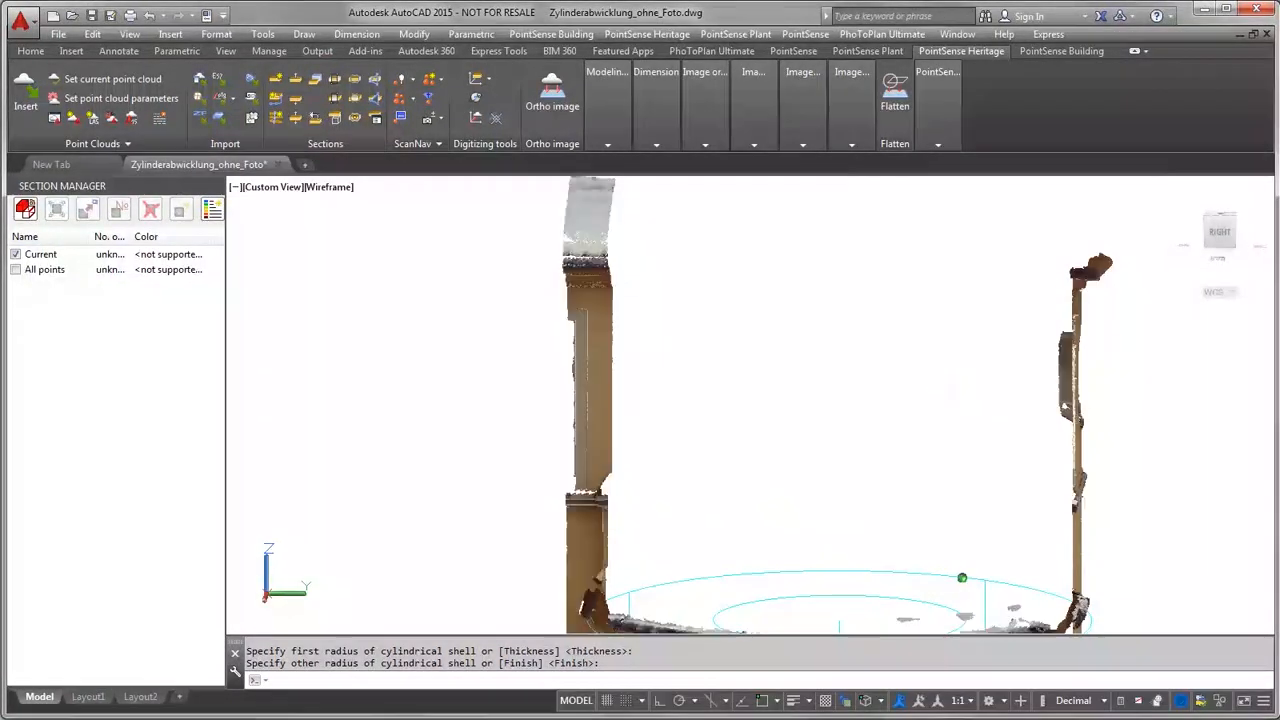
middle_click(948, 366)
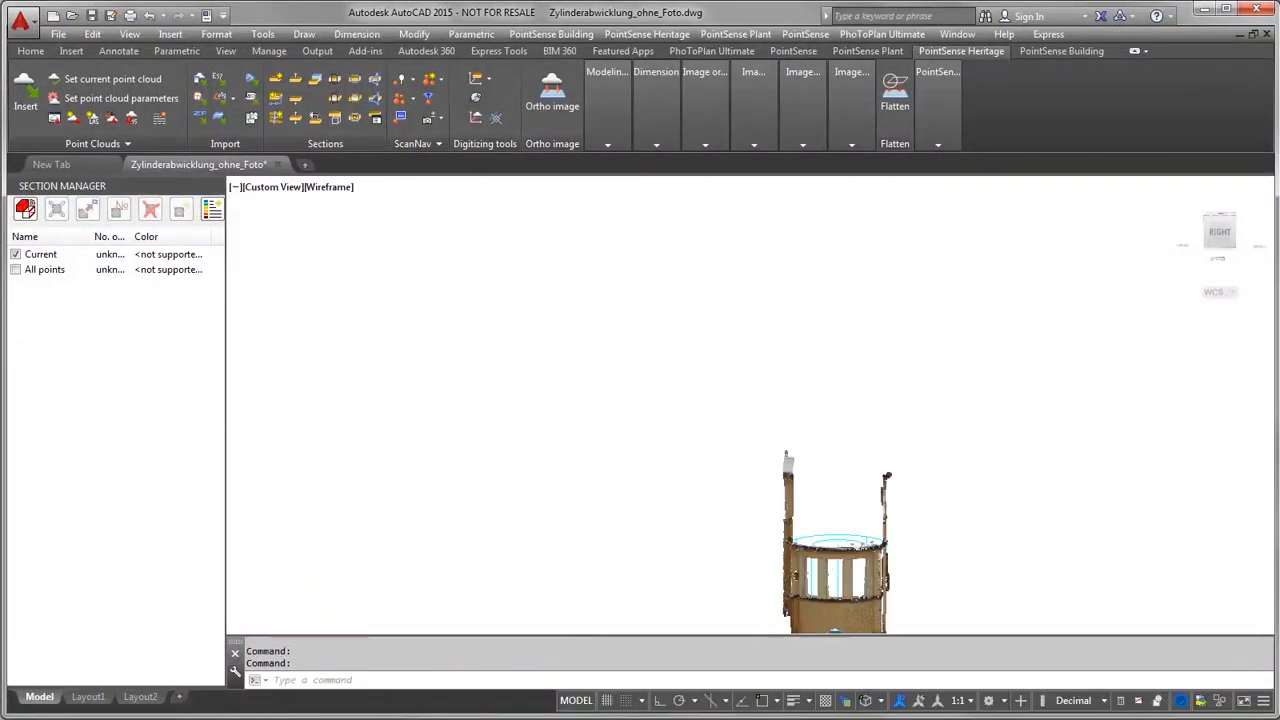
middle_click_drag(897, 488, 858, 548, "shift")
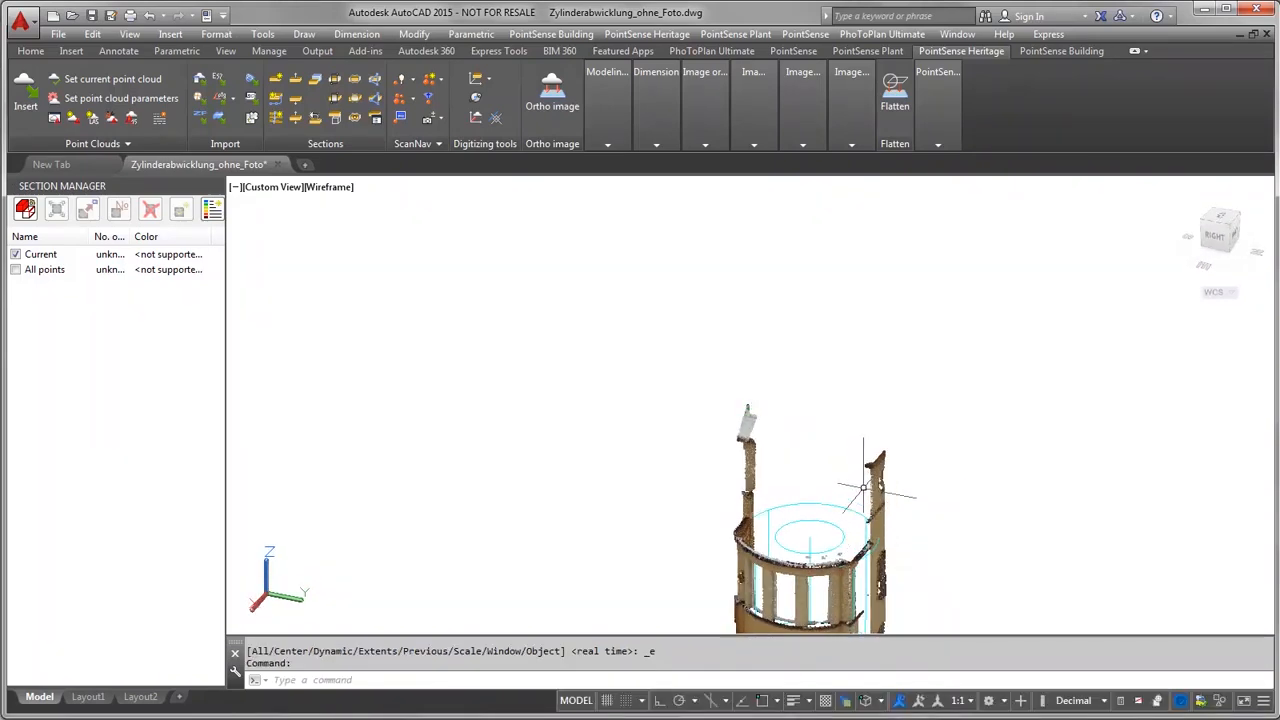
middle_click_drag(812, 447, 773, 431, "shift")
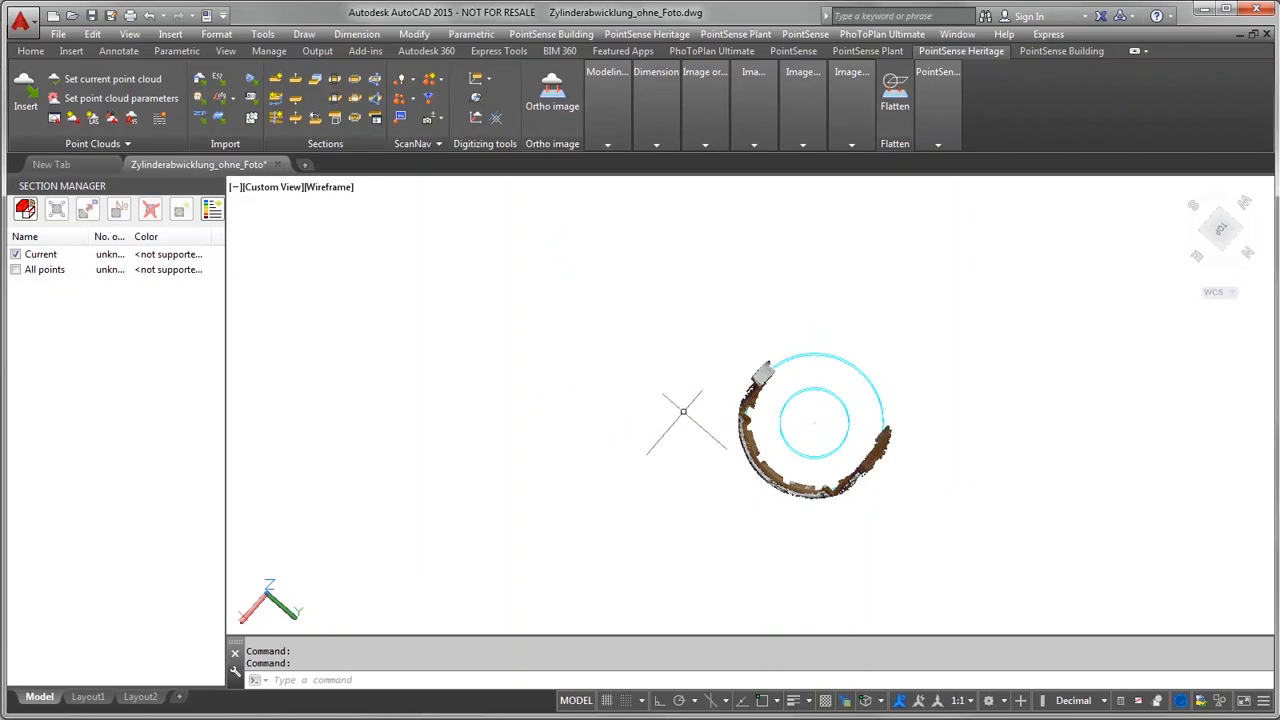
middle_click_drag(684, 414, 760, 512, "shift")
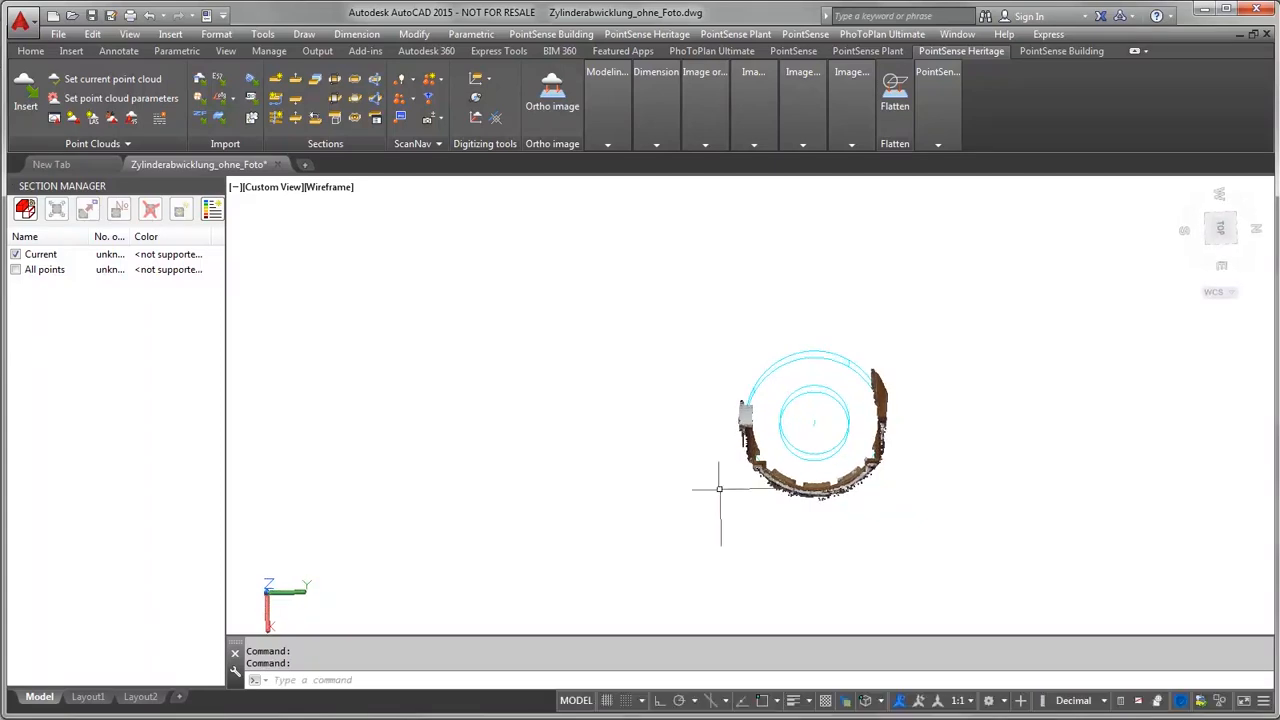
left_click(335, 80)
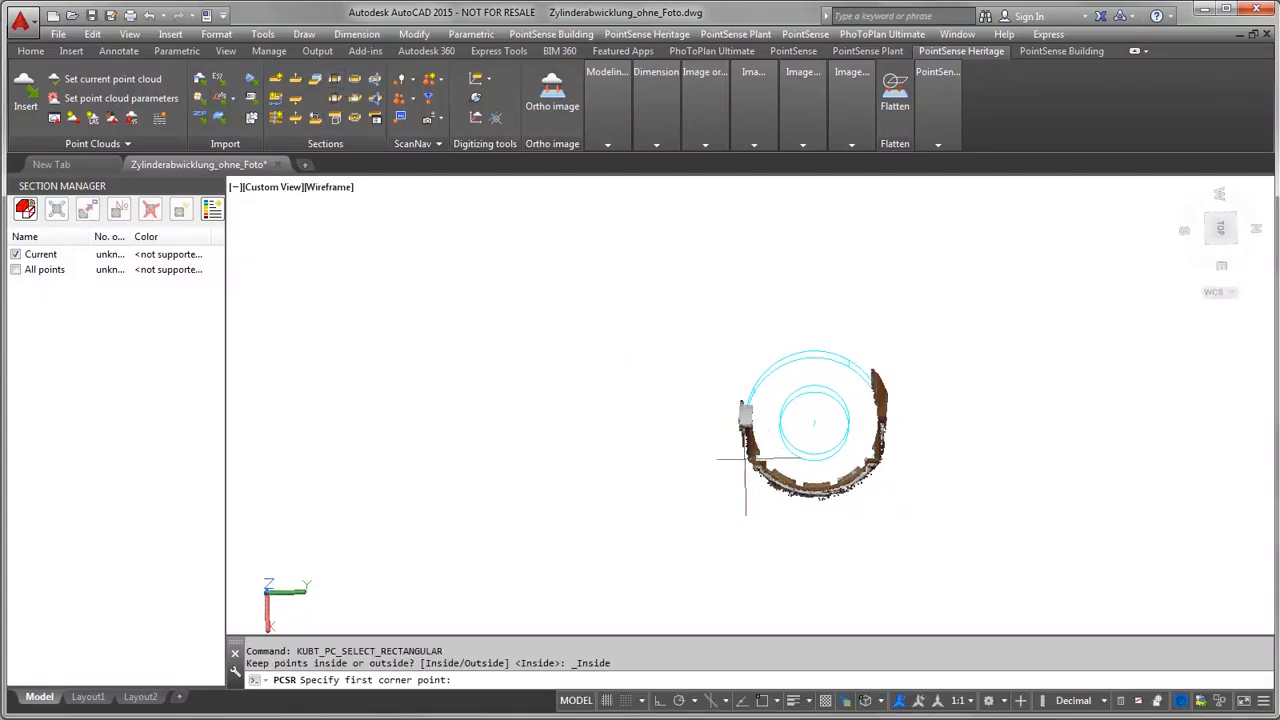
left_click(735, 452)
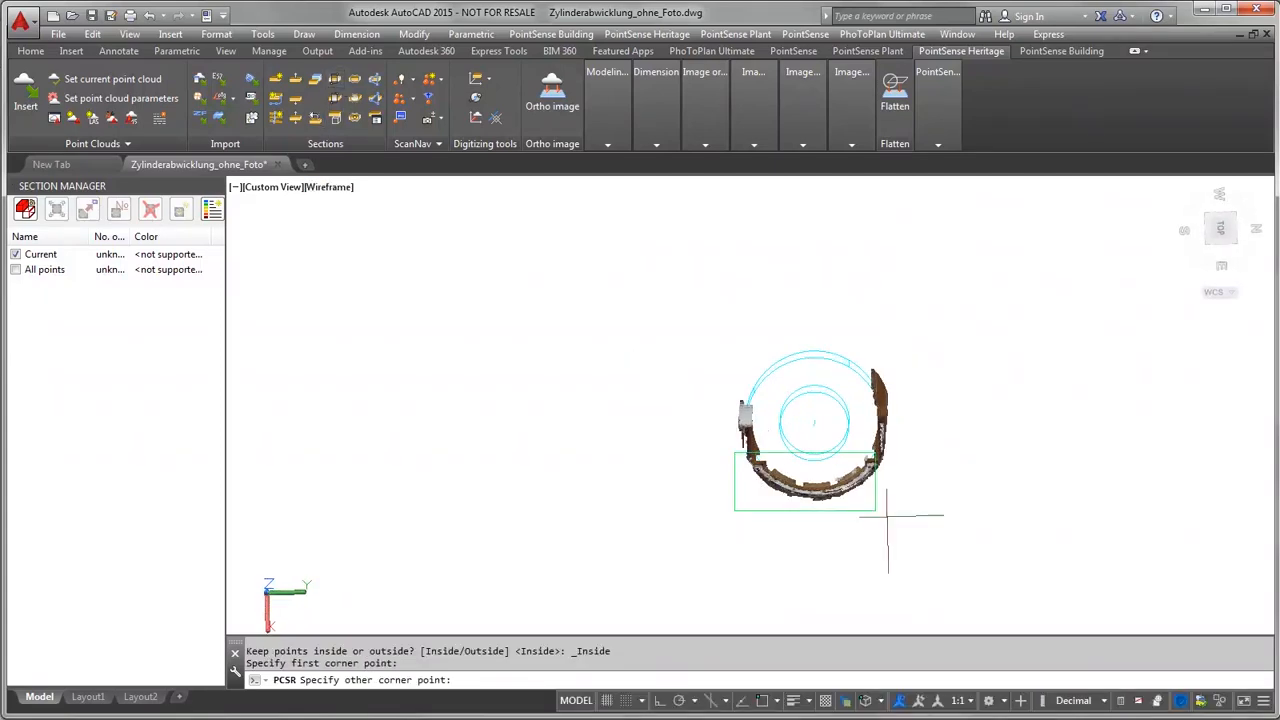
left_click(913, 517)
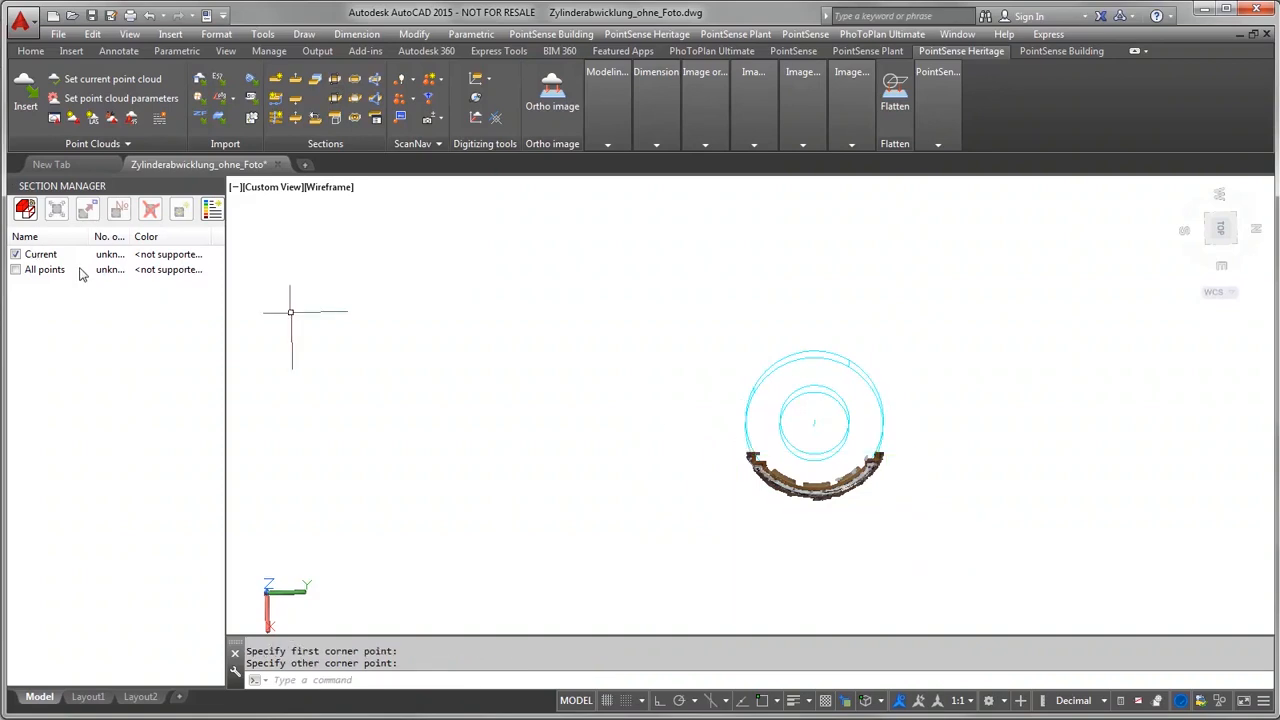
Step: Save the current clipping state of the point cloud as a section named clip
left_click(45, 256)
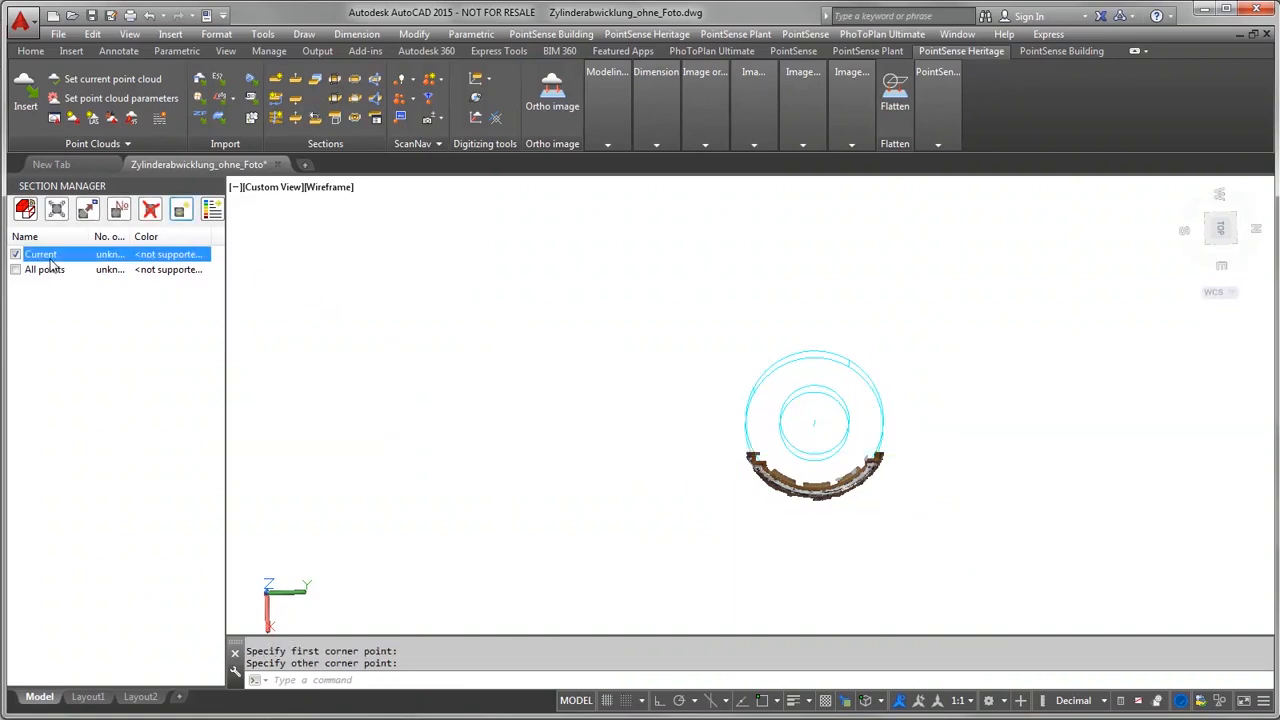
left_click(51, 258)
type("clip")
left_click(388, 329)
left_click(364, 333)
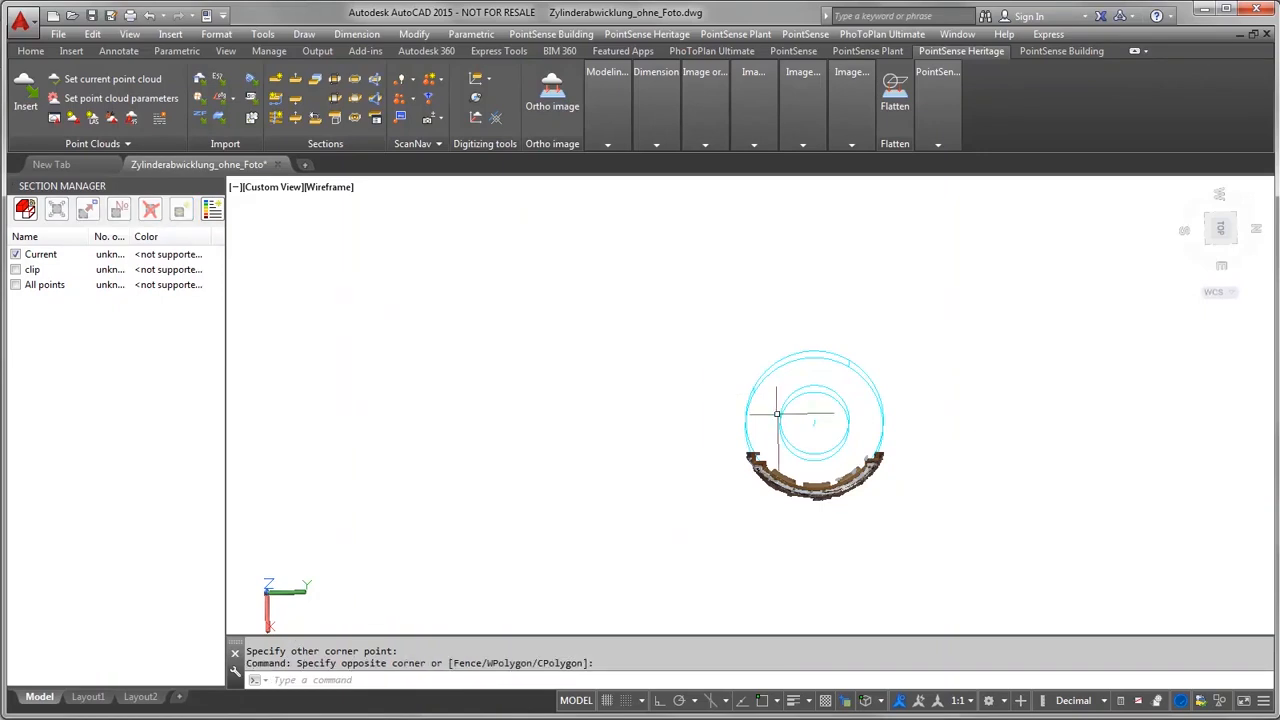
middle_click_drag(789, 454, 820, 300, "shift")
scroll(822, 441, "up", 3)
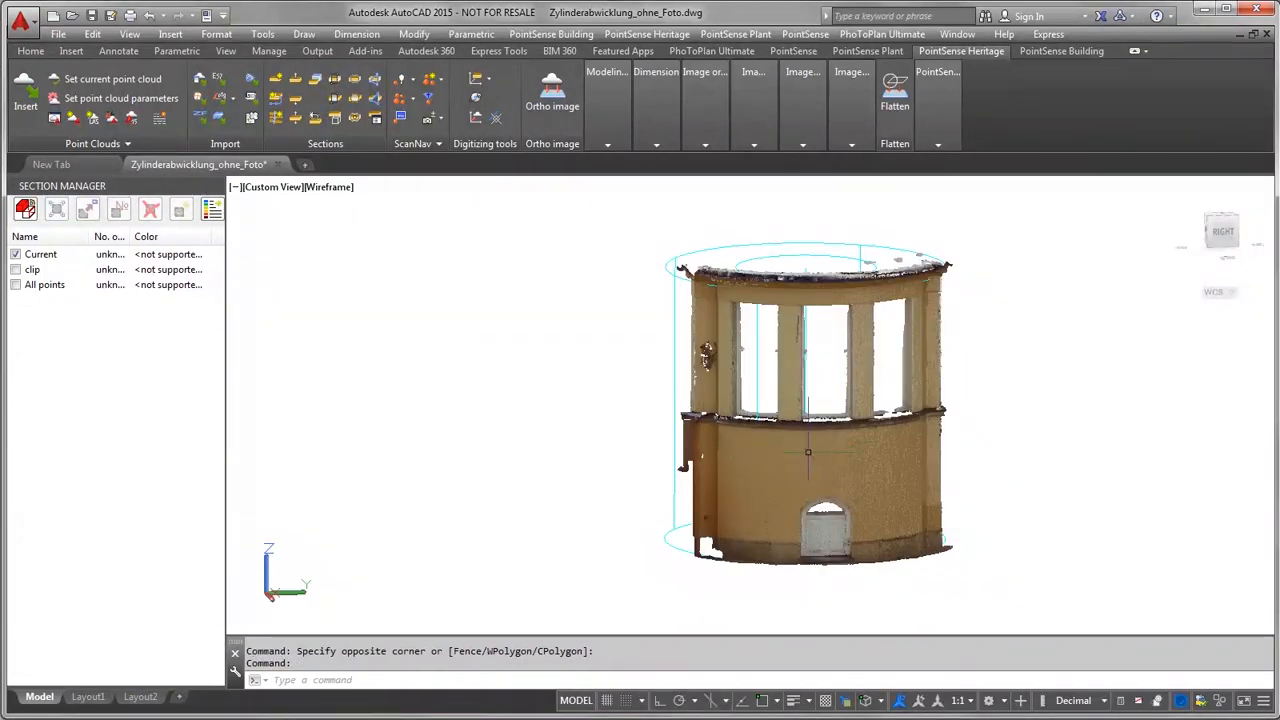
Step: Convert the current clipped section into a Smart Section, showing only the Smart Section, with 100% point density and at most 5.00 million points
middle_click_drag(808, 452, 700, 462, "shift")
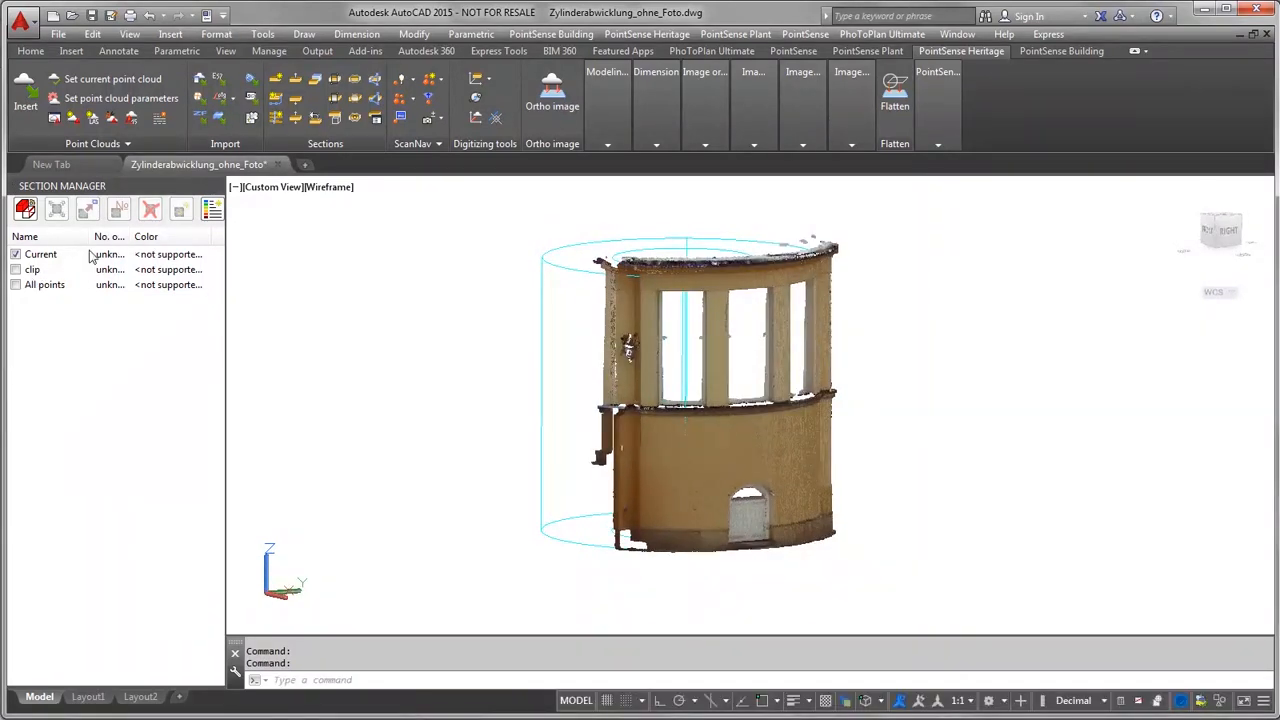
left_click(55, 260)
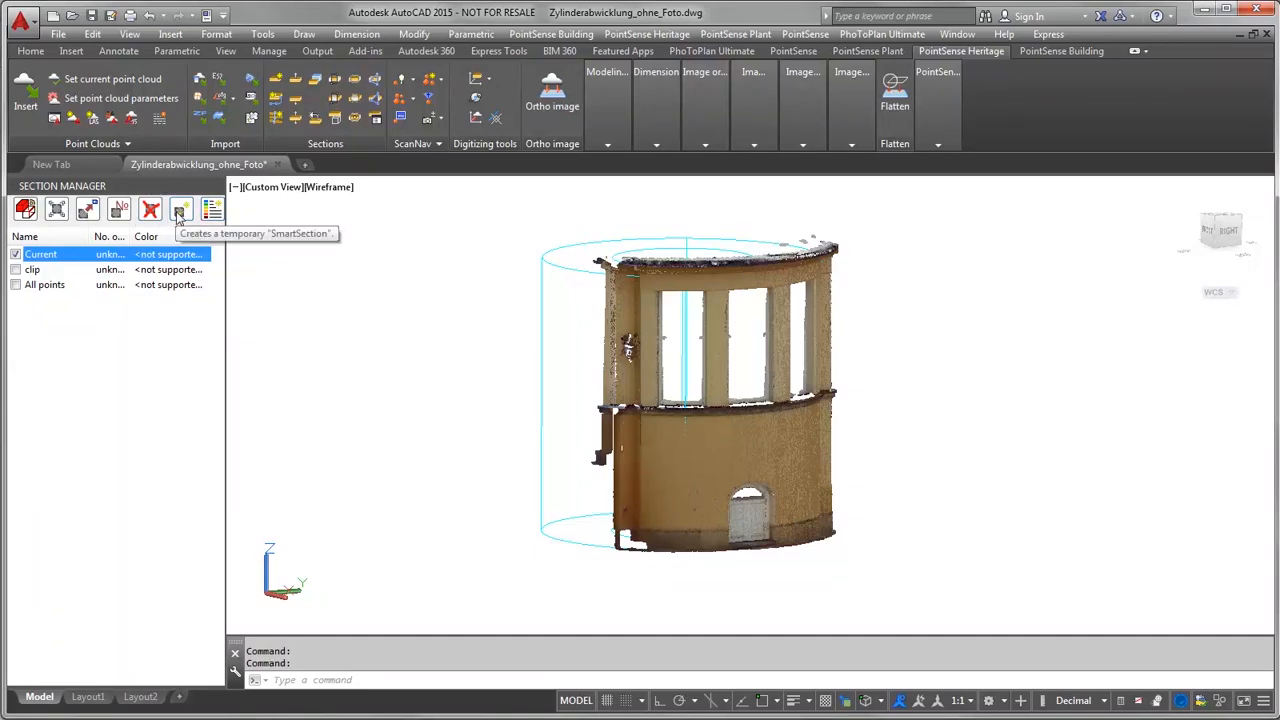
left_click(179, 213)
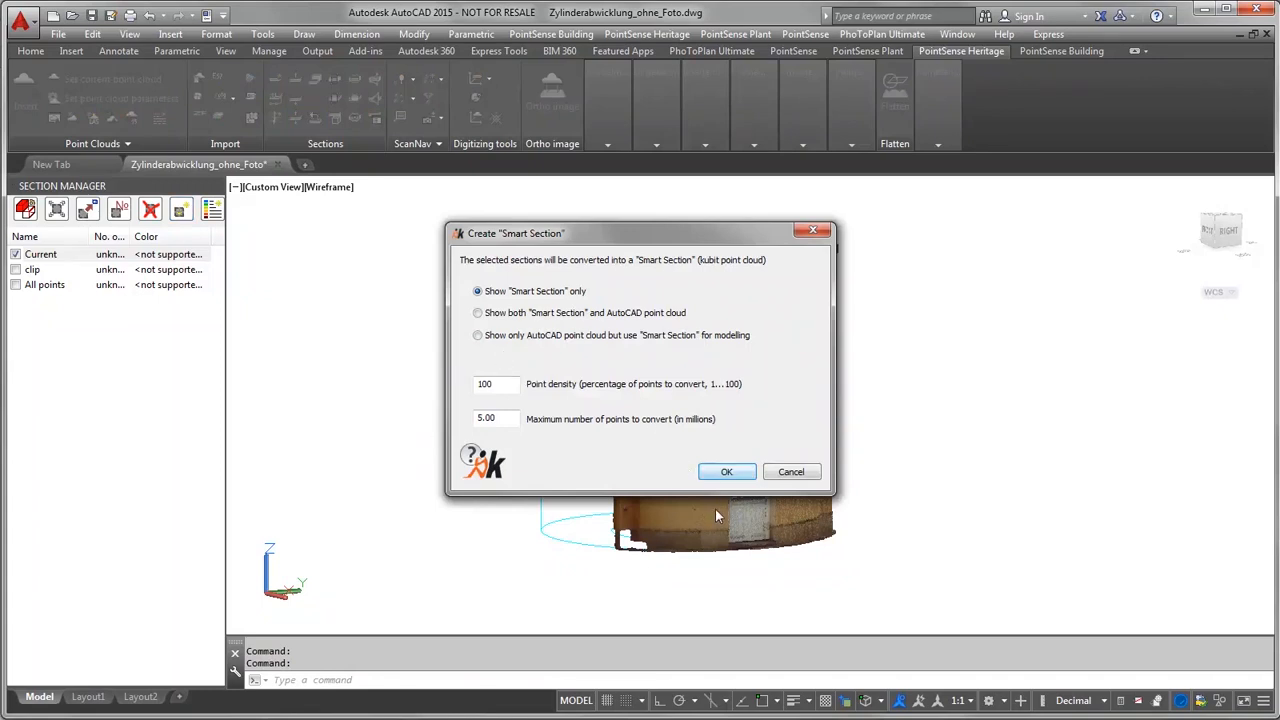
left_click(722, 473)
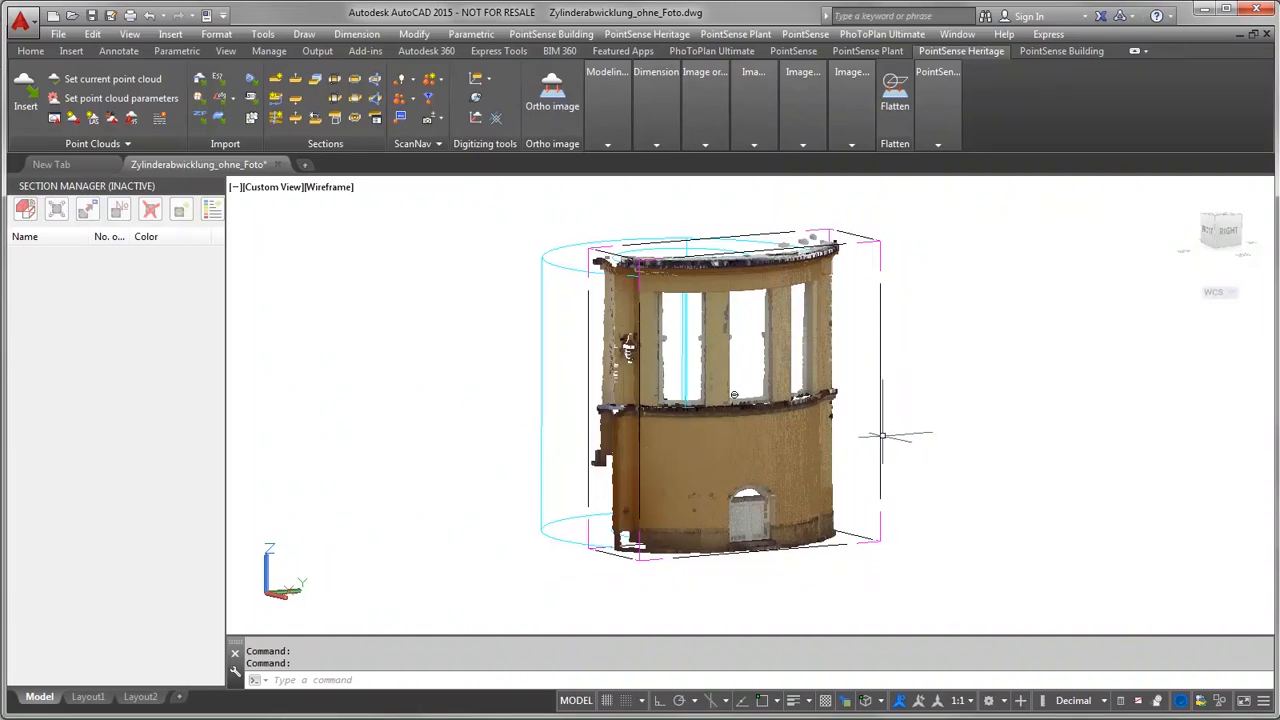
Step: Start unwrapping a cylinder and select the cylinder fitted to the bay, with its outside as the side to unwrap
left_click(958, 92)
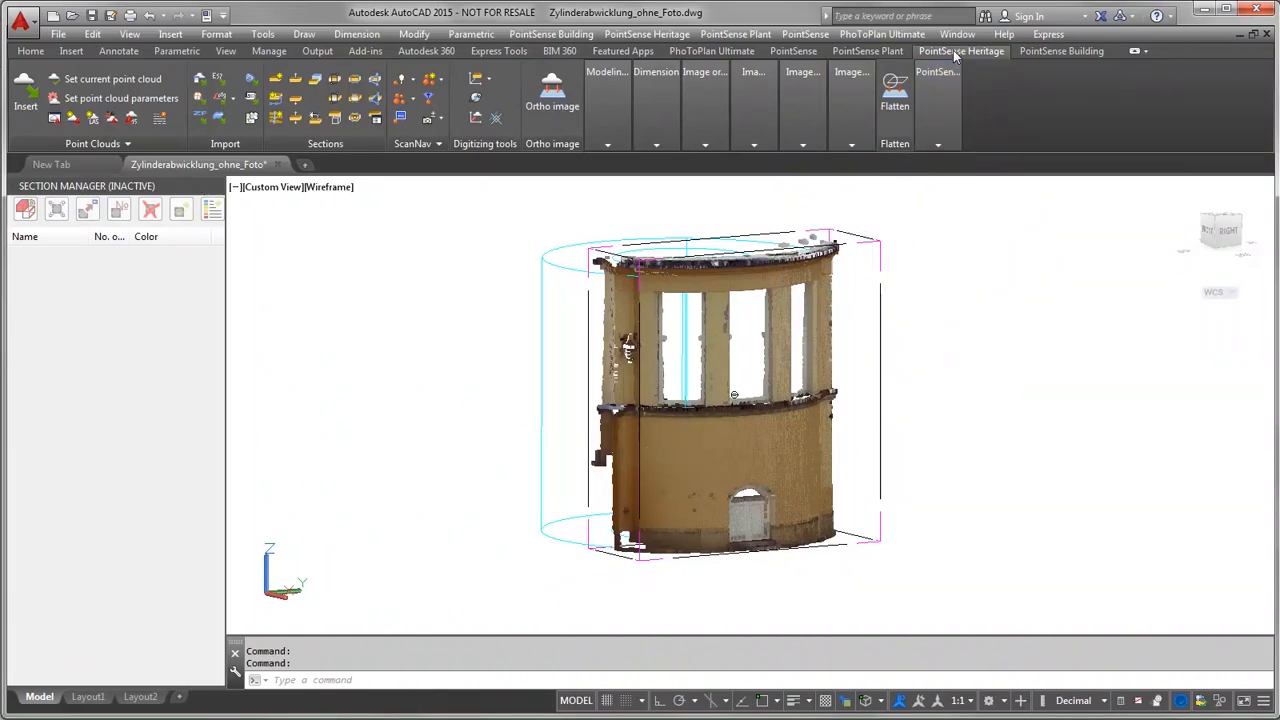
left_click(835, 105)
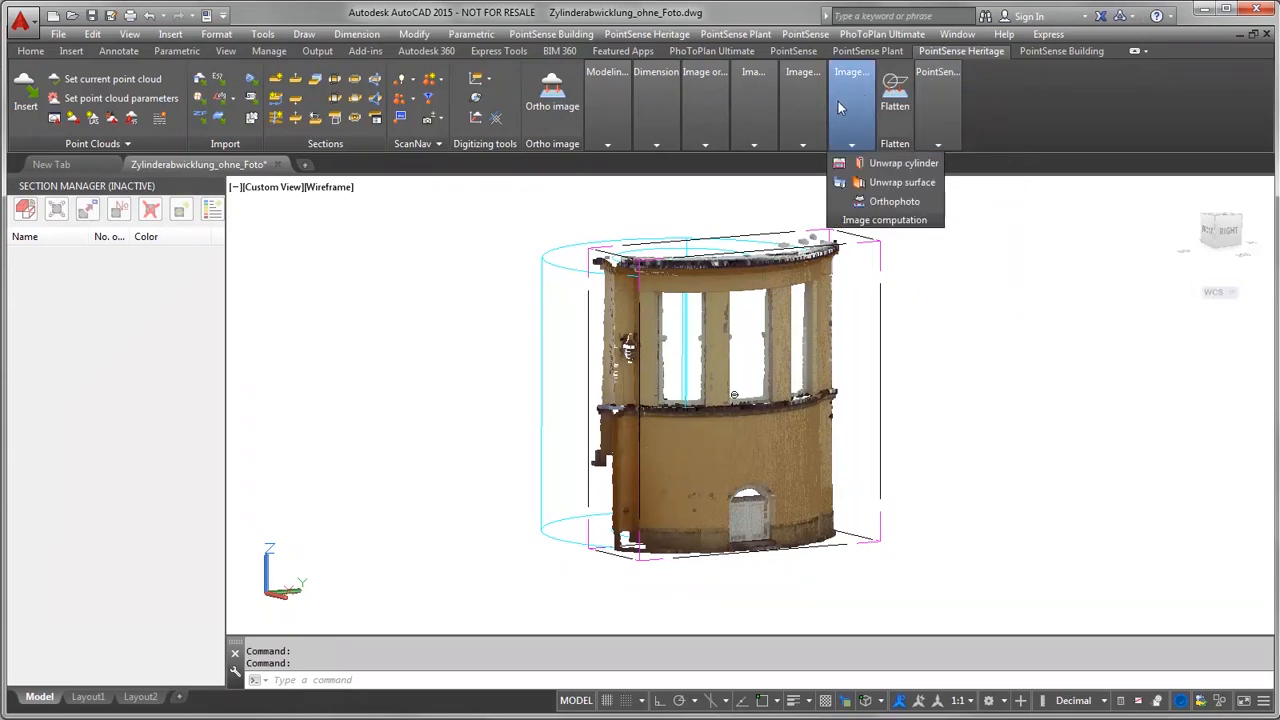
left_click(867, 164)
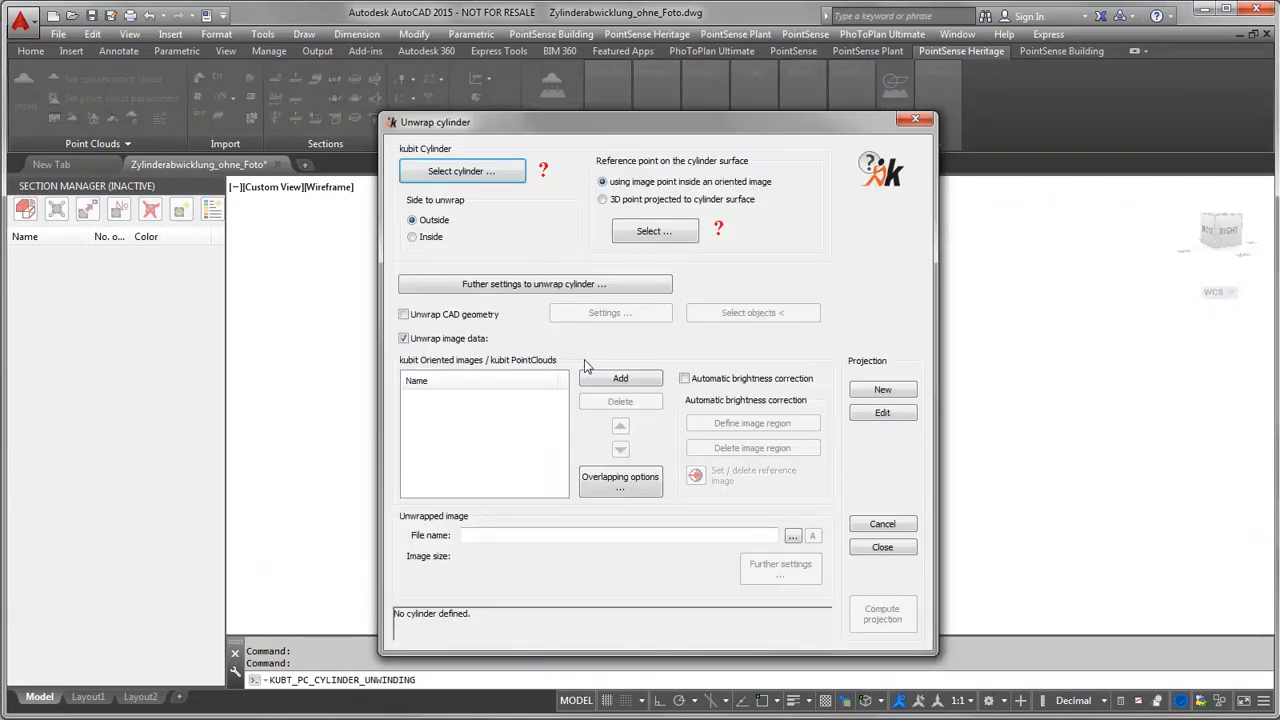
left_click(477, 172)
left_click(734, 395)
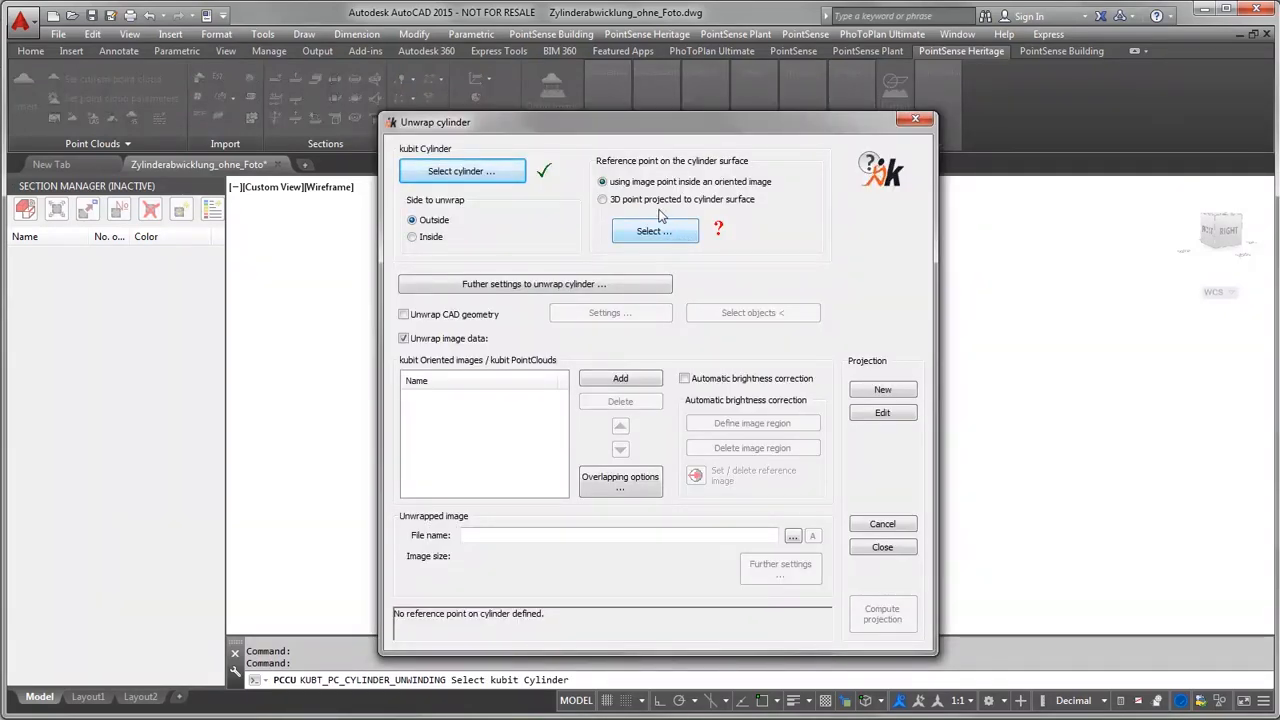
Step: Define the reference point as a 3D point projected to the cylinder surface, picked just above the small arched door
left_click(603, 201)
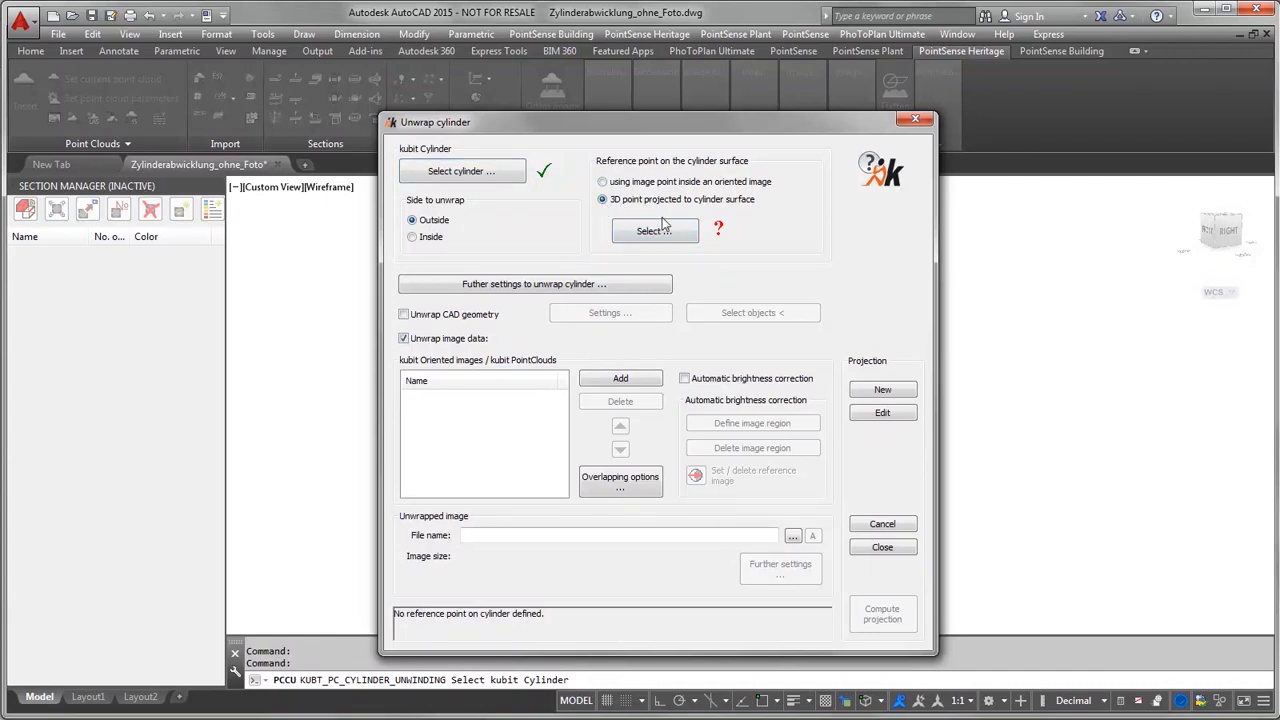
left_click(655, 231)
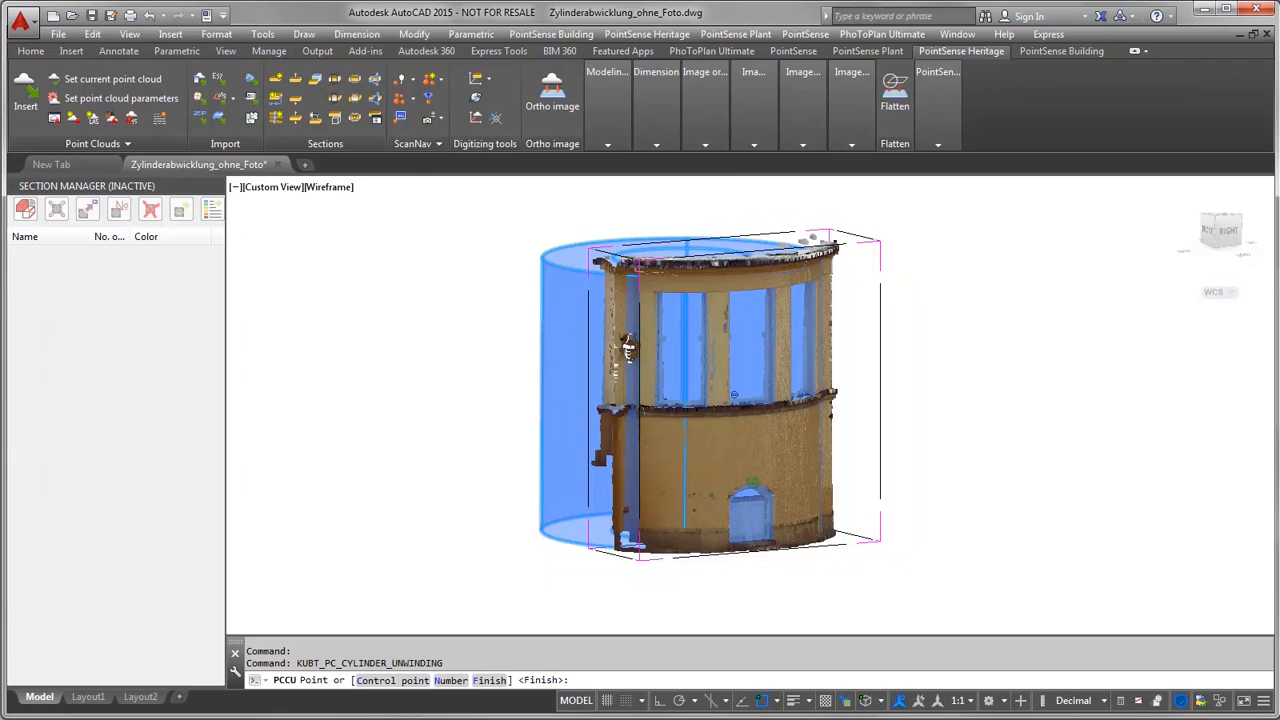
key("Return")
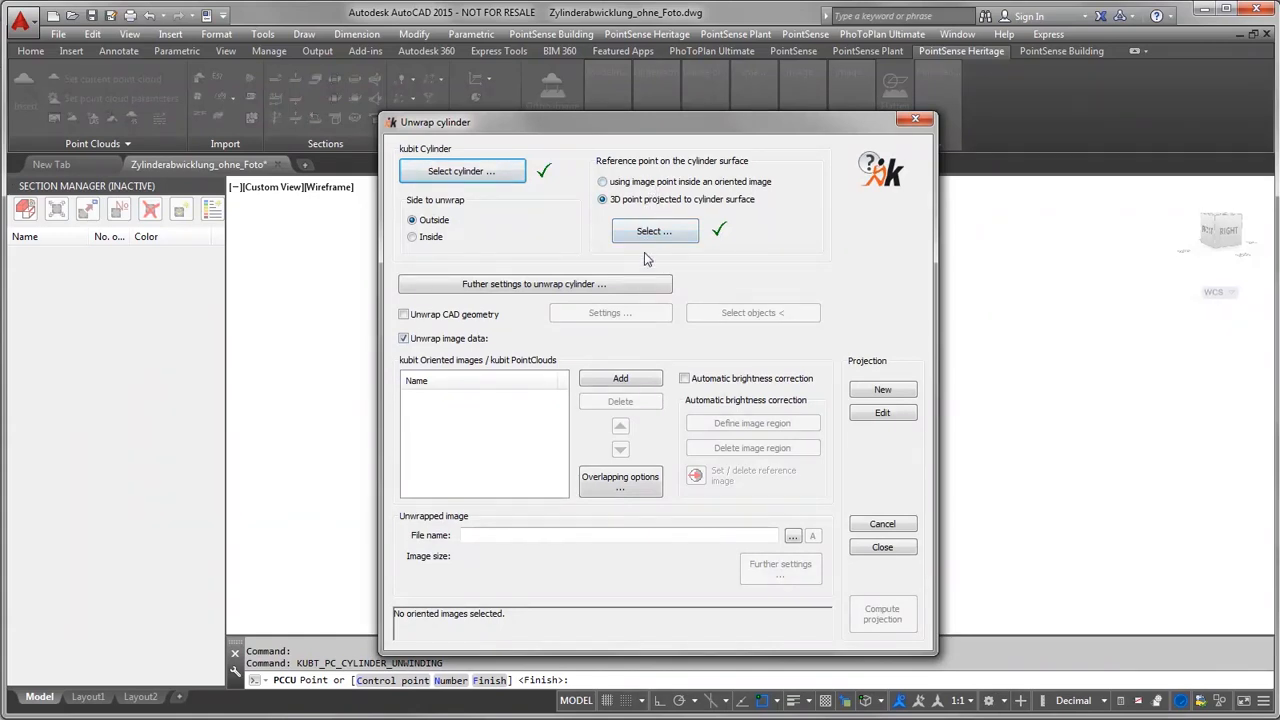
Step: Limit the unwrapping width to 2.3 units on each side of the reference point
left_click(624, 286)
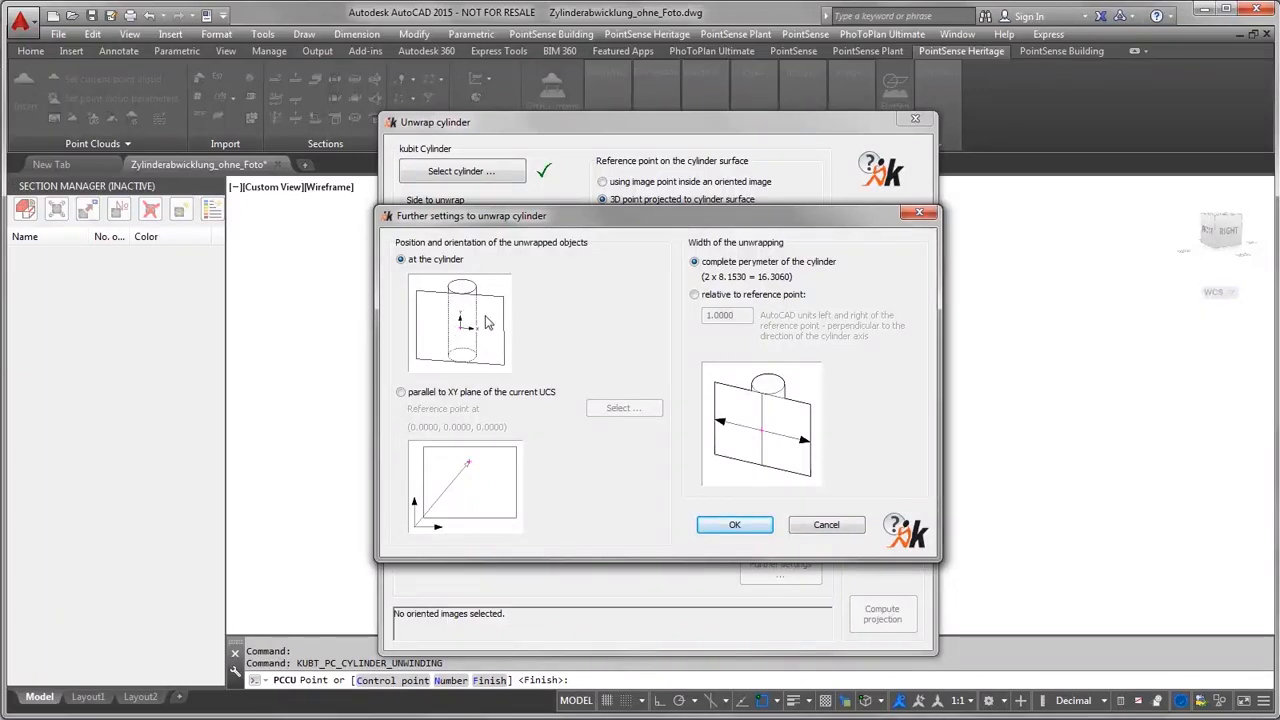
left_click(694, 295)
left_click(710, 316)
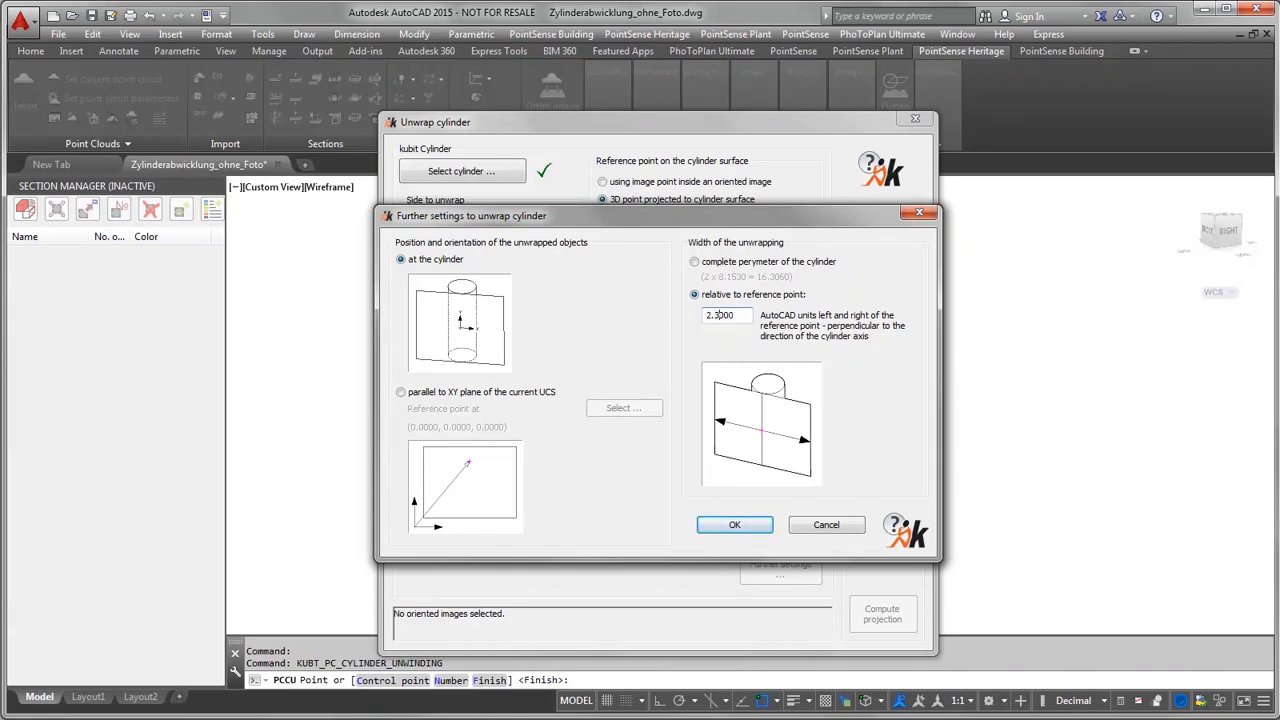
left_click(738, 523)
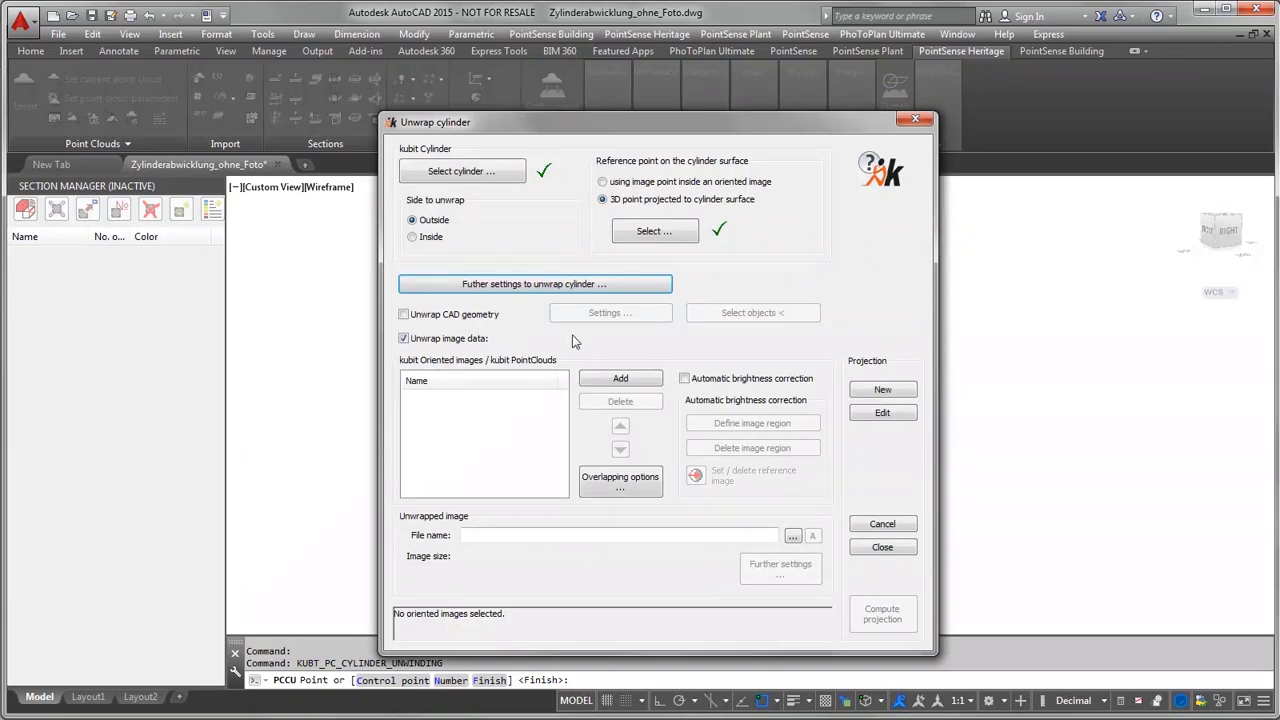
Step: Keep CAD geometry excluded from the unwrapping and add the bay's Smart Section as the image data source
left_click(404, 315)
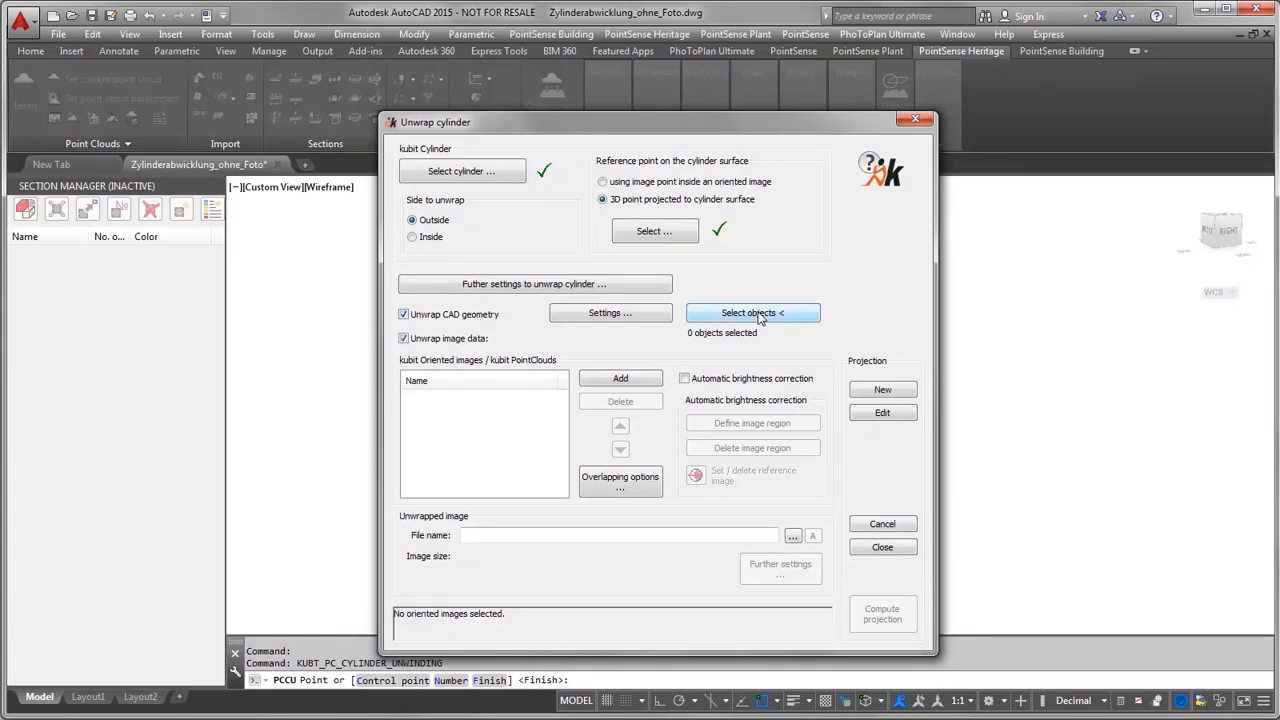
left_click(404, 314)
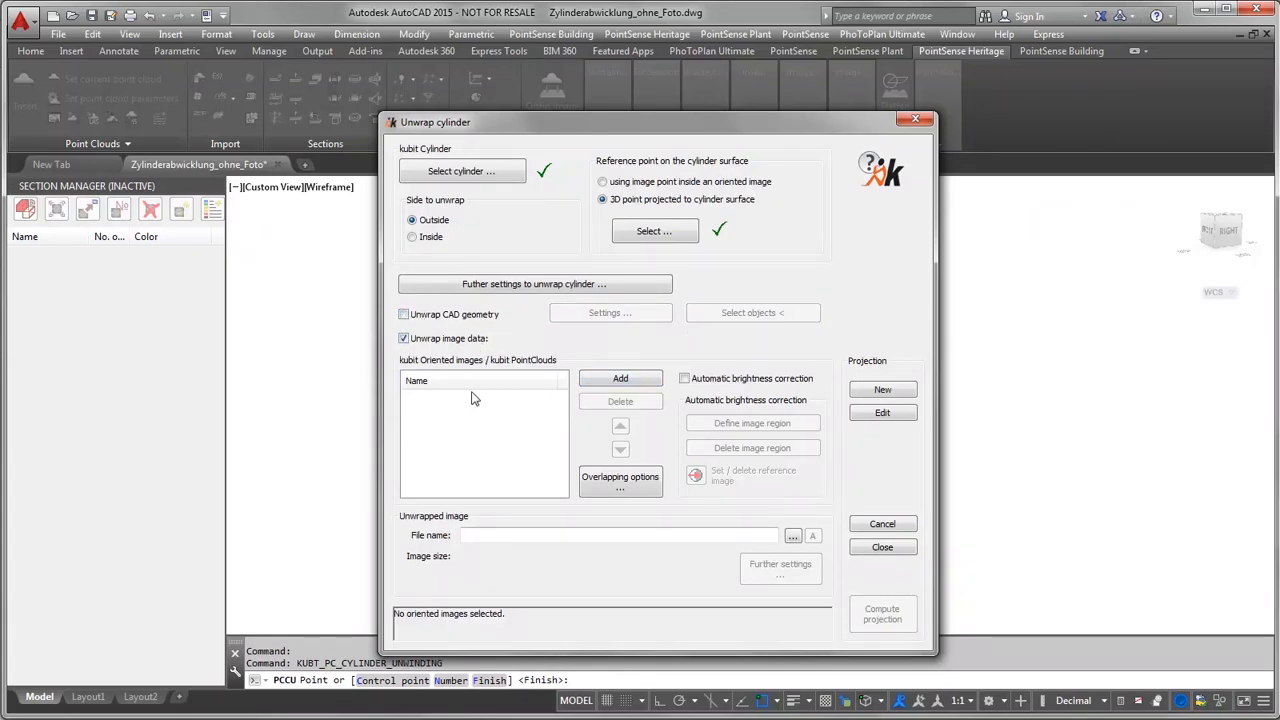
left_click(596, 384)
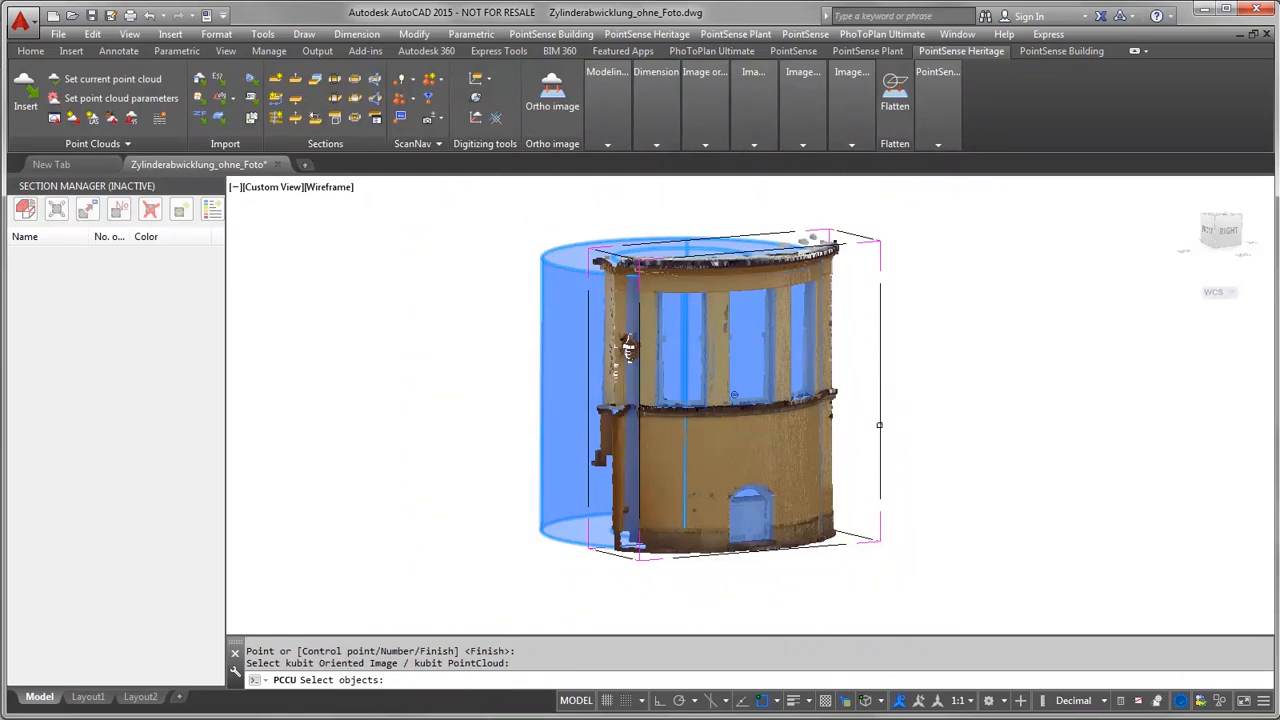
left_click(879, 425)
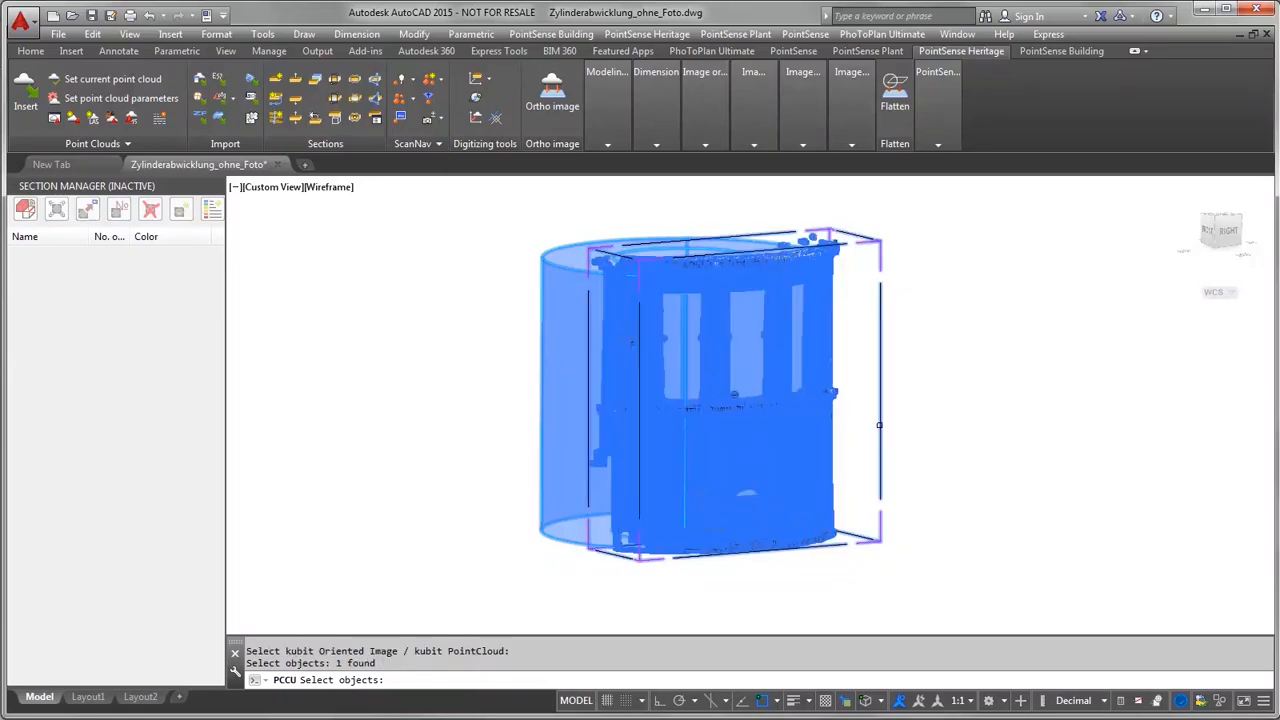
key("Return")
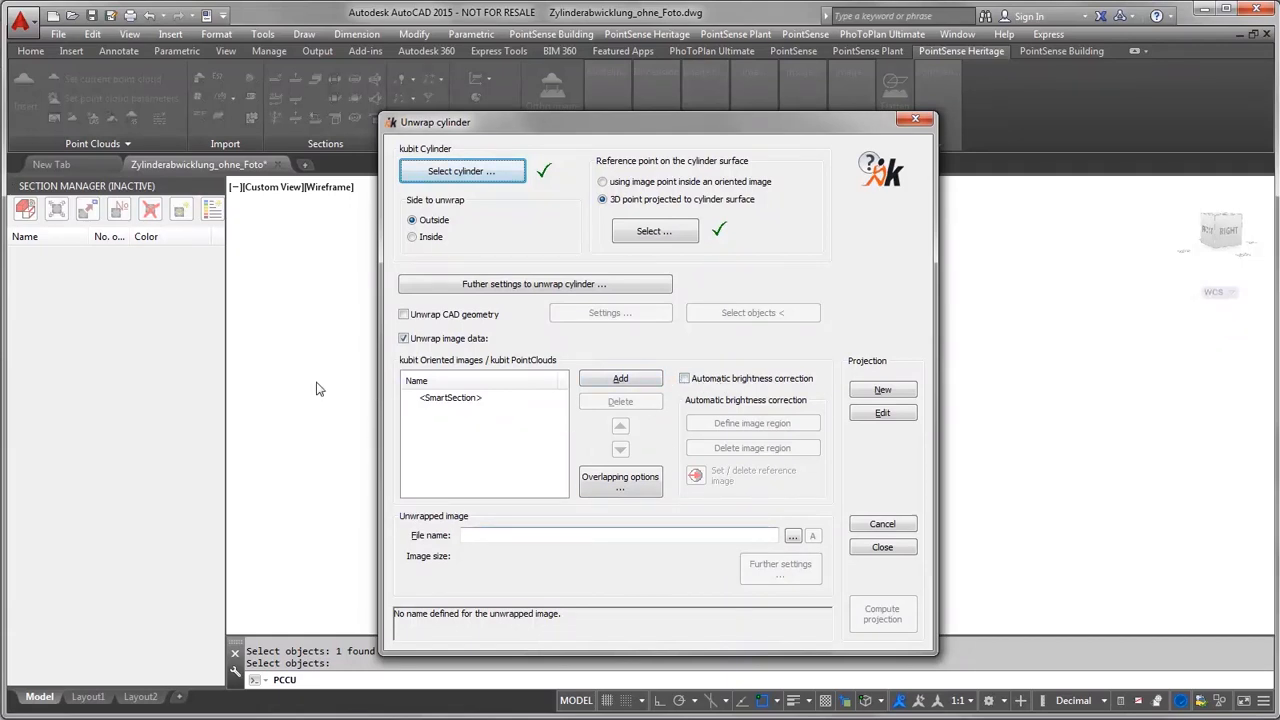
Step: Name the unwrapped image file facade_NW_unwound_point-cloud.png in the oriented folder
left_click(792, 537)
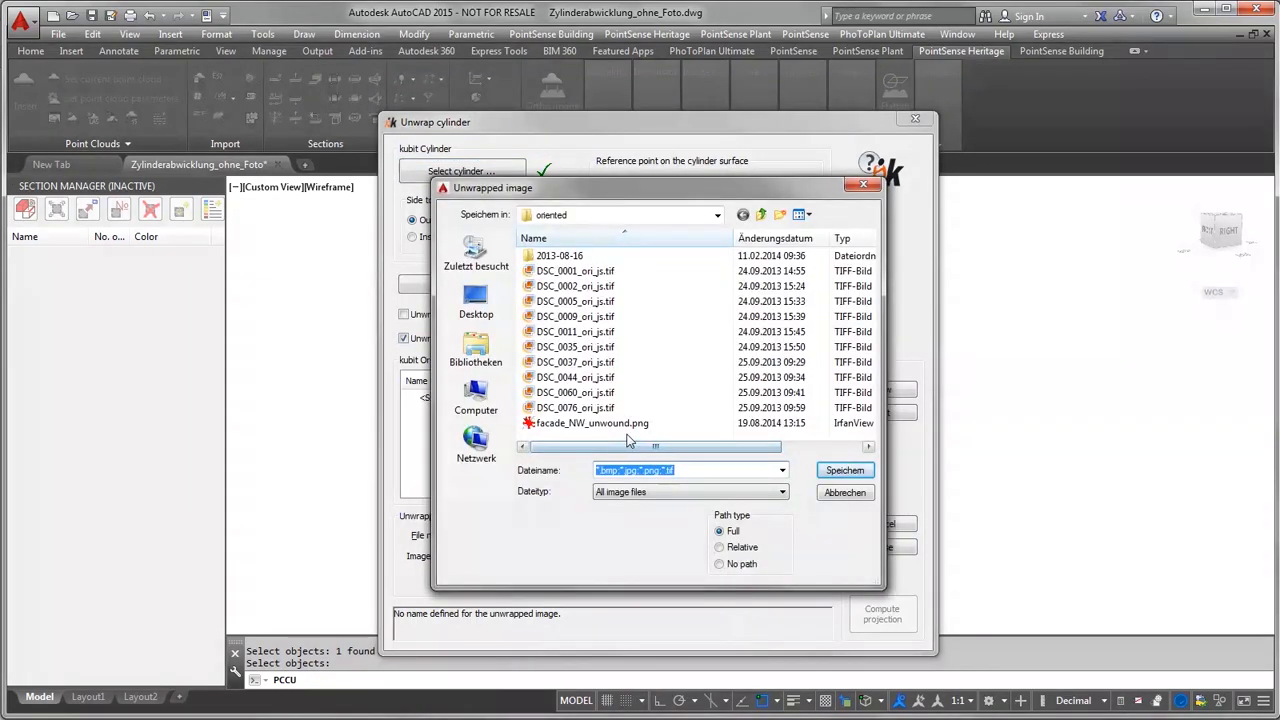
left_click(665, 424)
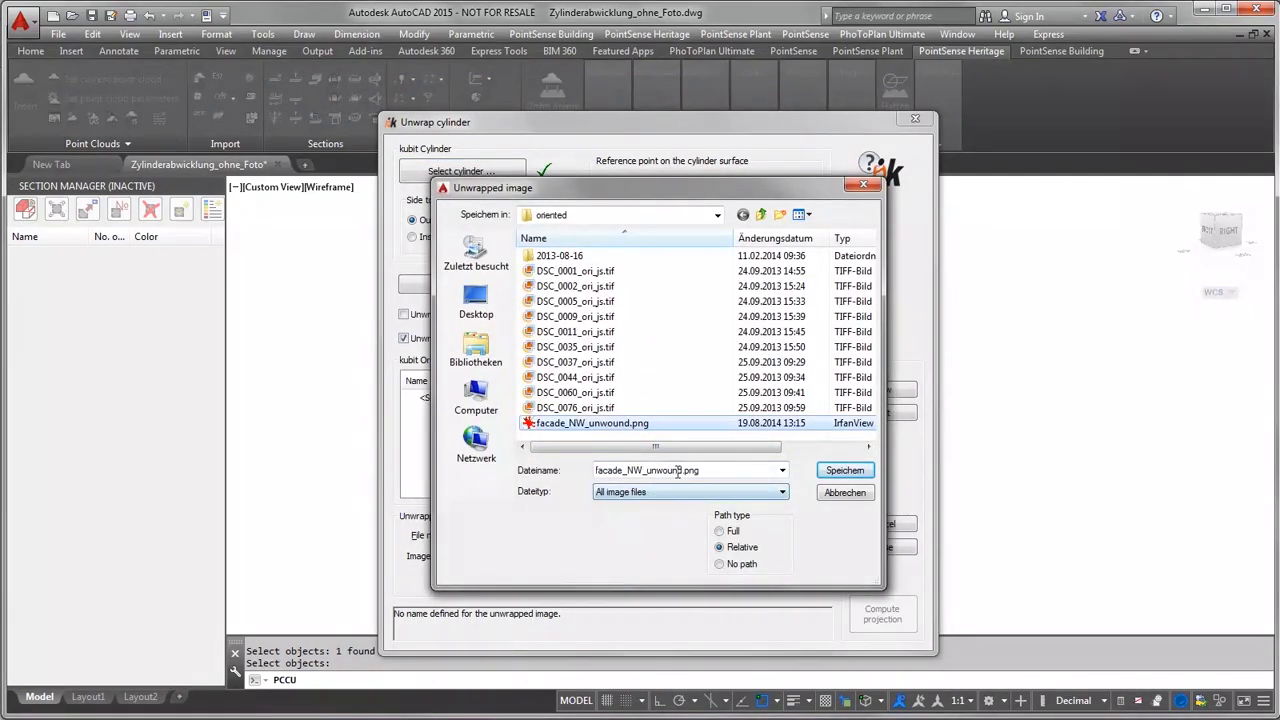
double_click(683, 471)
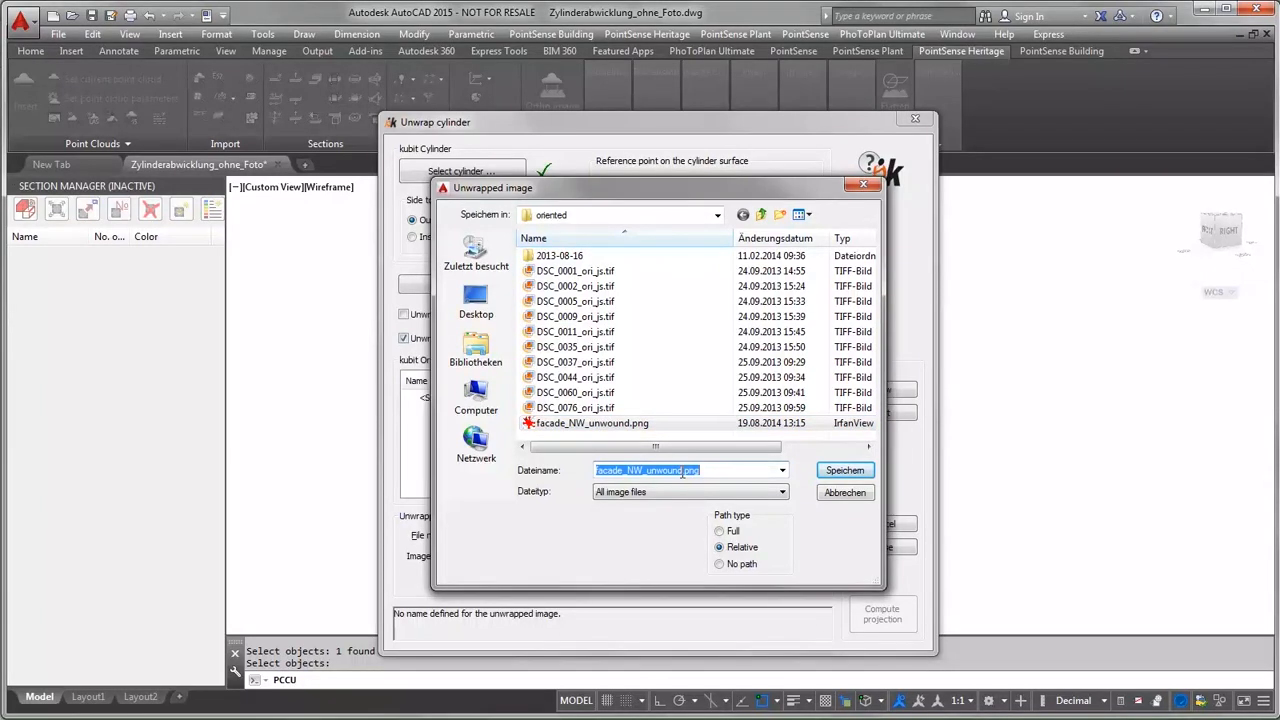
left_click(683, 471)
type("_point")
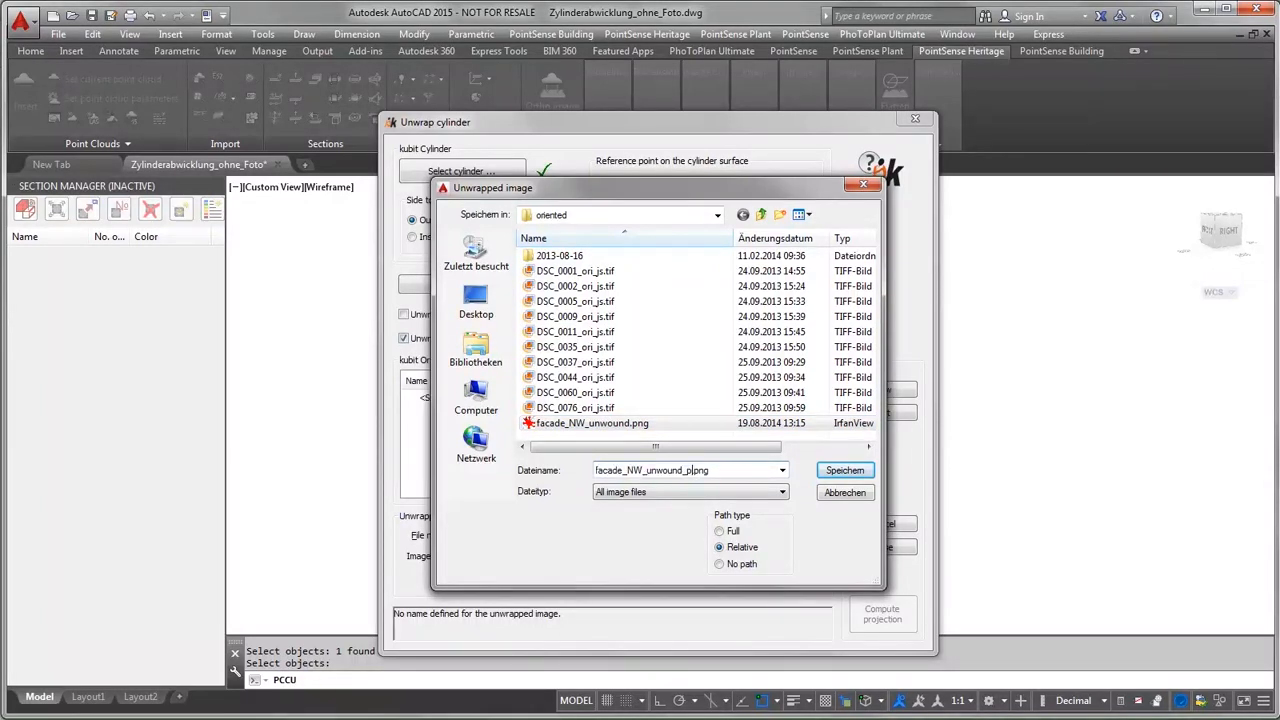
type("-cloud")
left_click(845, 470)
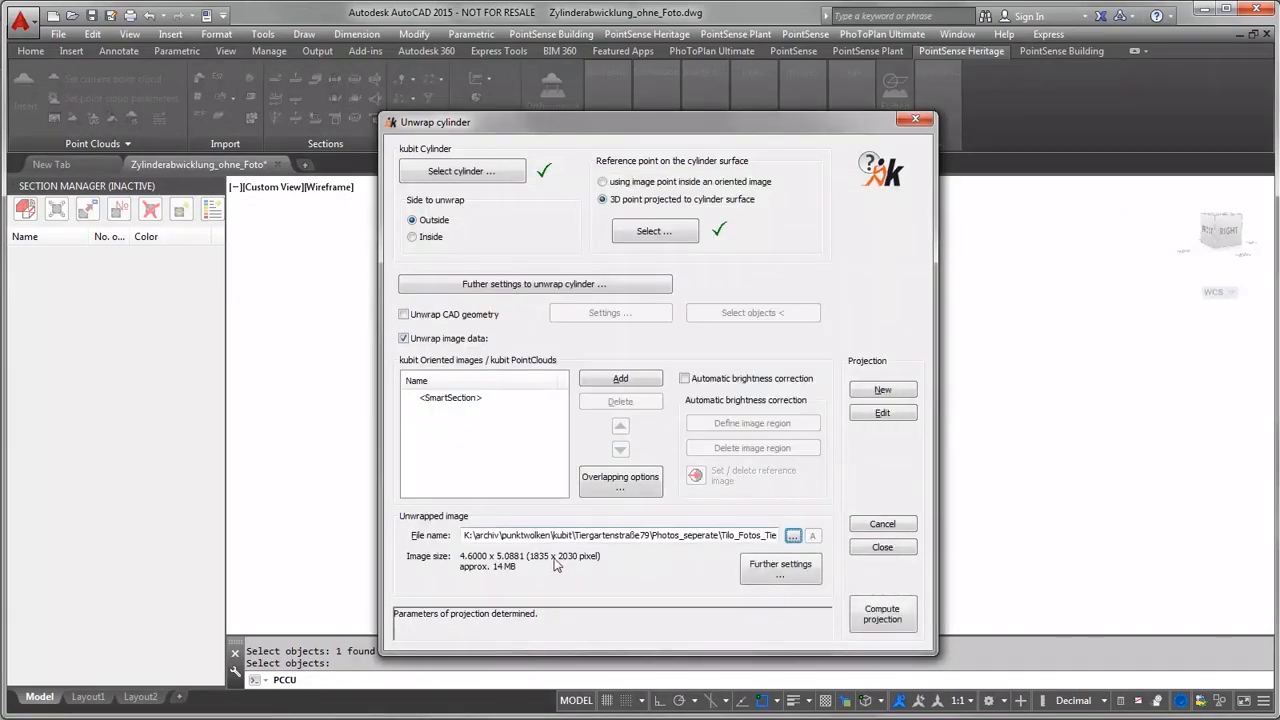
Step: Set the unwrapped image's pixel size to 0.005 meters
left_click(785, 568)
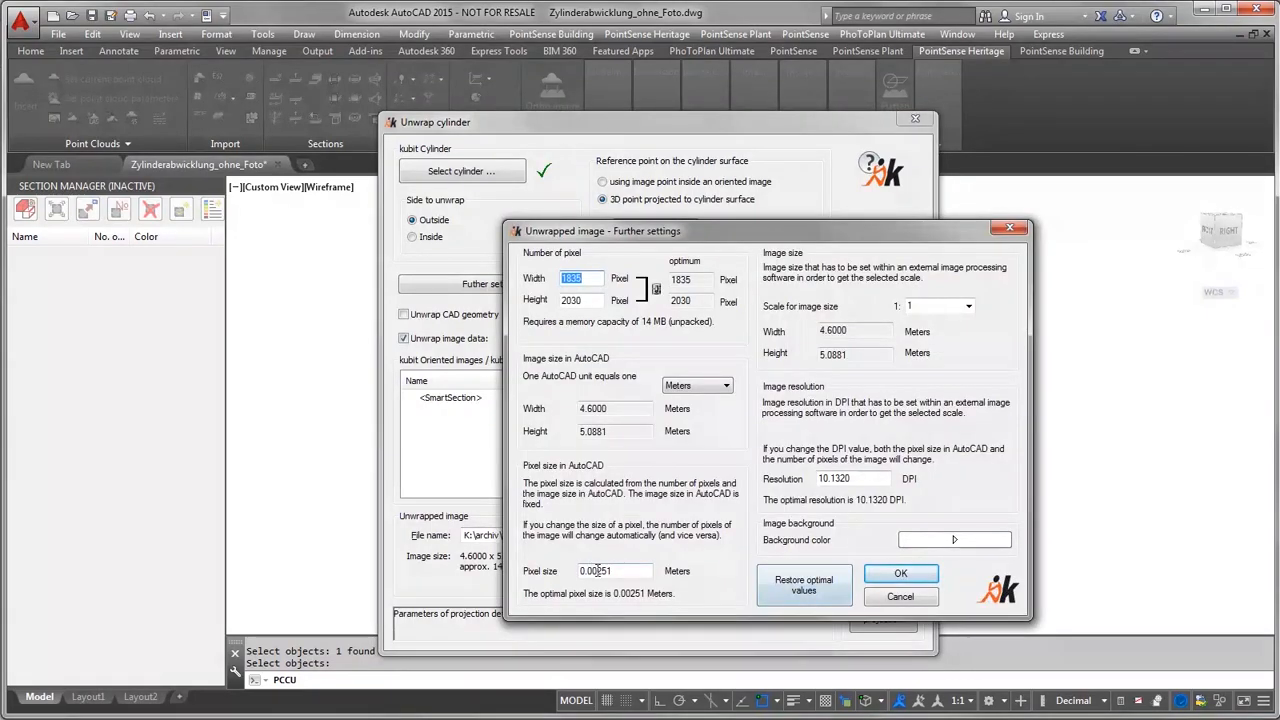
left_click_drag(592, 571, 609, 571)
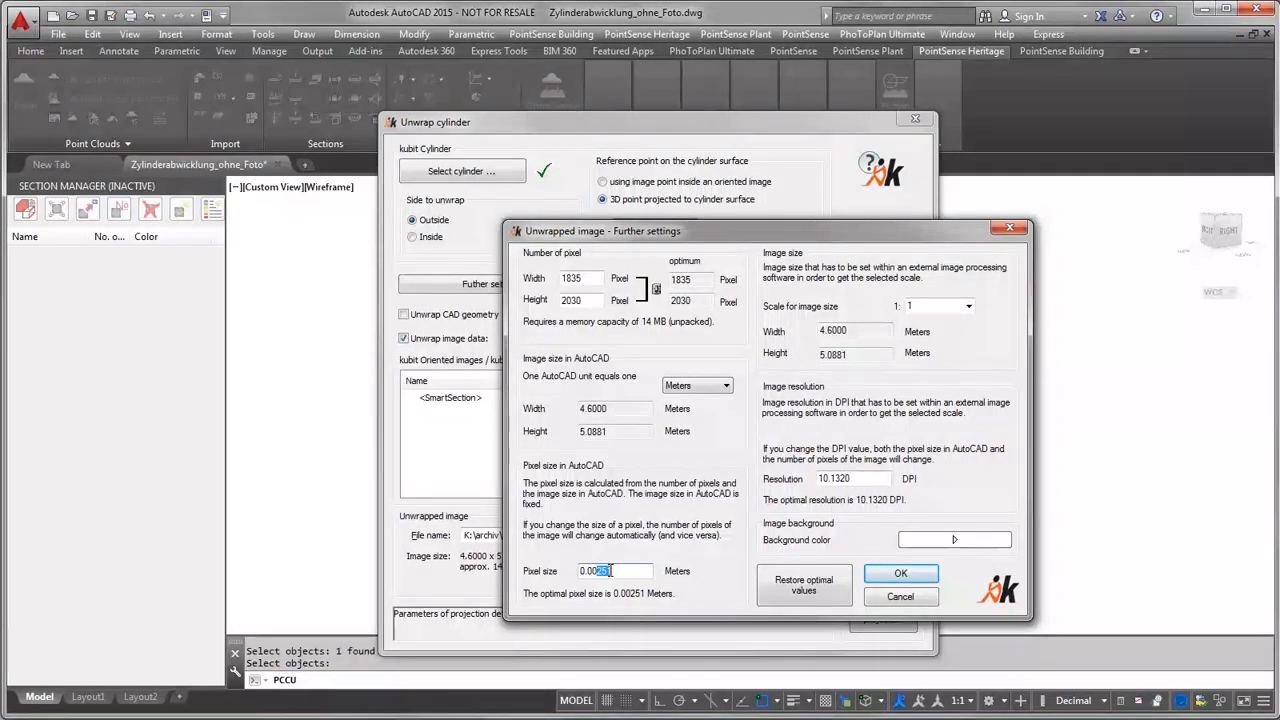
type("3")
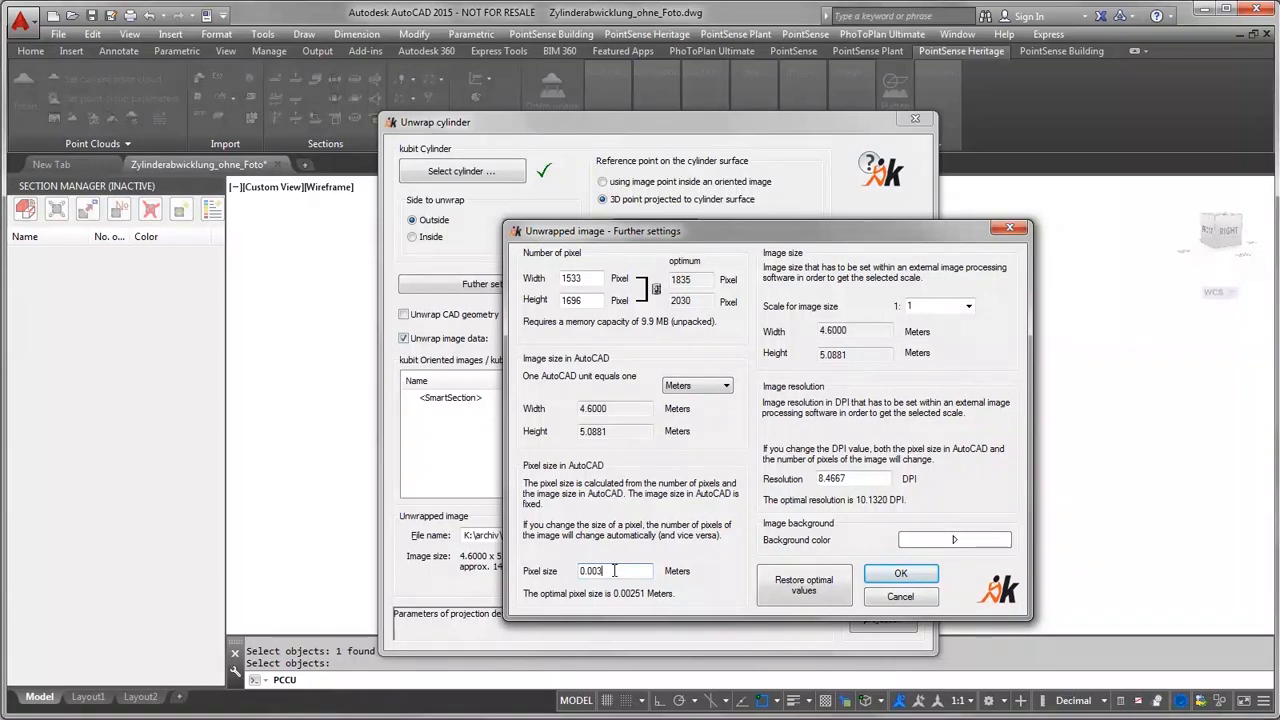
key("BackSpace")
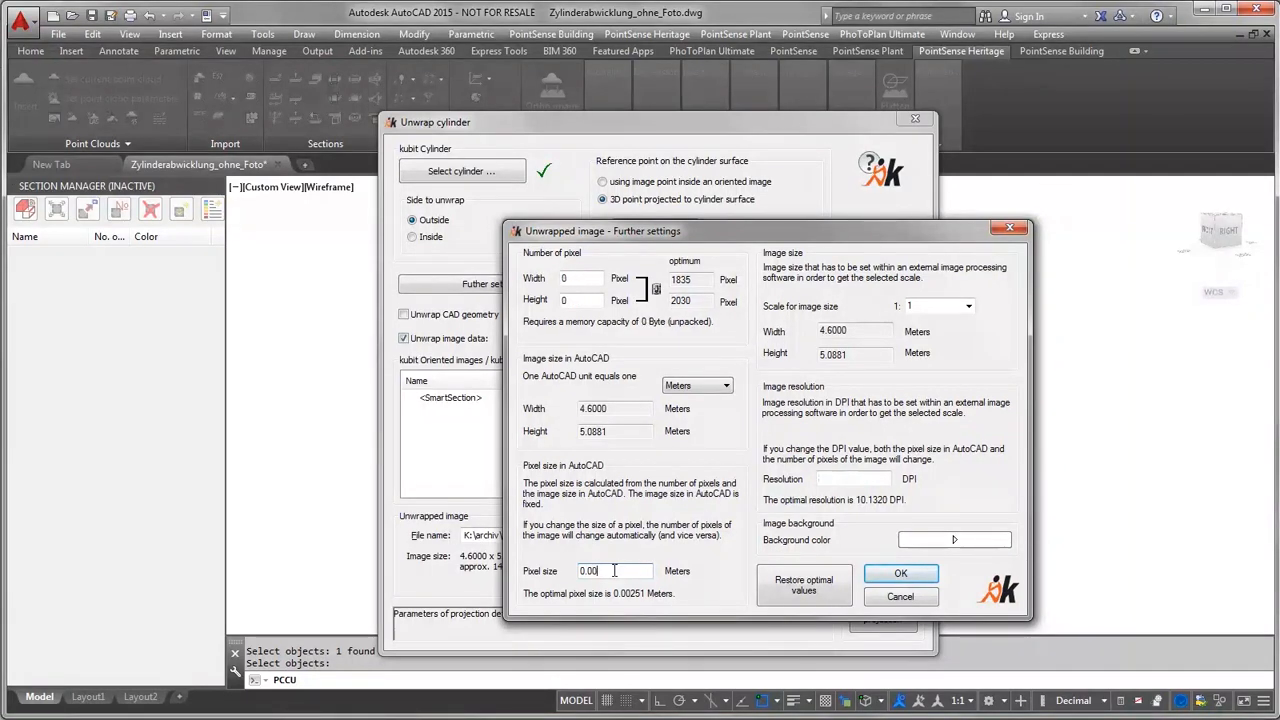
type("5")
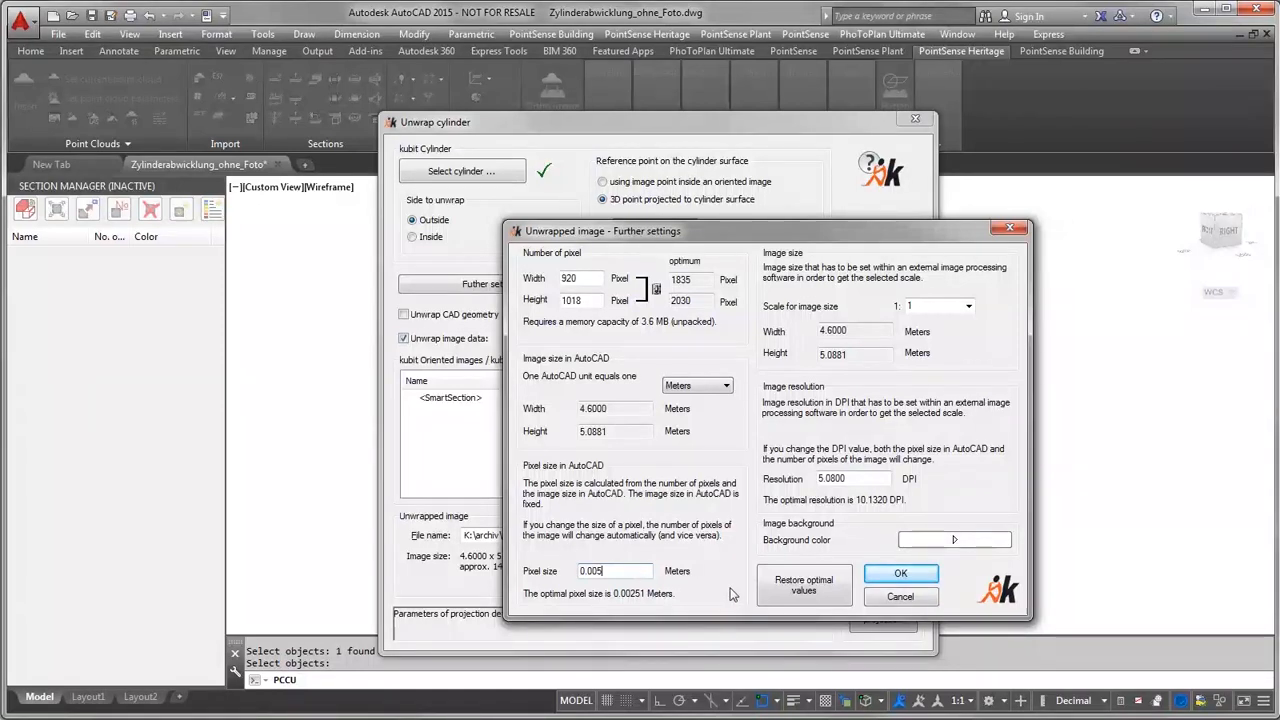
left_click(880, 582)
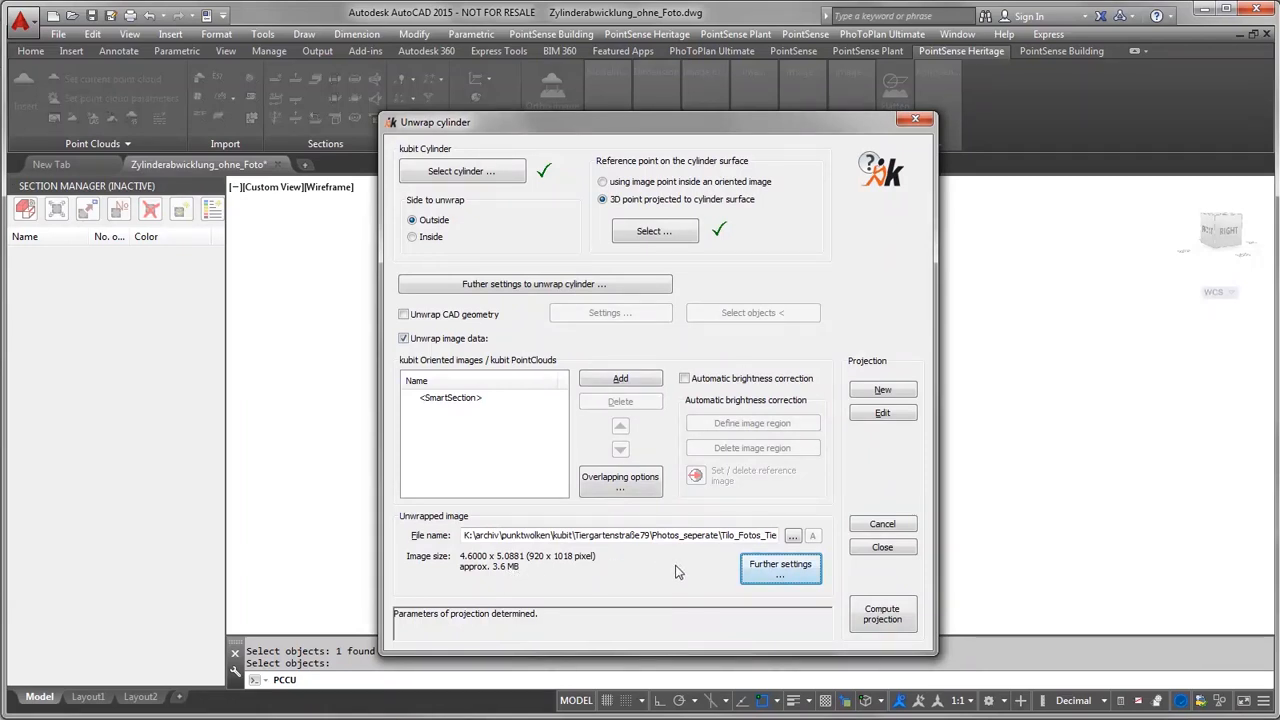
Step: Compute the cylinder projection, switch to the plan view of the unwrapped image and inspect it against the bay
left_click(897, 619)
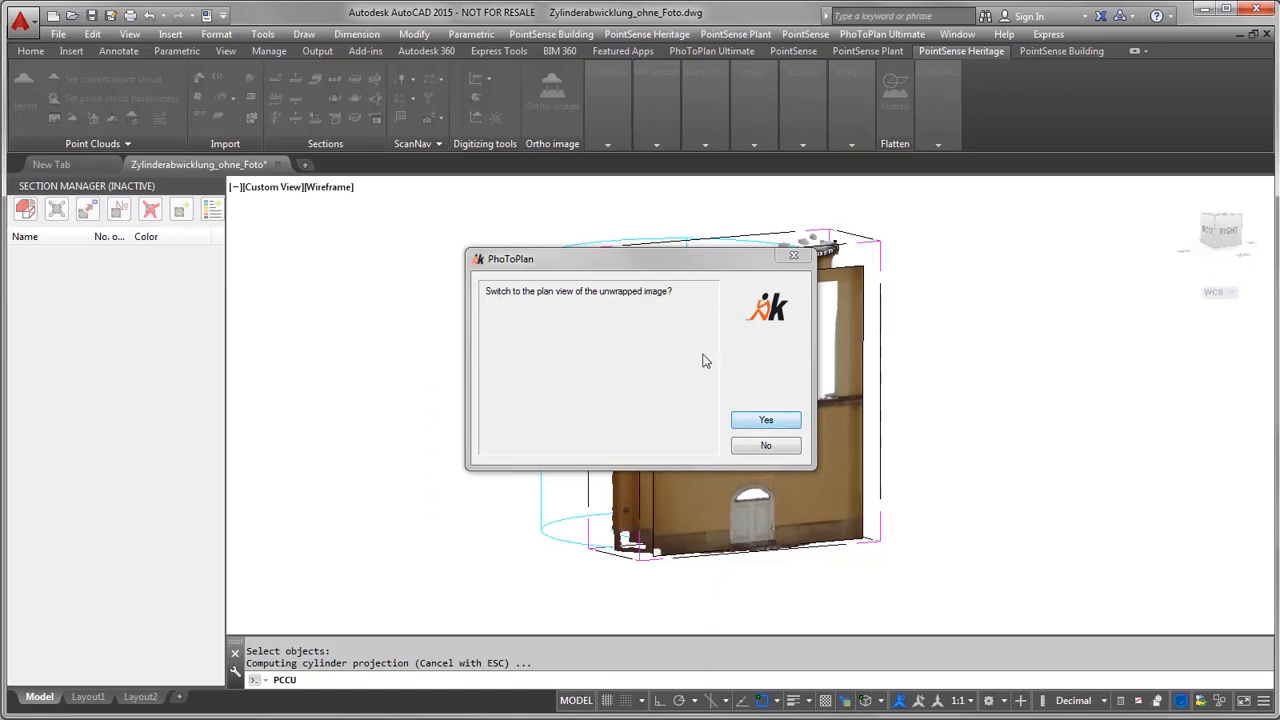
left_click(772, 428)
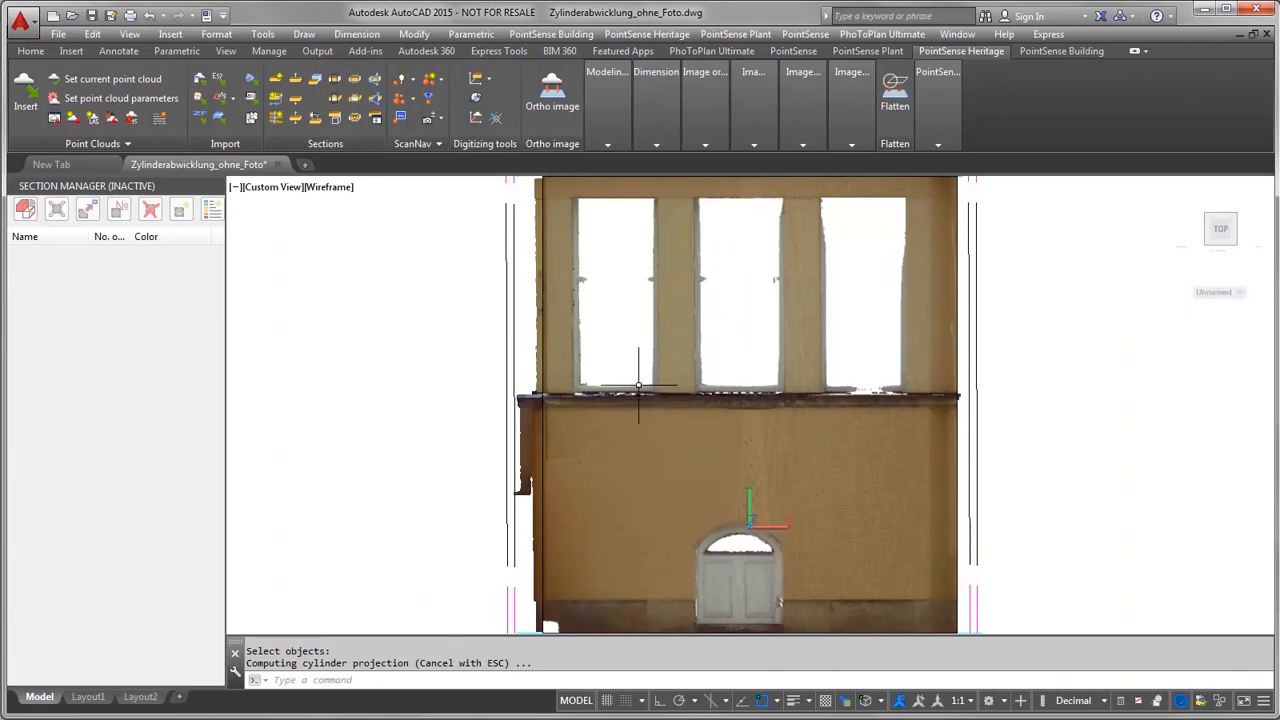
middle_click_drag(623, 363, 752, 392, "shift")
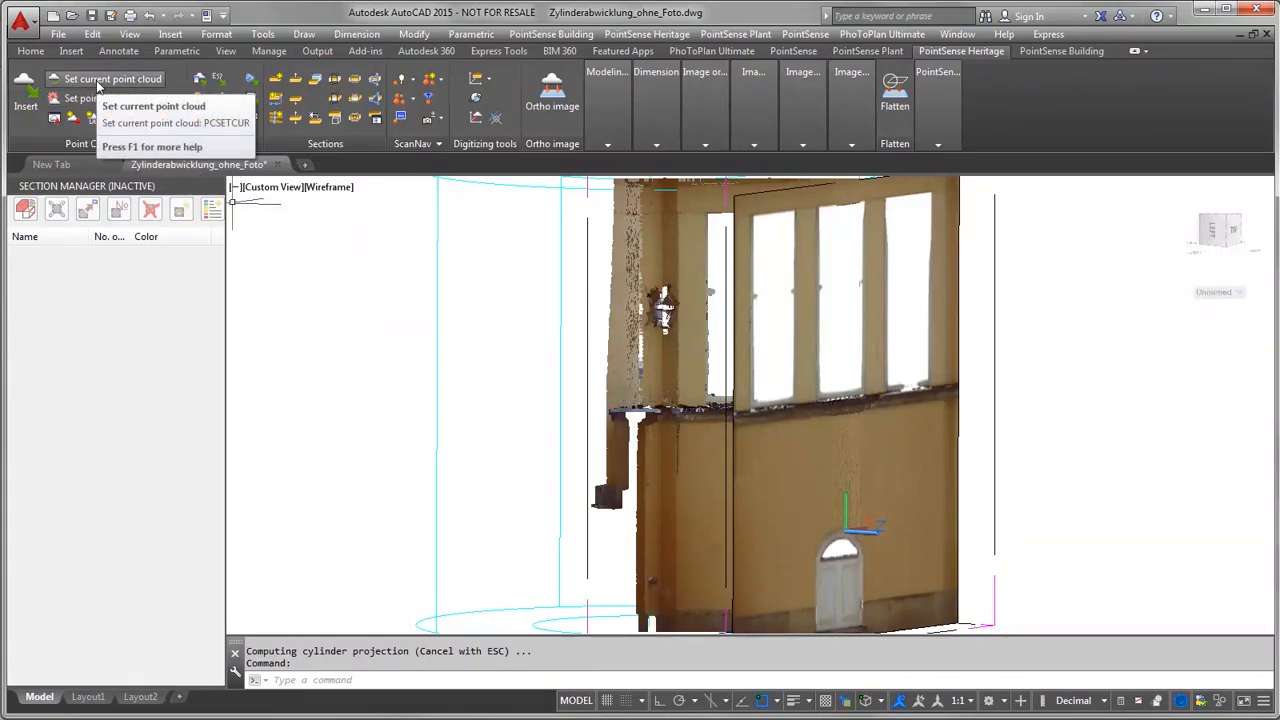
Step: Set the current point cloud again and display all its points instead of the current section
left_click(97, 87)
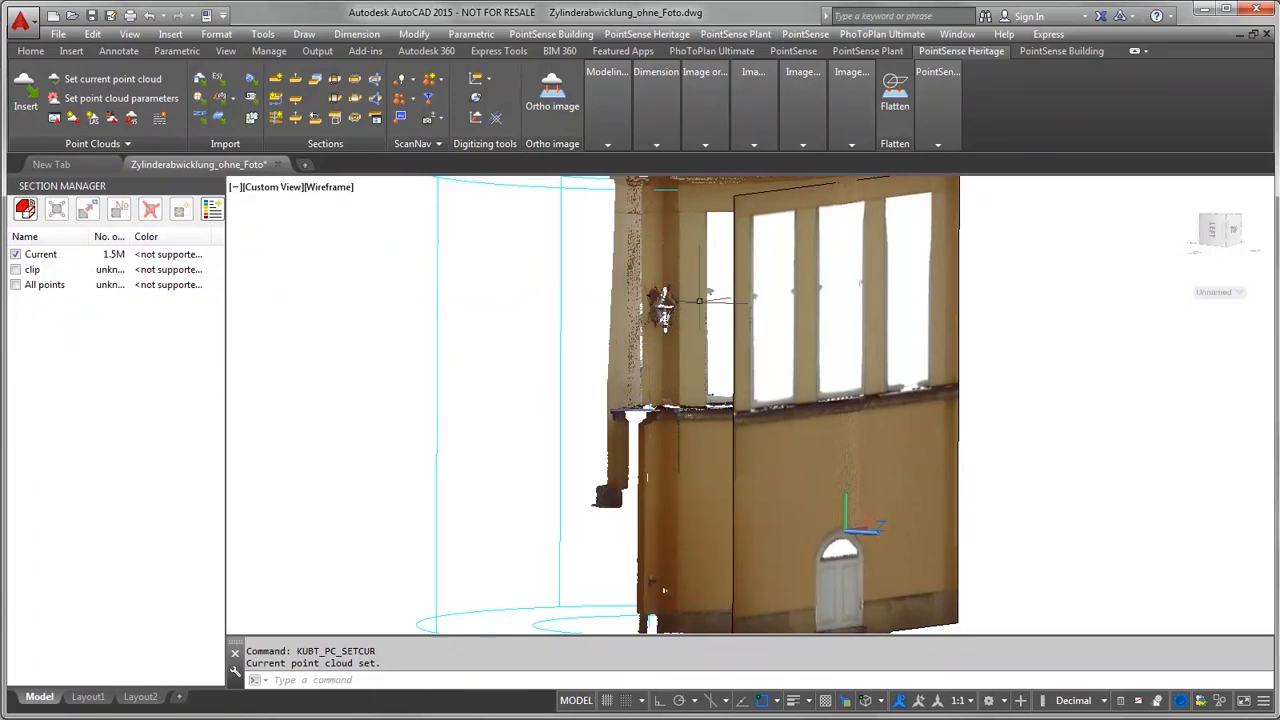
middle_click_drag(662, 305, 497, 353, "shift")
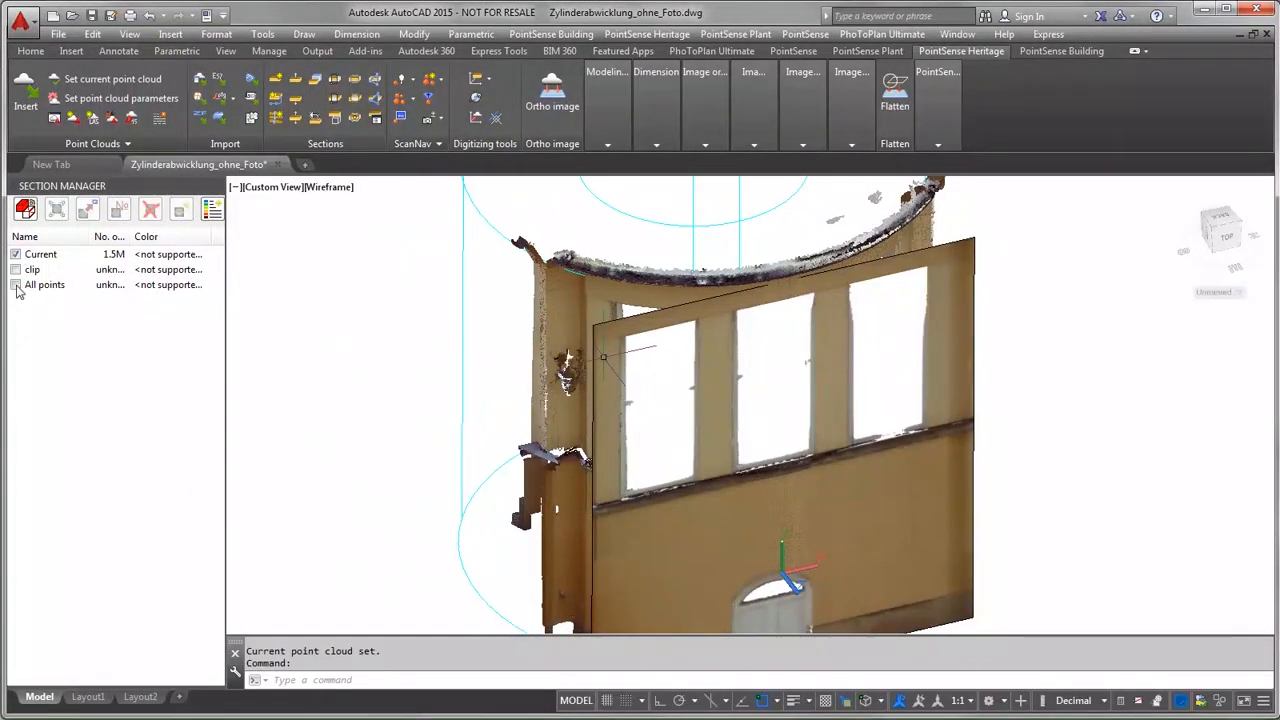
left_click(16, 285)
left_click(16, 254)
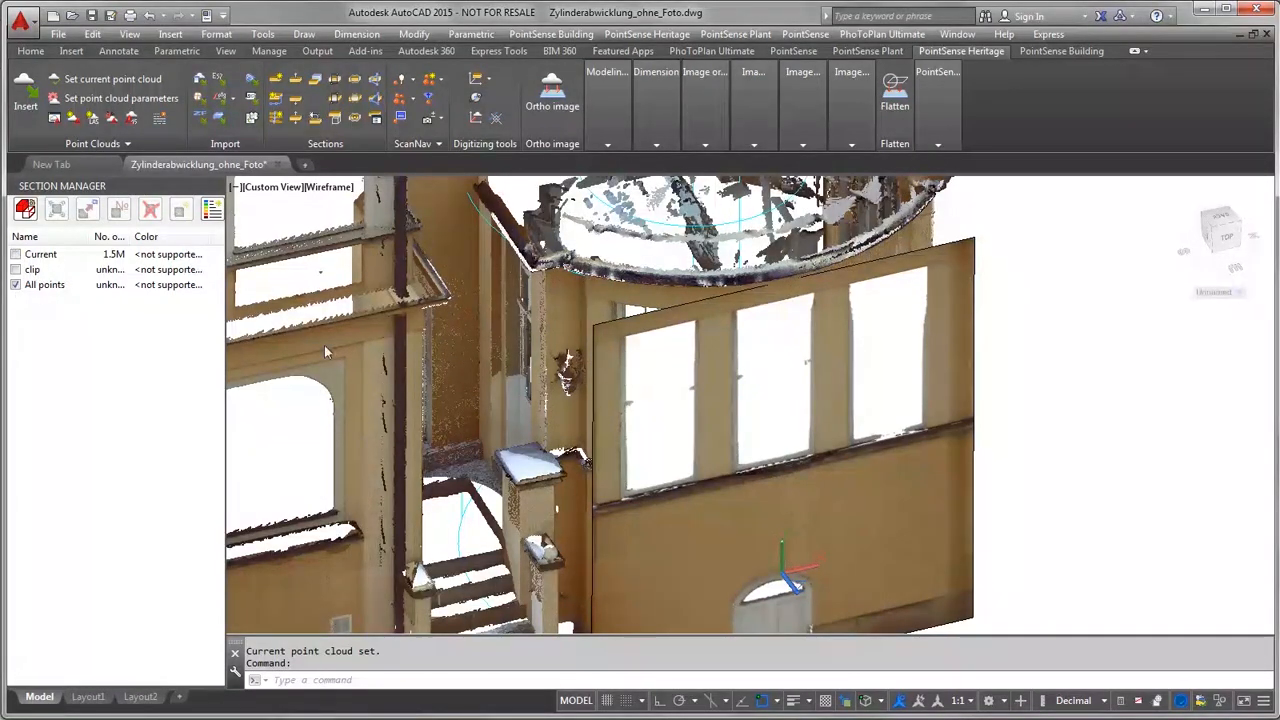